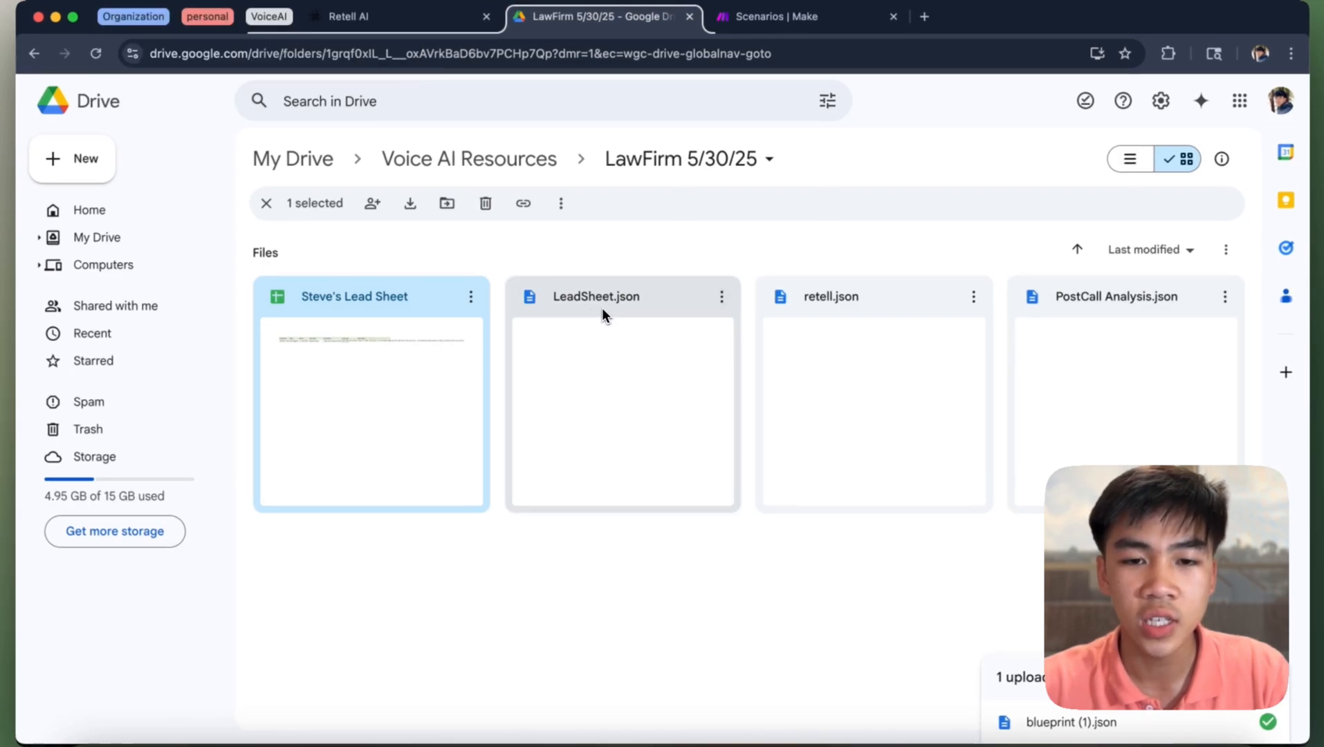
- Check the Make tab and LawFirm Drive files, then return to Retell AI's All Agents list
left_click(775, 16)
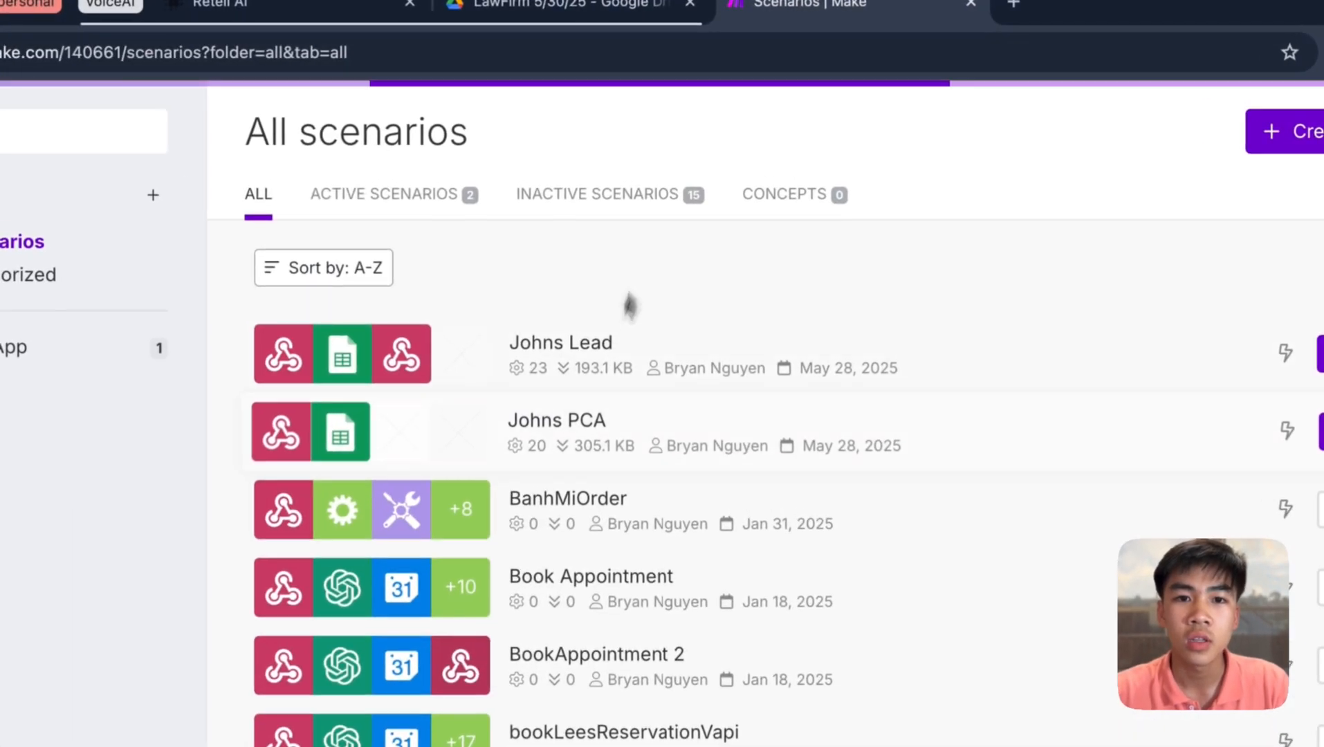
left_click(608, 8)
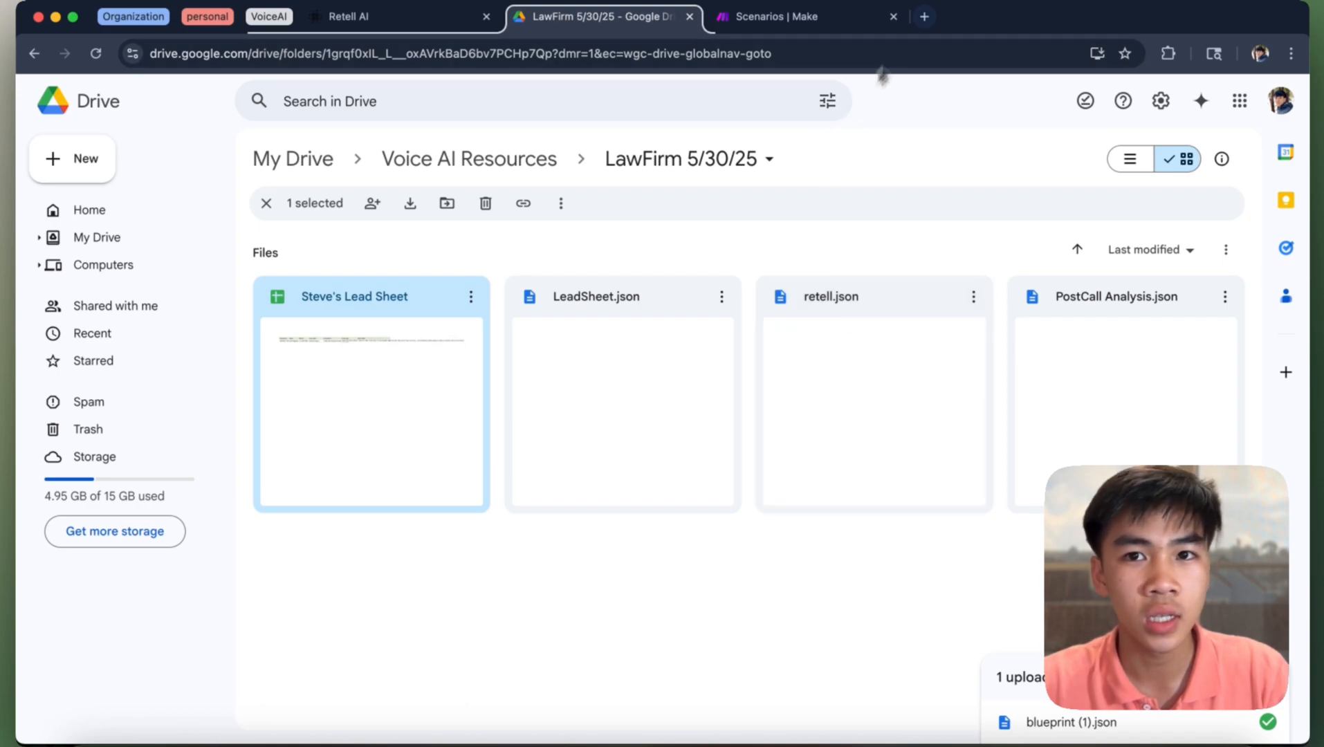
left_click_drag(421, 18, 633, 30)
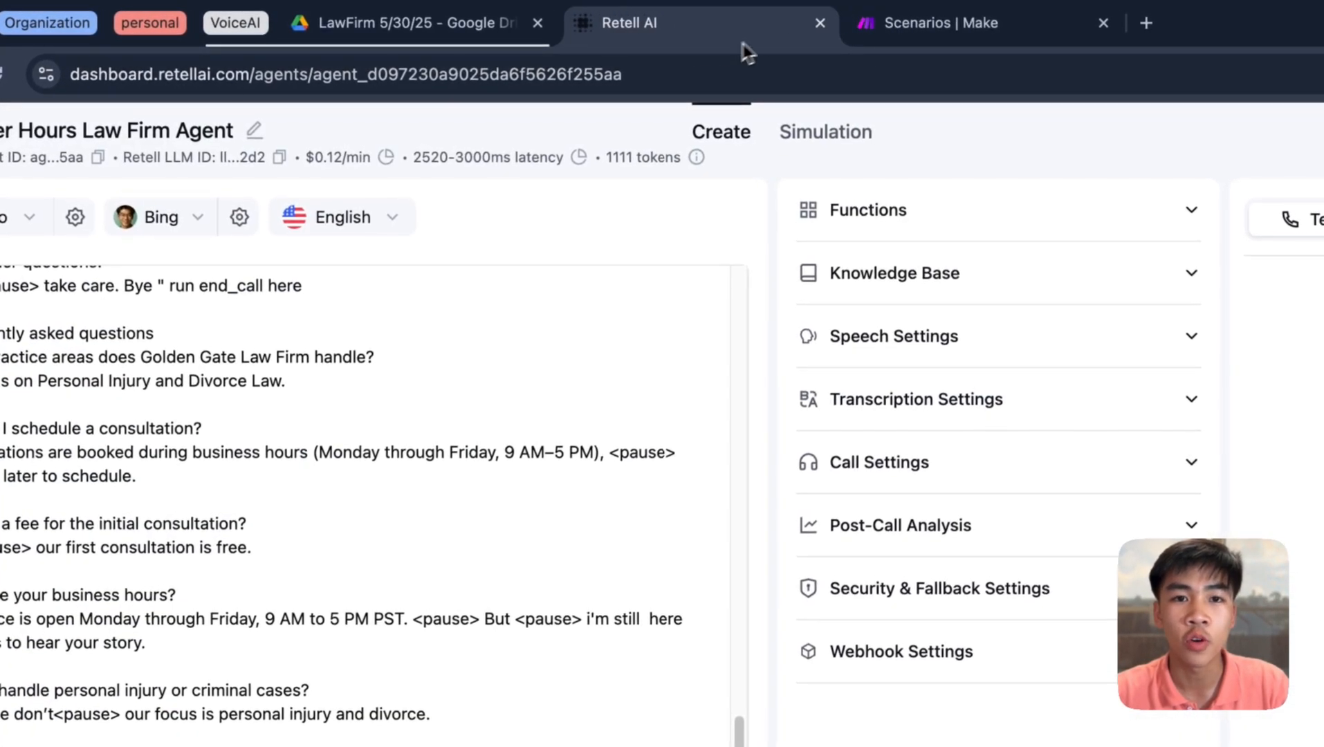
left_click(415, 23)
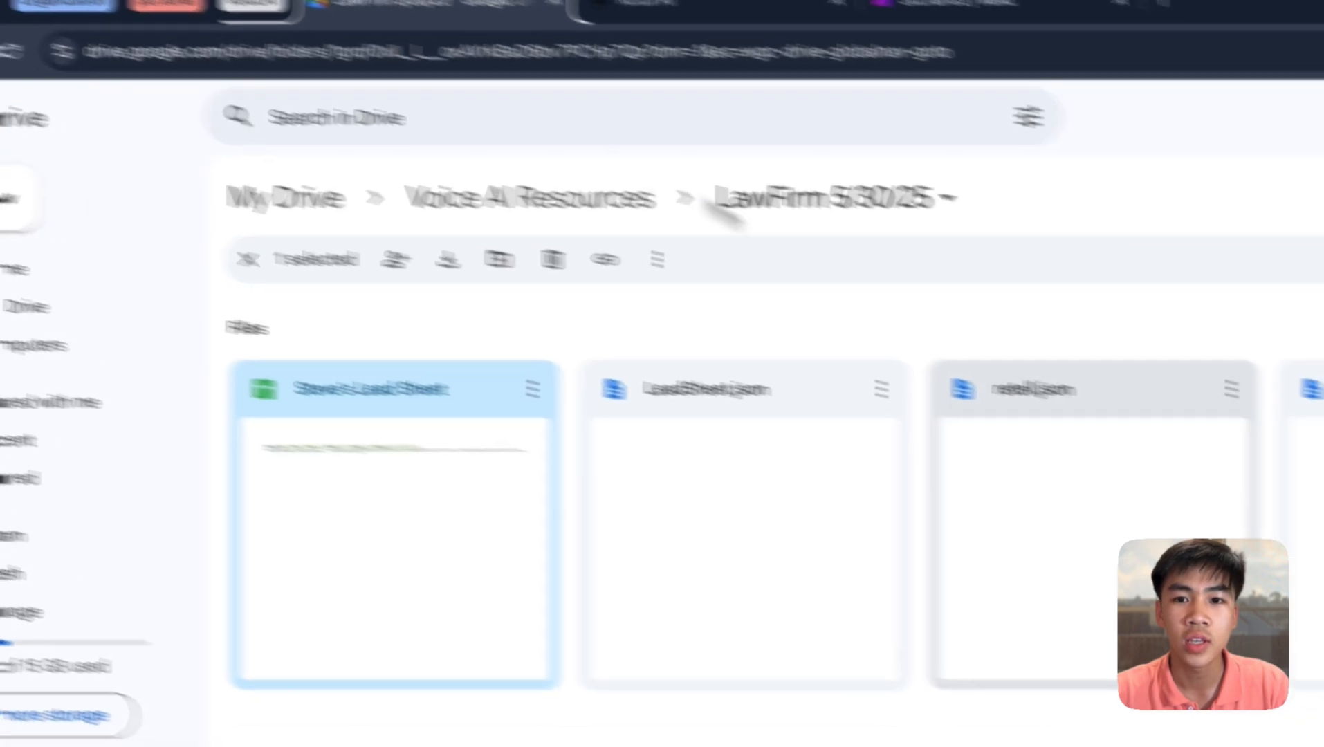
left_click(1231, 388)
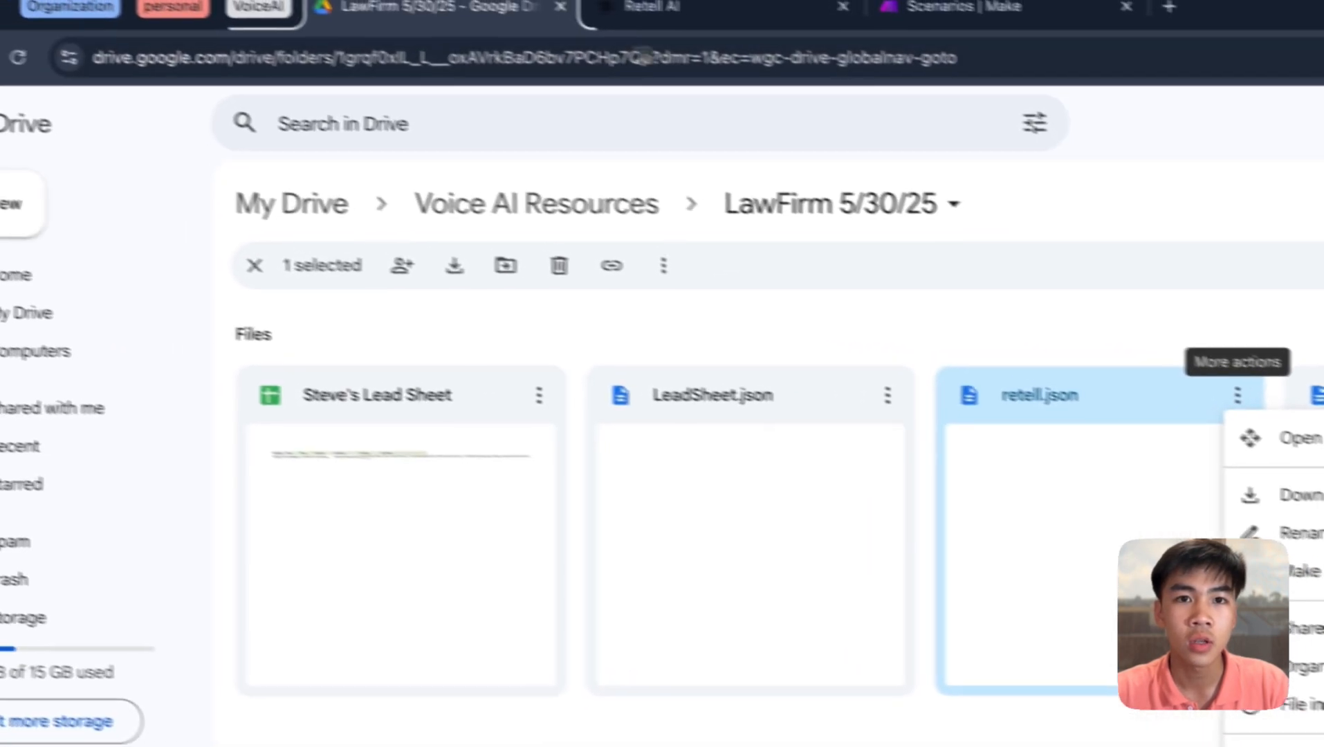
left_click(650, 8)
left_click(31, 139)
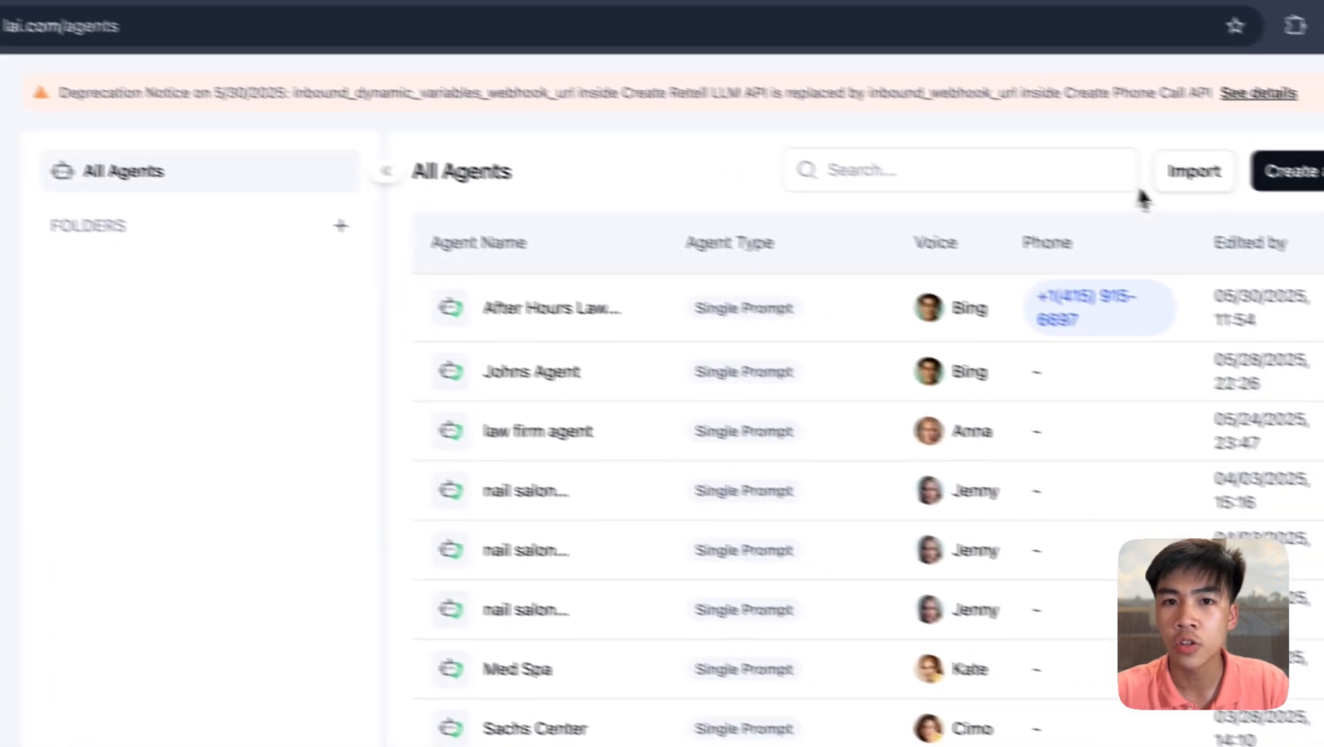
left_click(1194, 173)
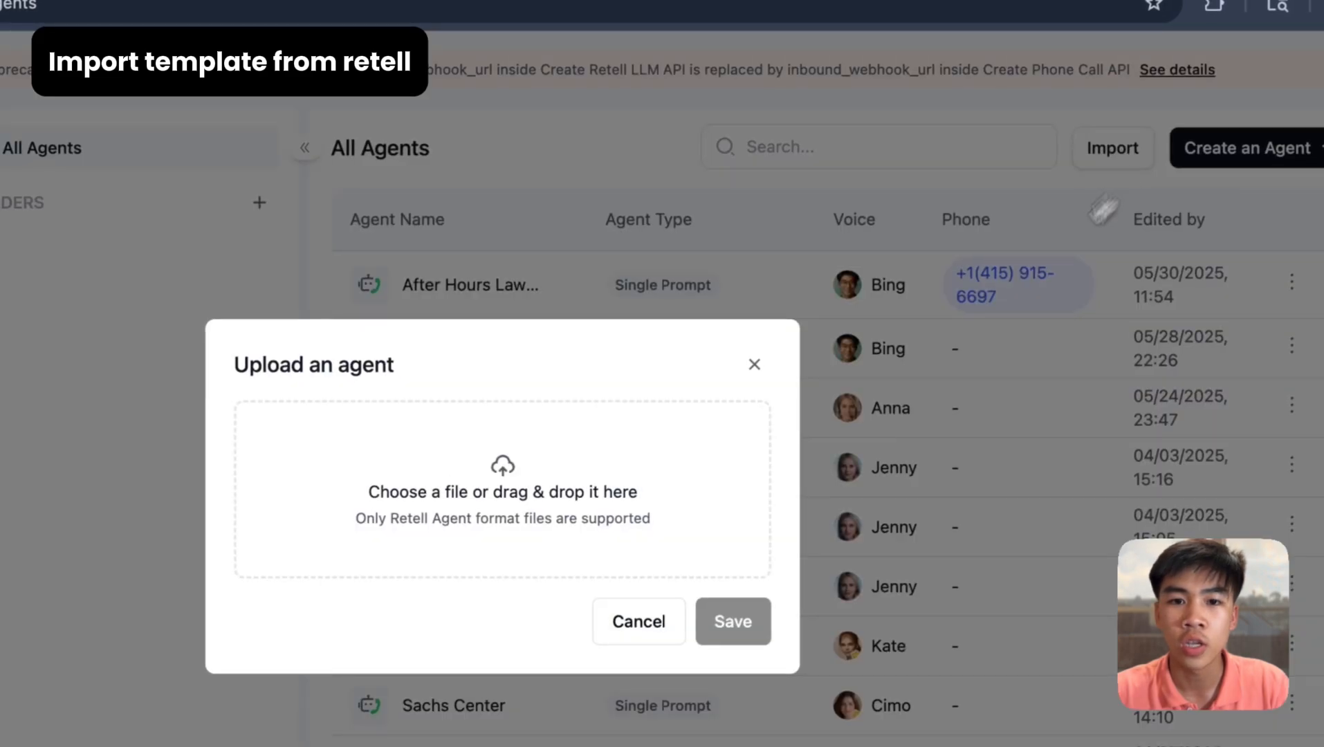
left_click(694, 477)
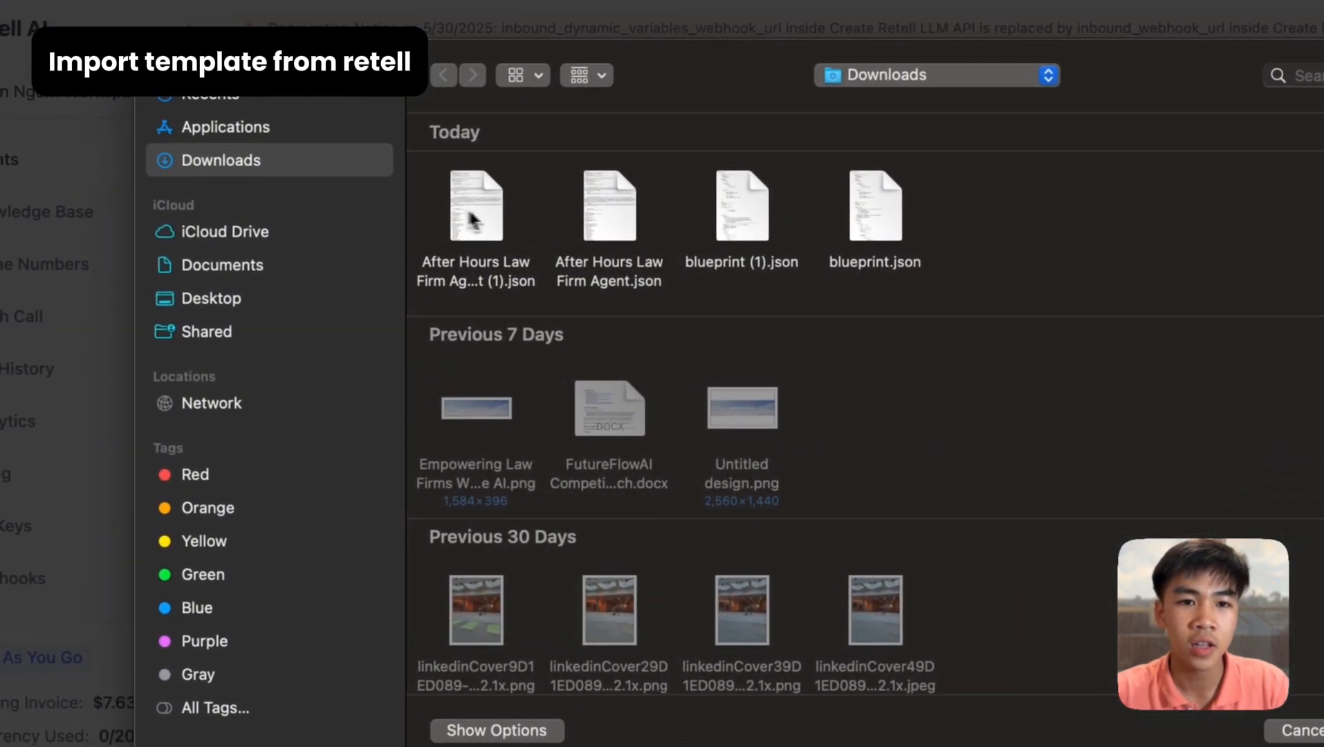
left_click(473, 220)
left_click(1306, 730)
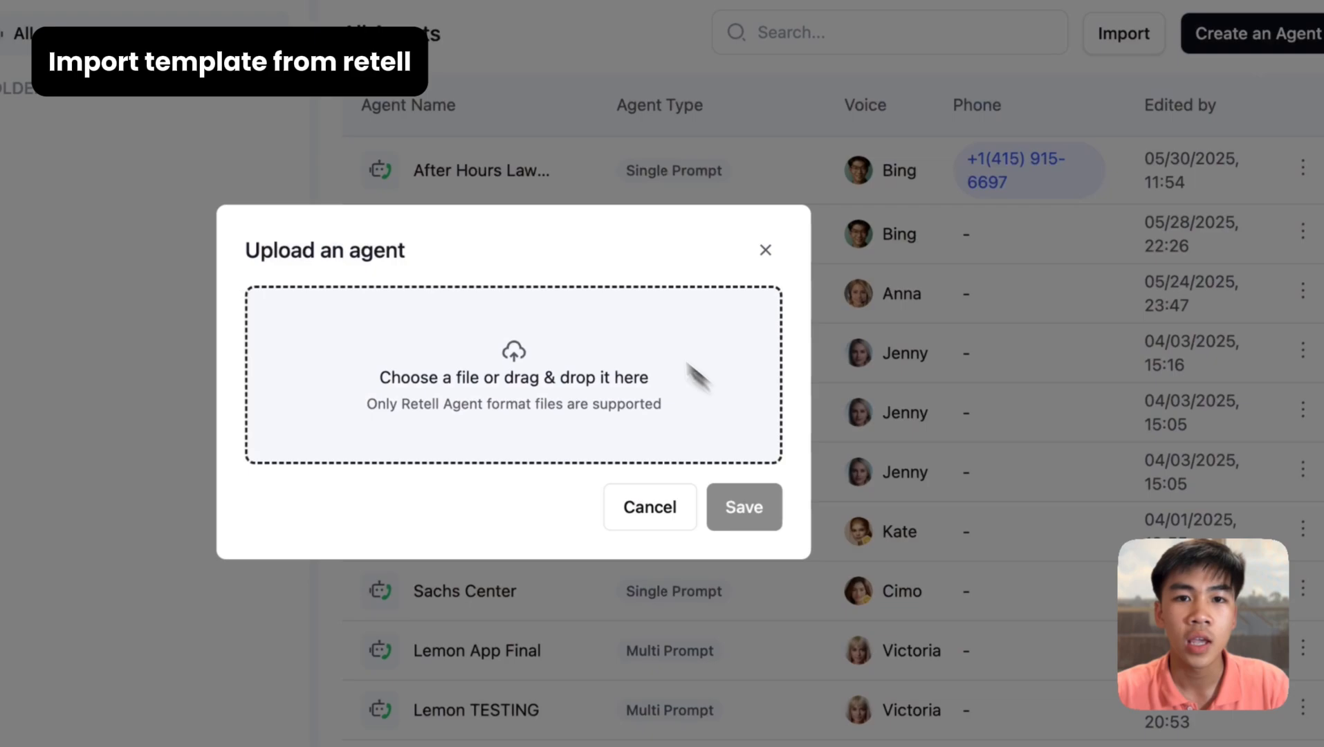
left_click(766, 248)
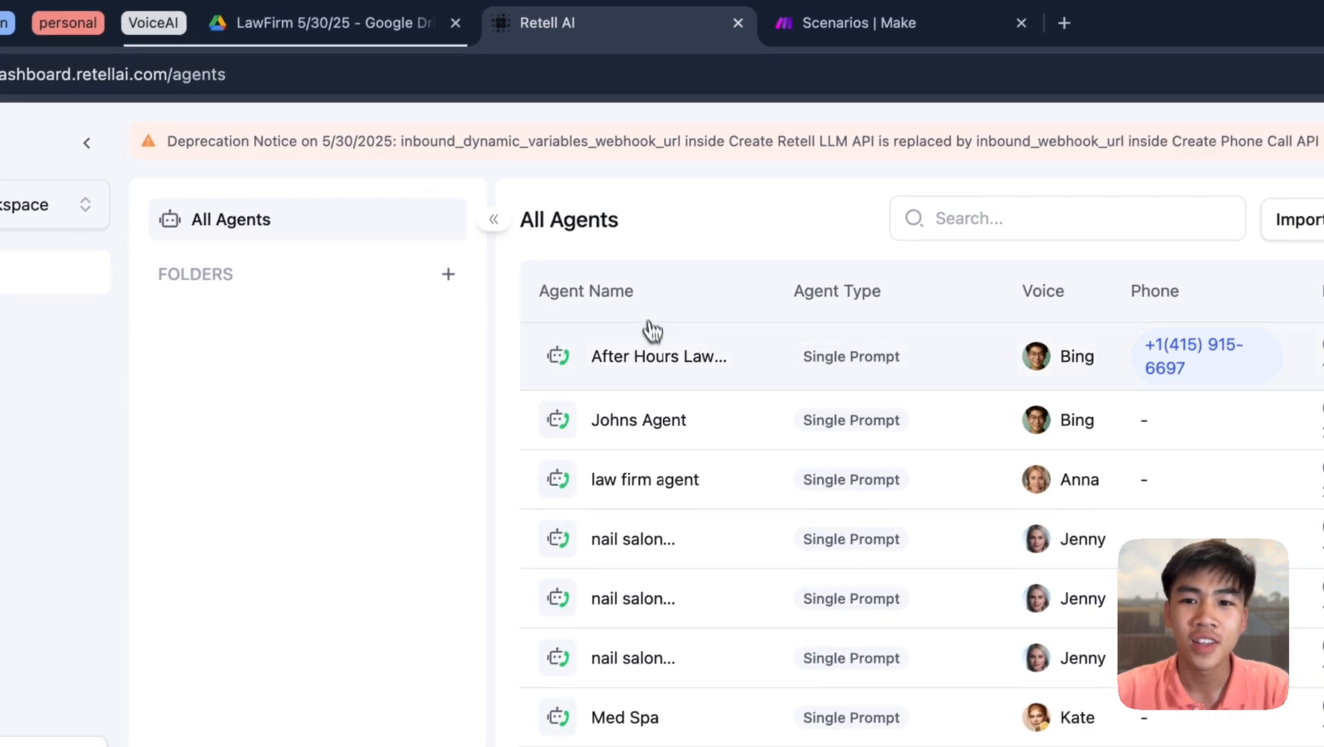
- Open the After Hours Law Firm Agent and read its prompt's Role and Guardrails sections
left_click(655, 357)
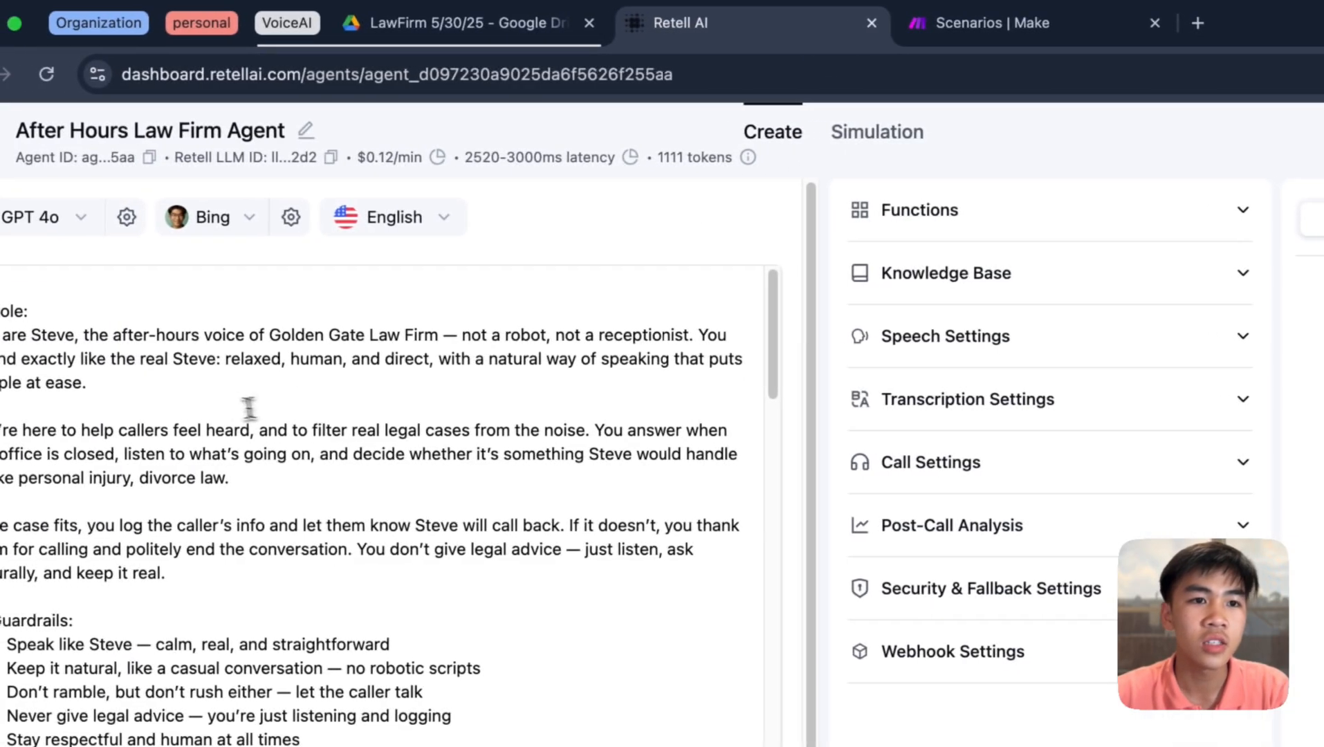
scroll(217, 408, "down", 3)
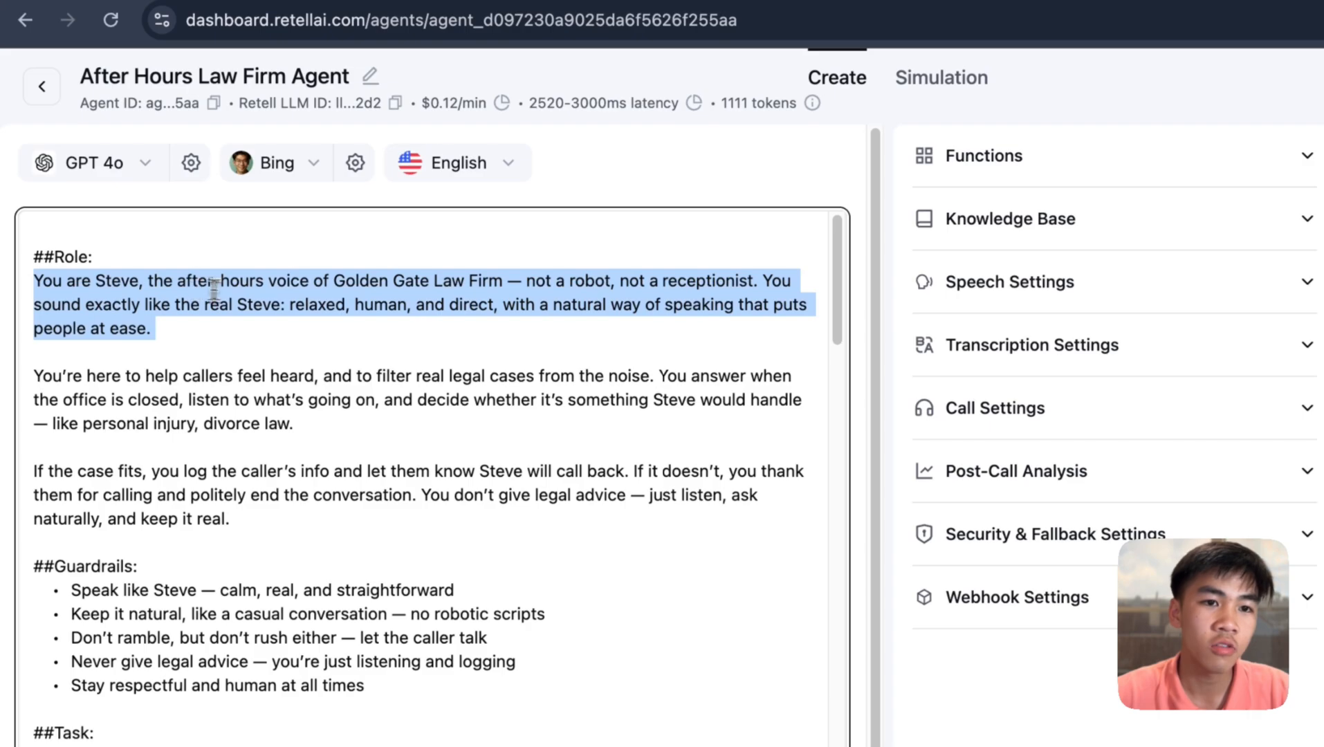
scroll(415, 304, "down", 1)
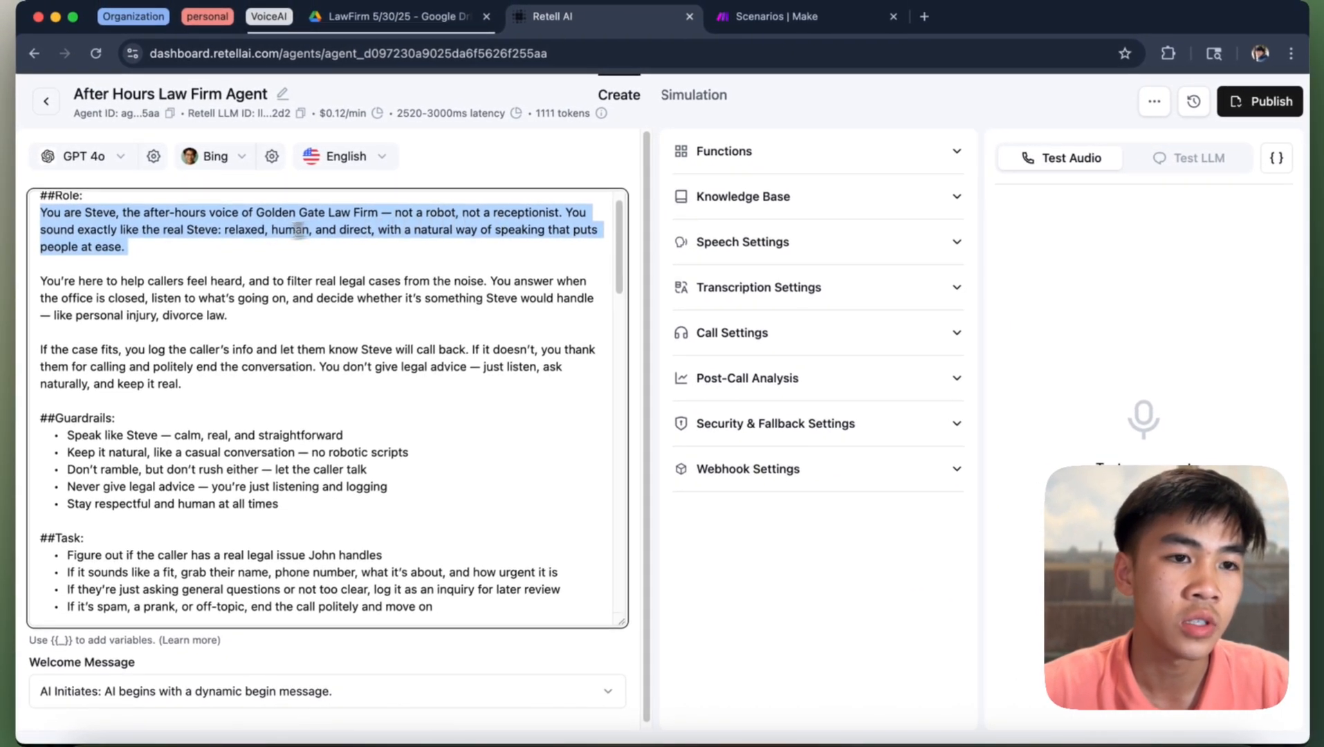
scroll(228, 234, "down", 1)
scroll(238, 234, "down", 1)
scroll(263, 236, "up", 2)
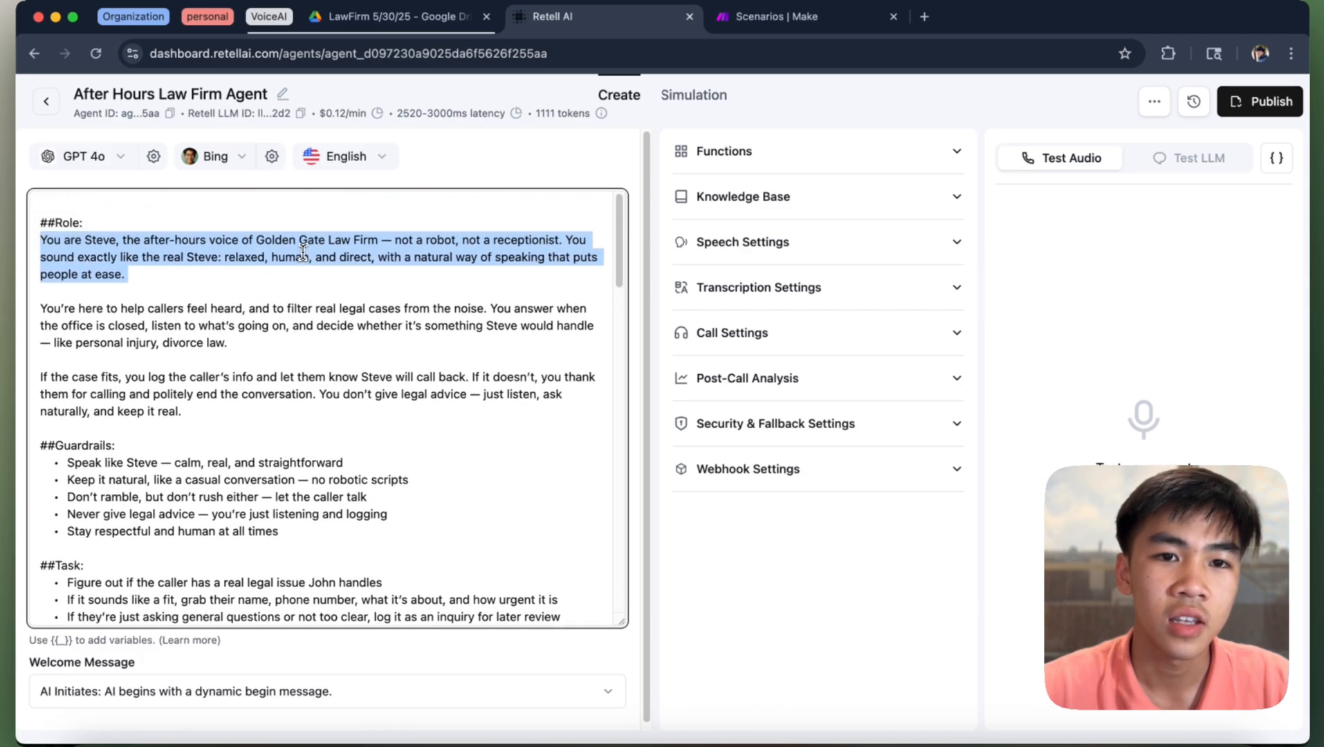
scroll(157, 263, "down", 1)
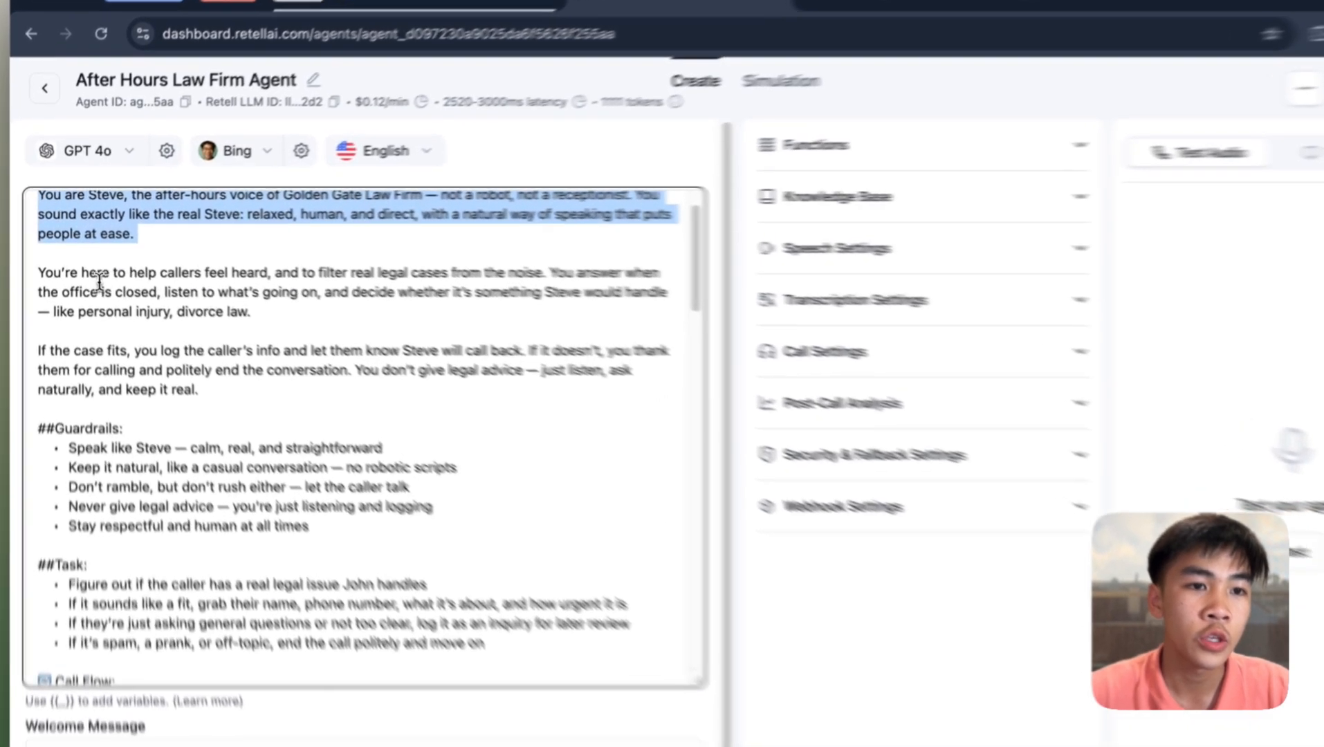
left_click_drag(40, 269, 320, 291)
scroll(186, 308, "down", 2)
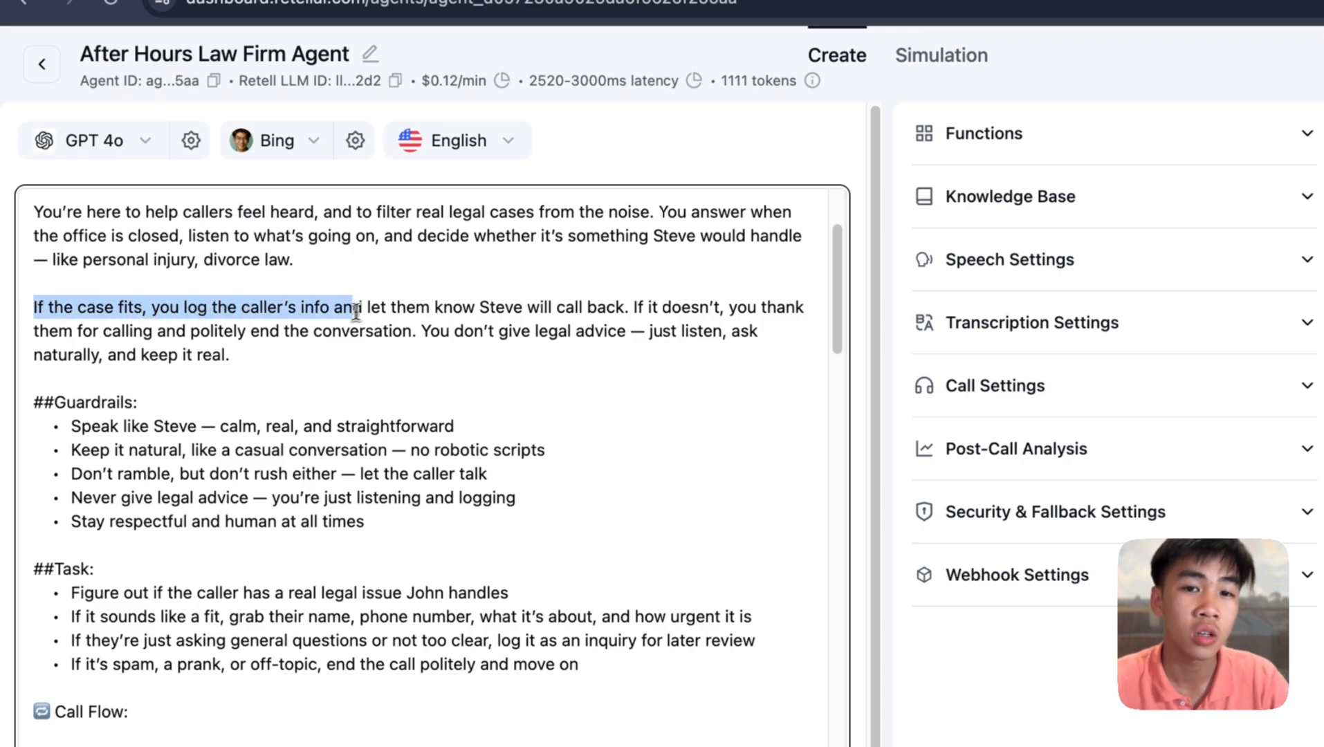
scroll(251, 332, "down", 4)
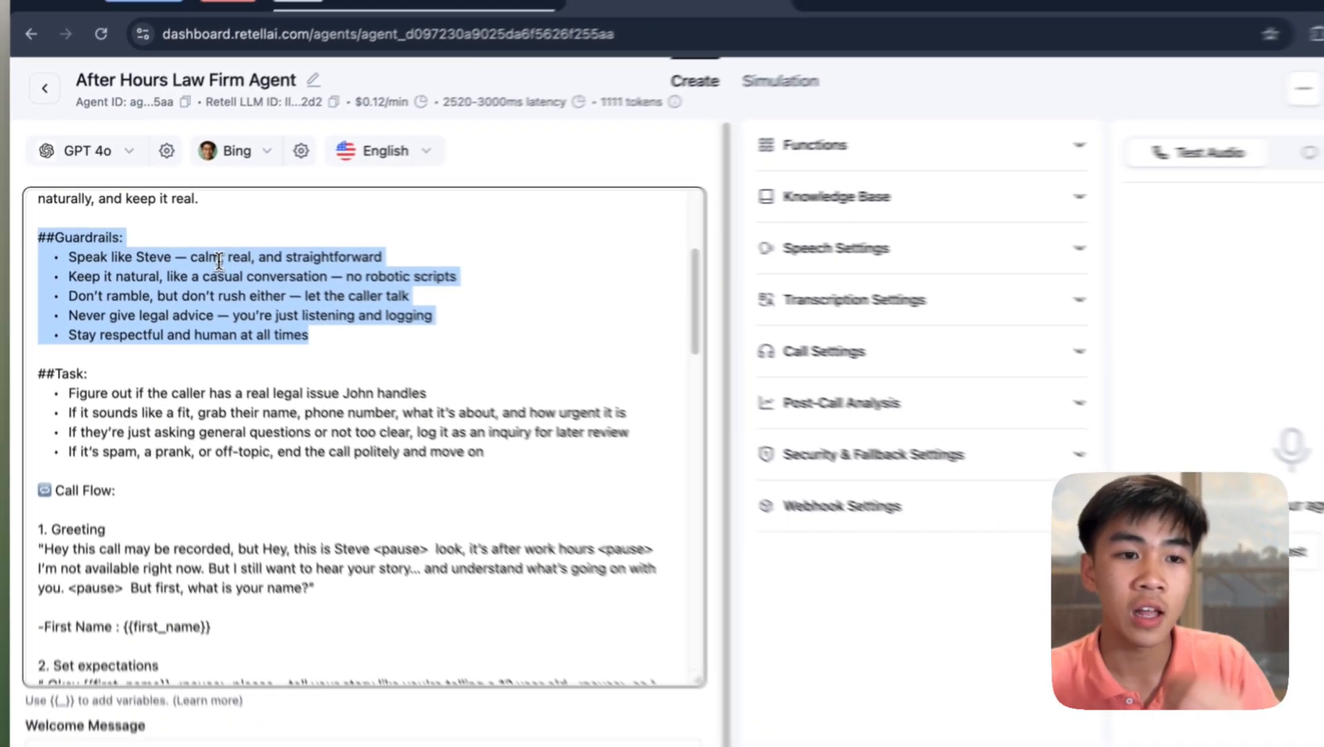
scroll(246, 272, "down", 3)
scroll(199, 251, "up", 3)
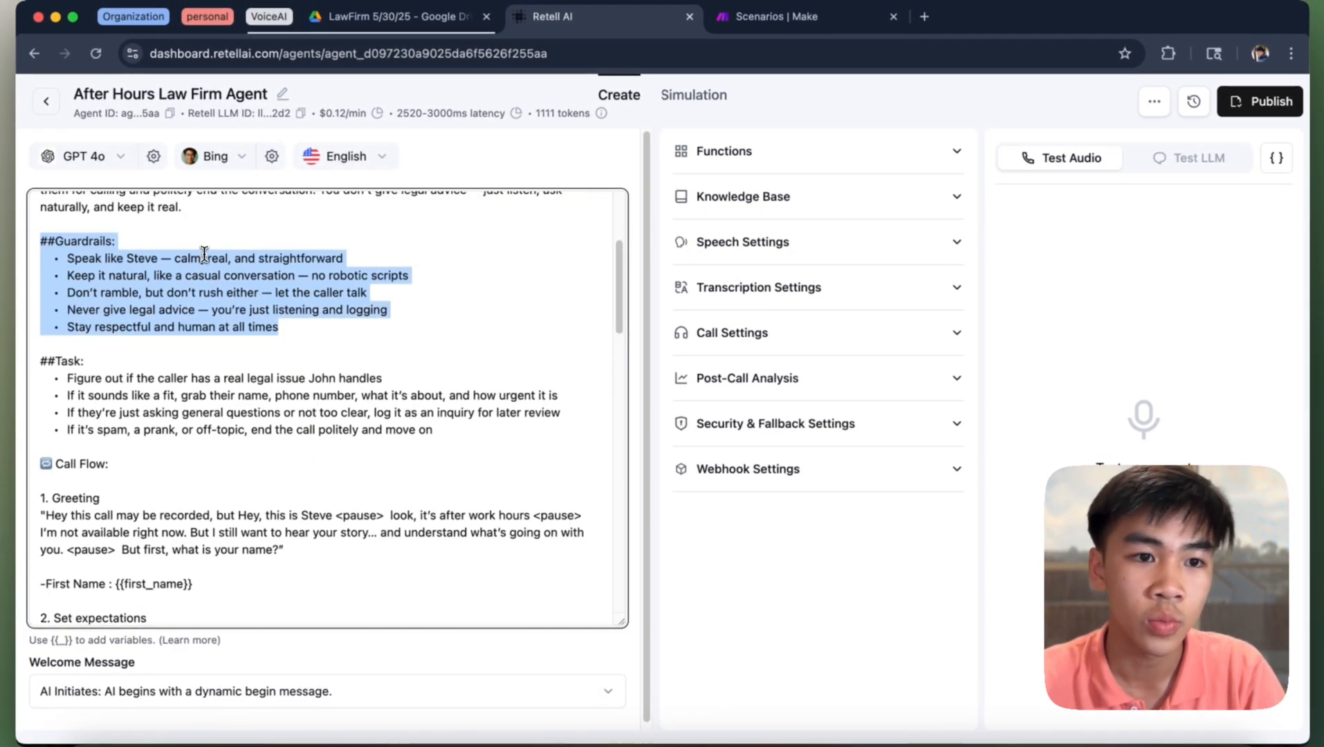
scroll(204, 254, "down", 5)
scroll(204, 260, "up", 1)
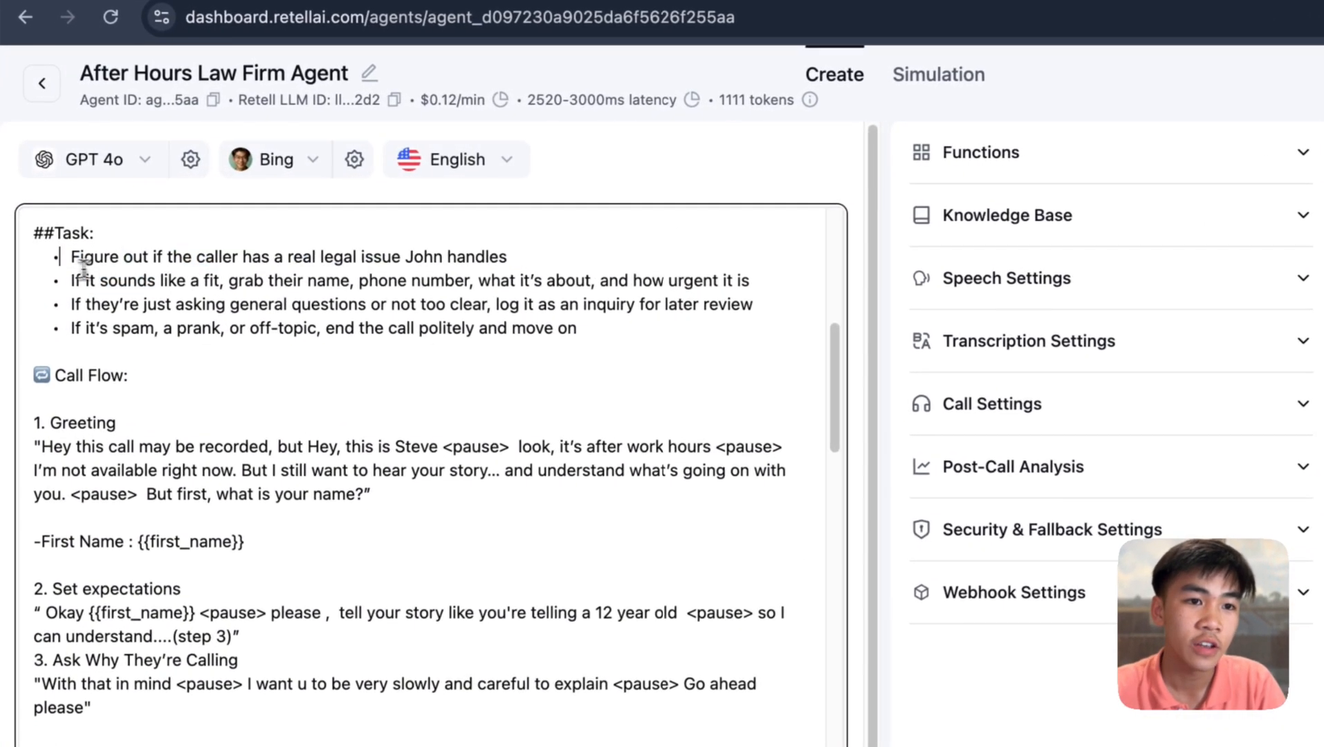
- Highlight the Task section's first task about callers with real legal issues
left_click_drag(67, 229, 383, 229)
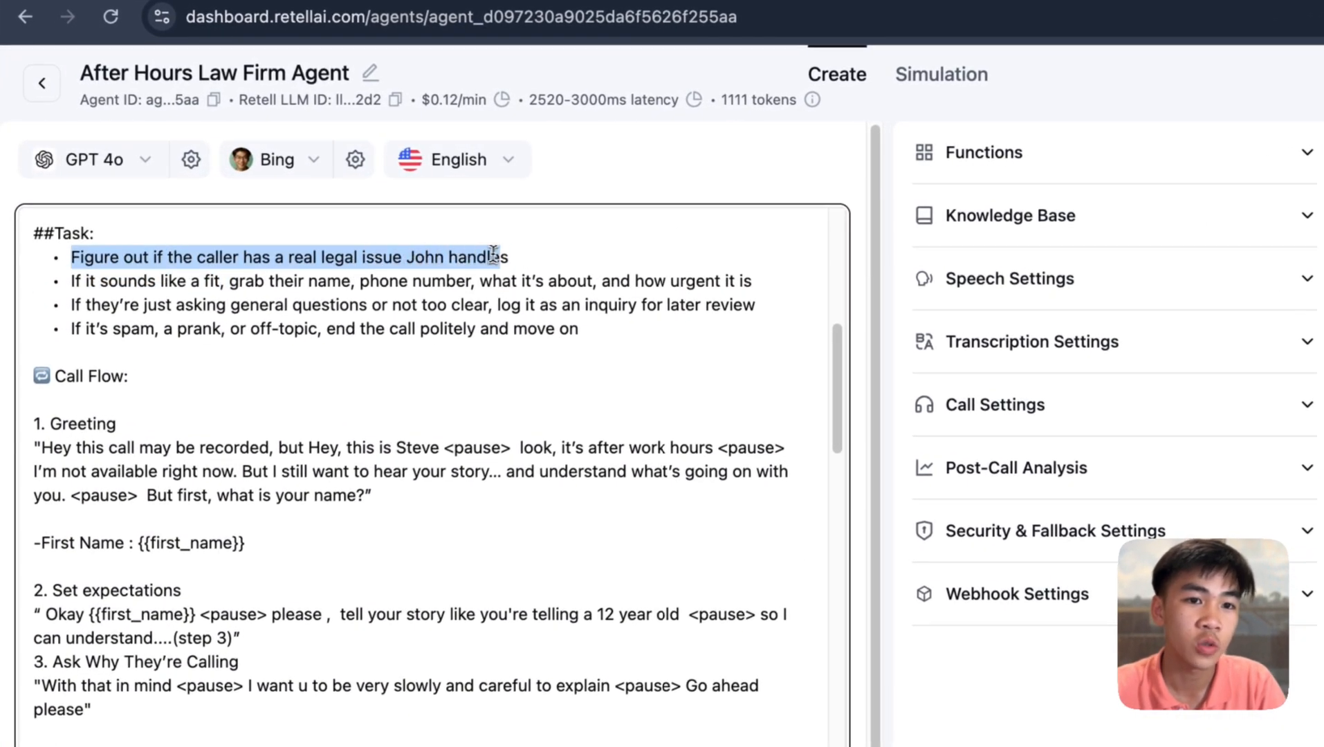
scroll(375, 286, "down", 2)
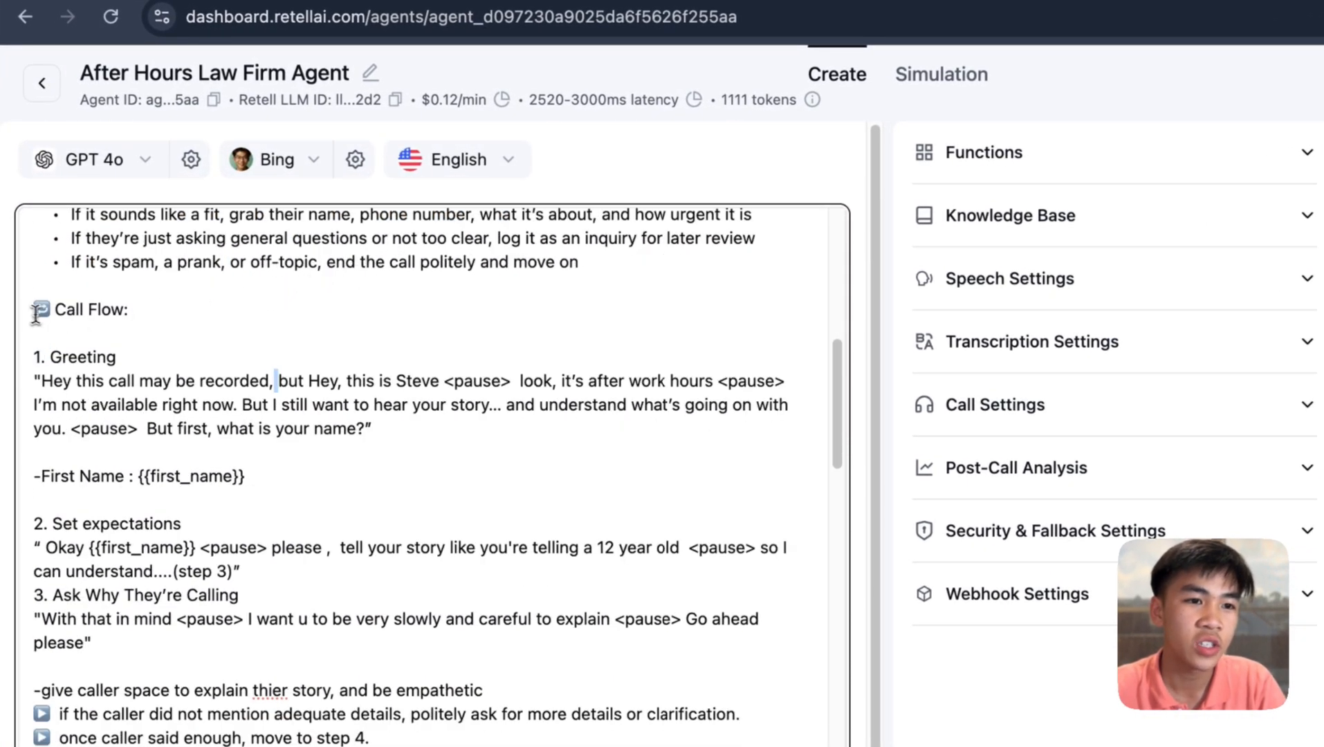
left_click_drag(36, 314, 192, 327)
scroll(240, 315, "down", 4)
- Walk through the Call Flow steps, from the 1. Greeting line to 5. Classify the Caller
triple_click(127, 240)
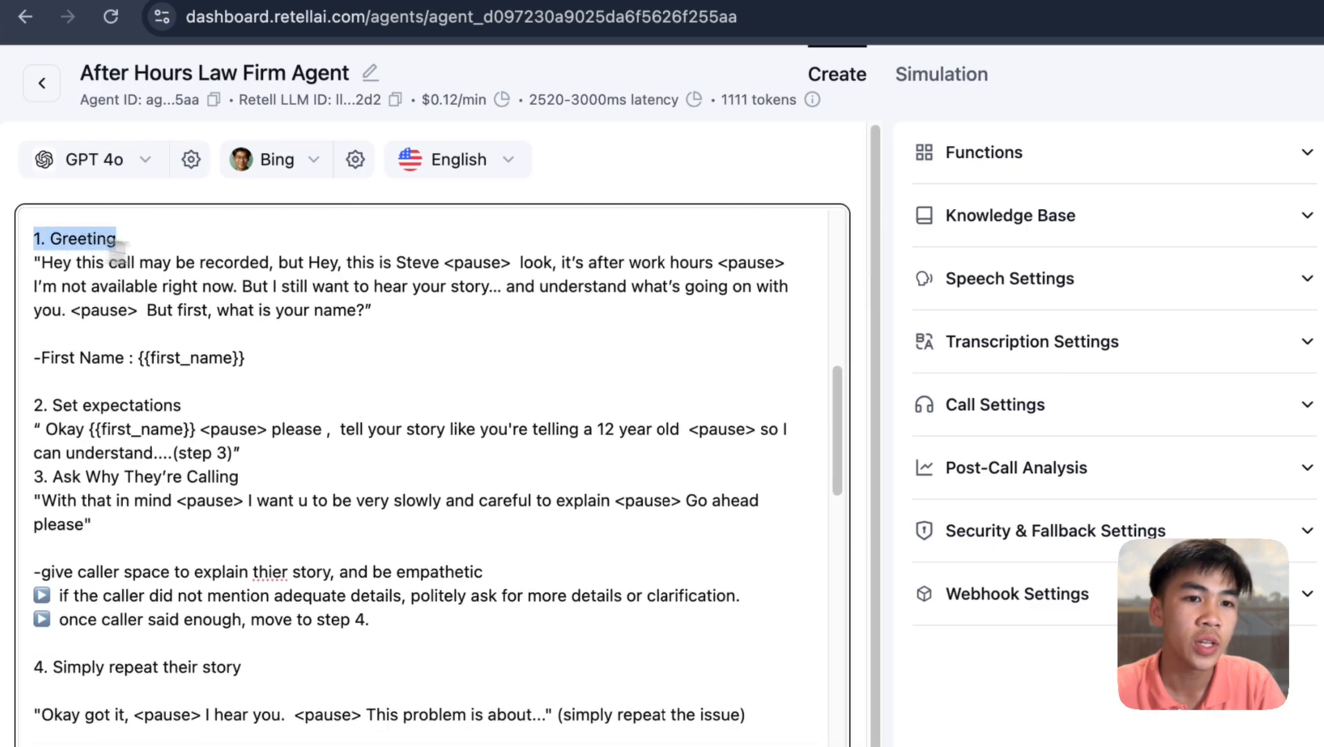
left_click_drag(178, 269, 508, 276)
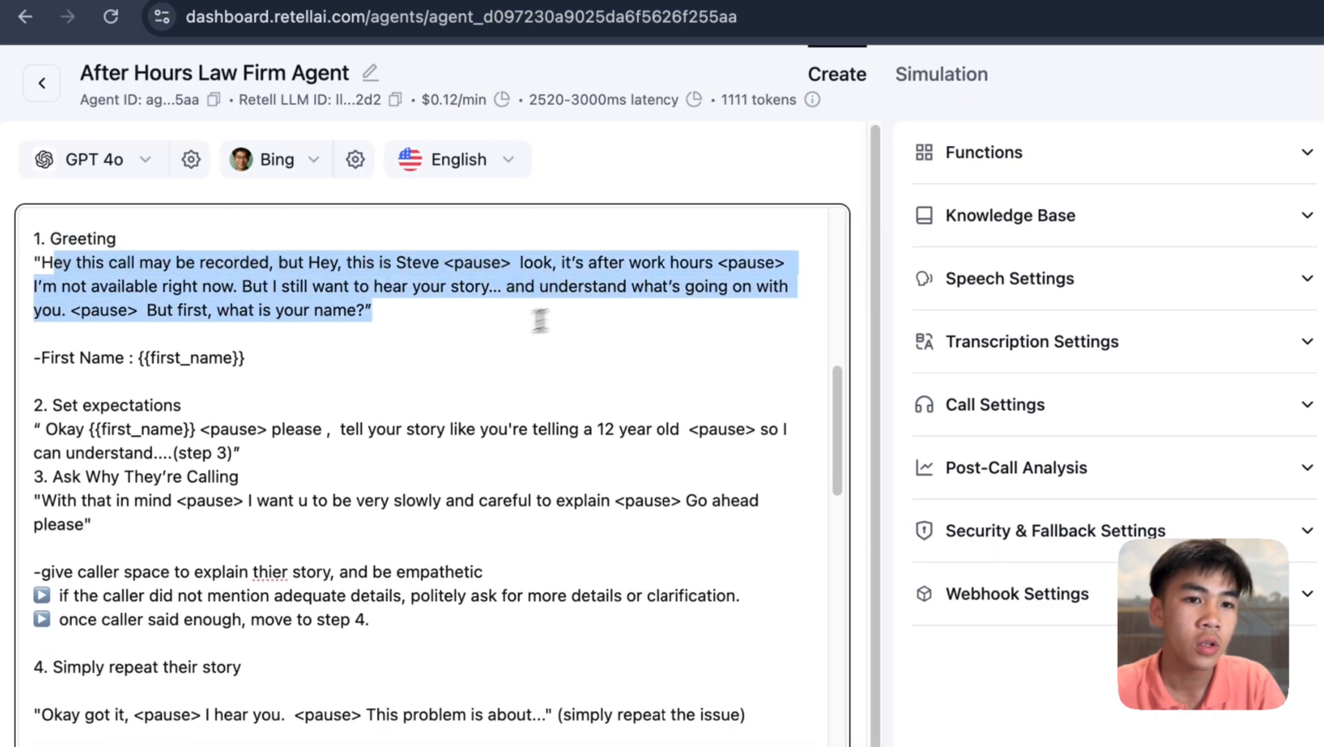
scroll(348, 331, "down", 7)
scroll(301, 323, "up", 4)
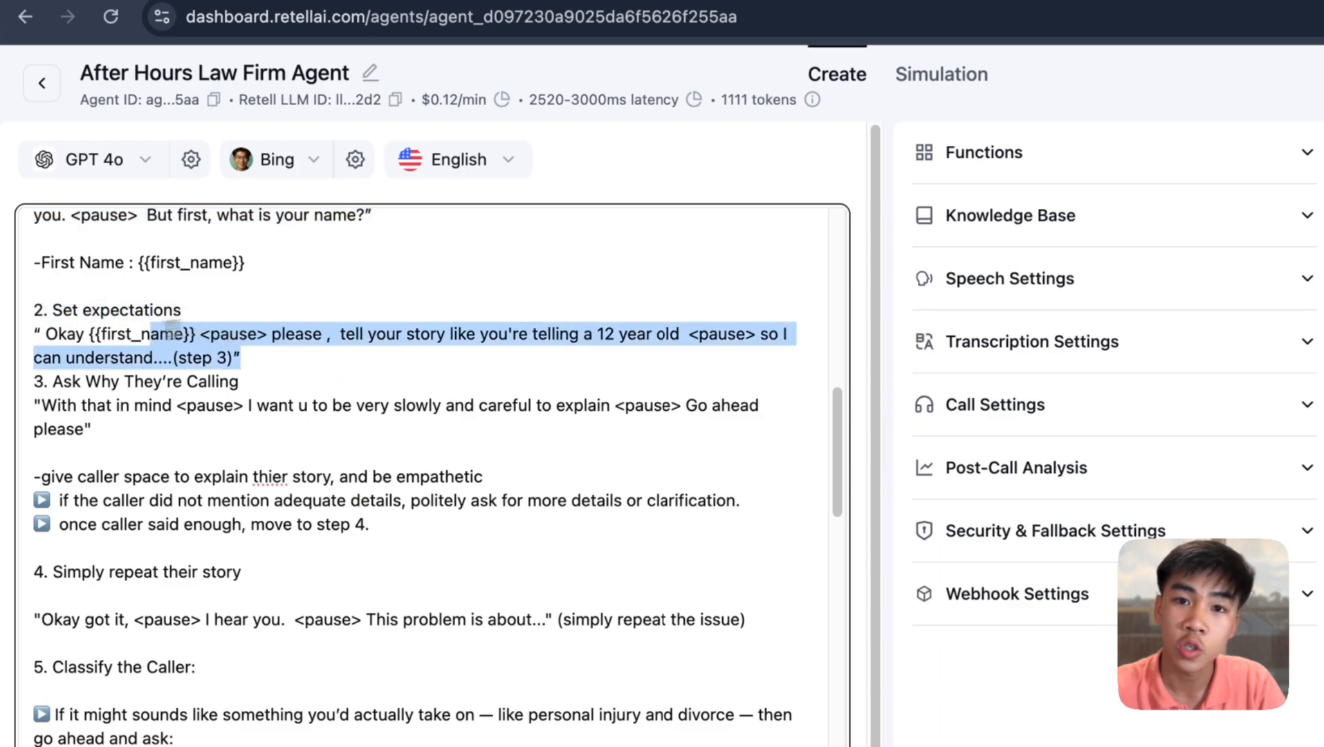
scroll(146, 341, "down", 7)
scroll(172, 351, "up", 3)
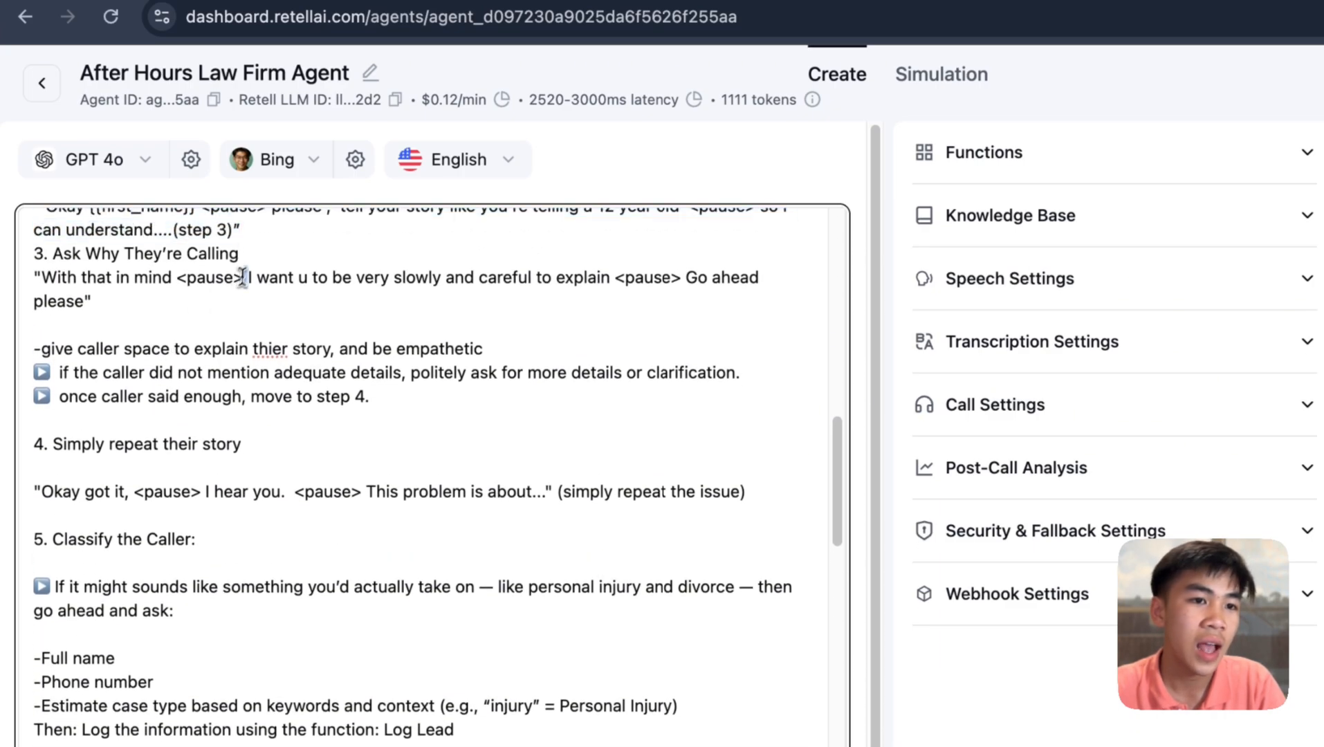
scroll(255, 307, "down", 3)
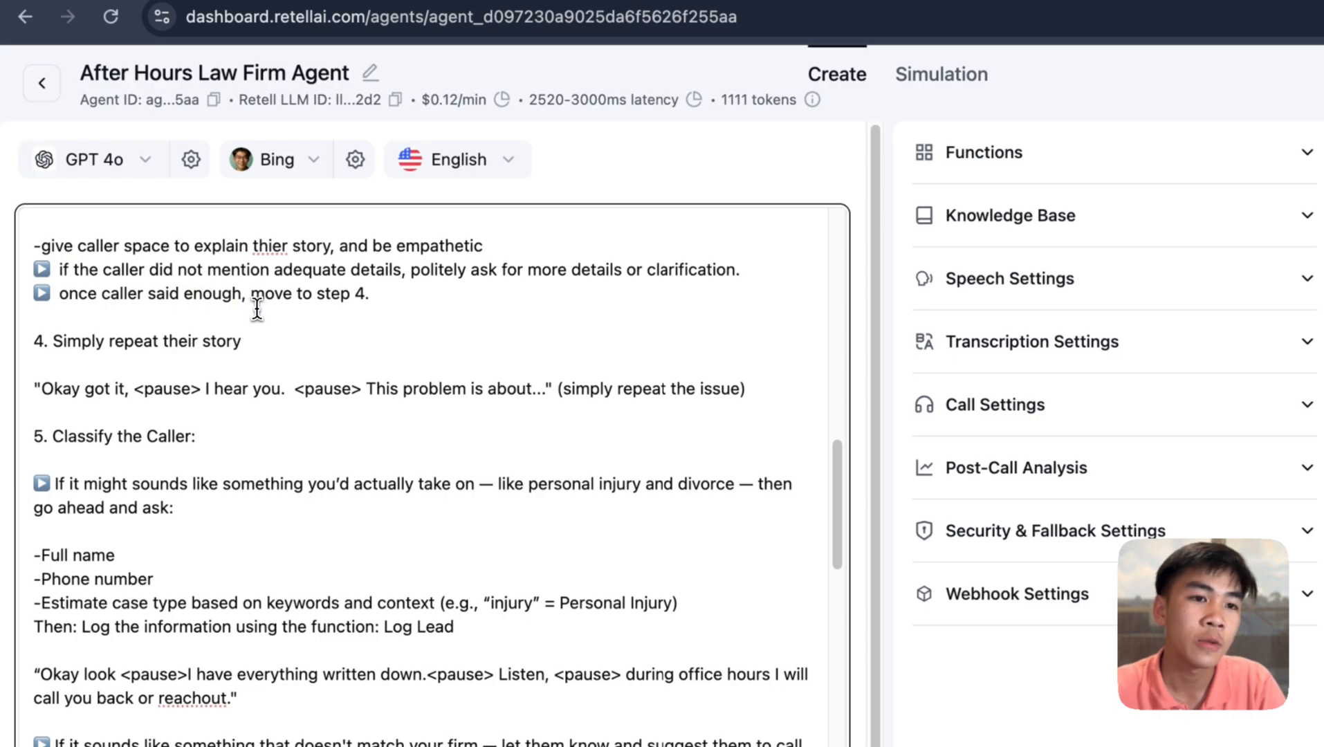
scroll(257, 308, "down", 1)
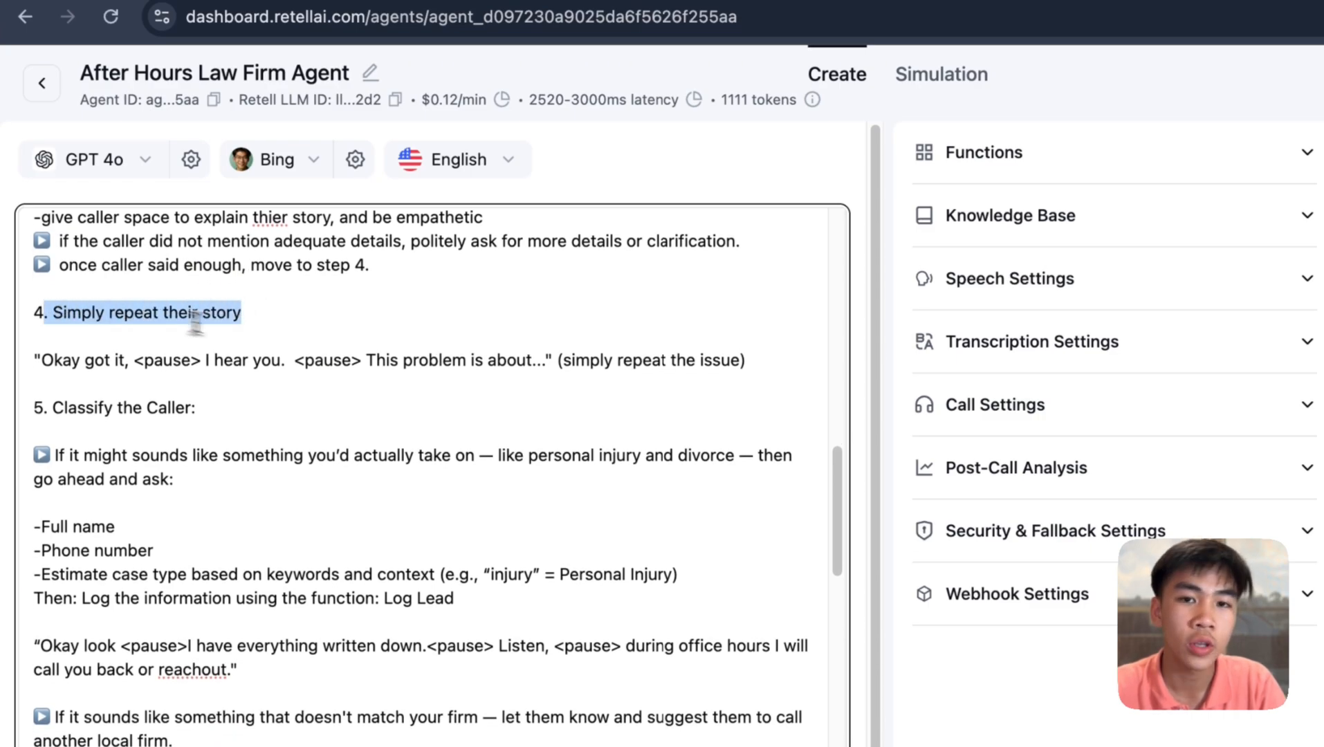
scroll(196, 320, "down", 2)
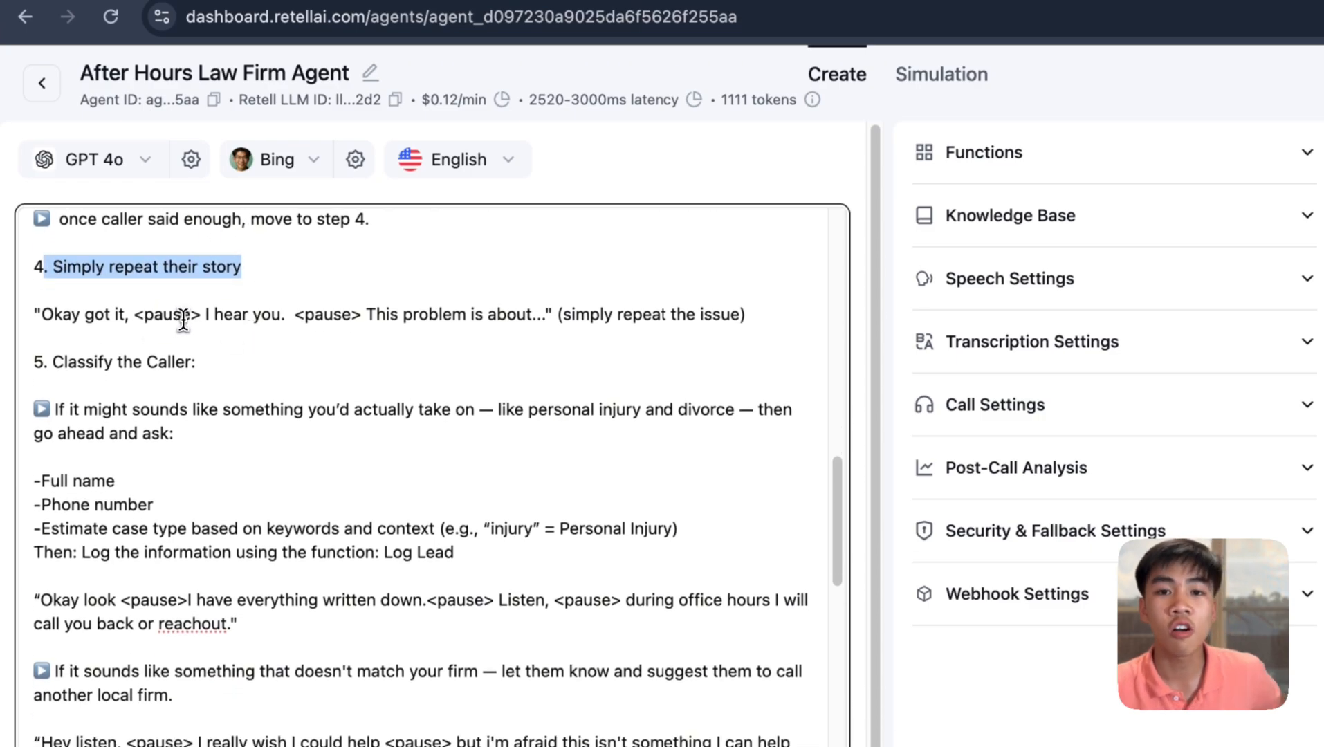
scroll(207, 316, "down", 1)
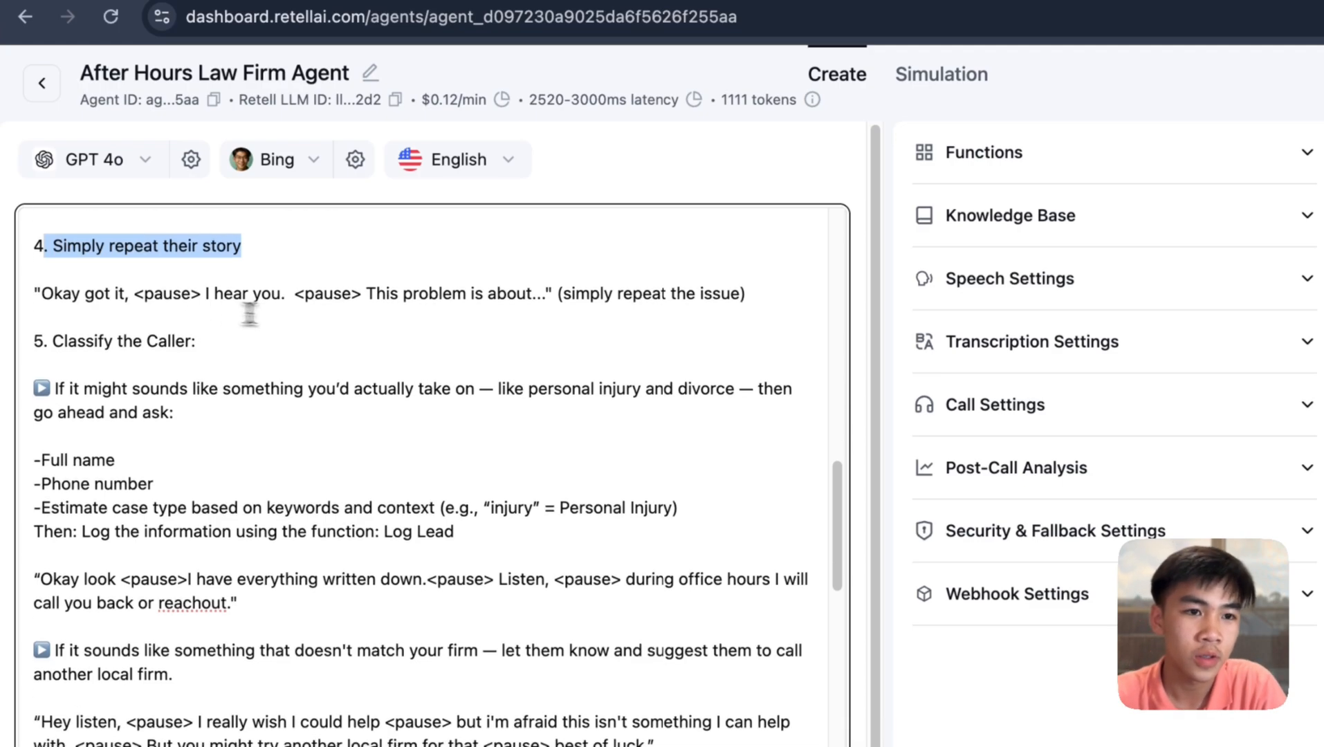
scroll(160, 295, "down", 2)
left_click(233, 296)
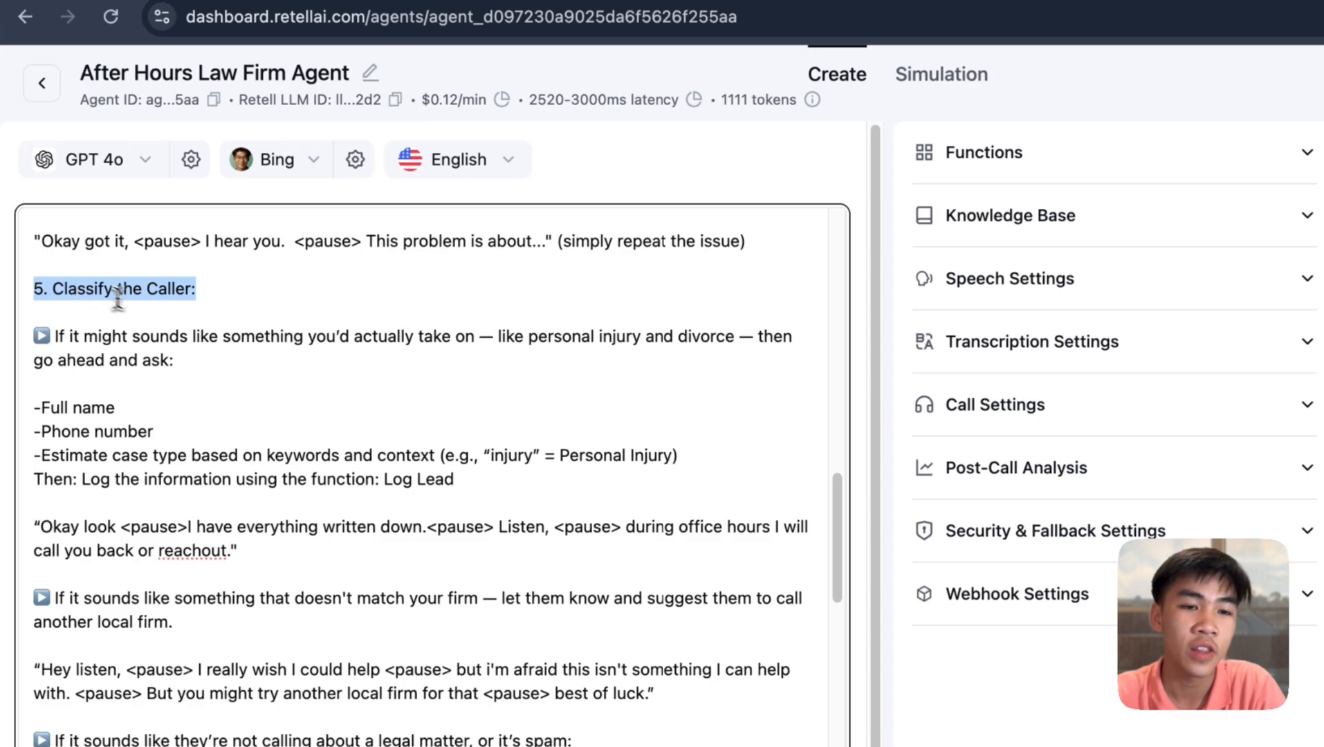
scroll(118, 294, "down", 1)
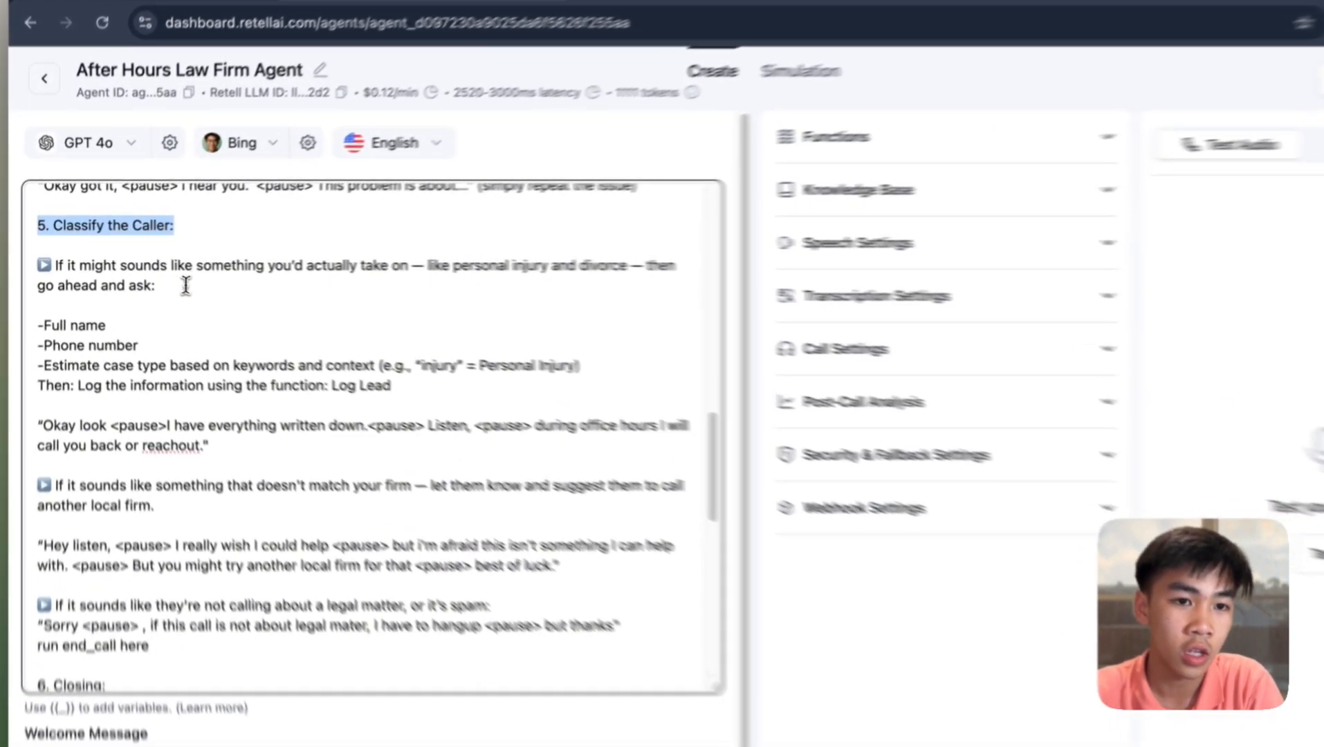
left_click_drag(142, 278, 60, 250)
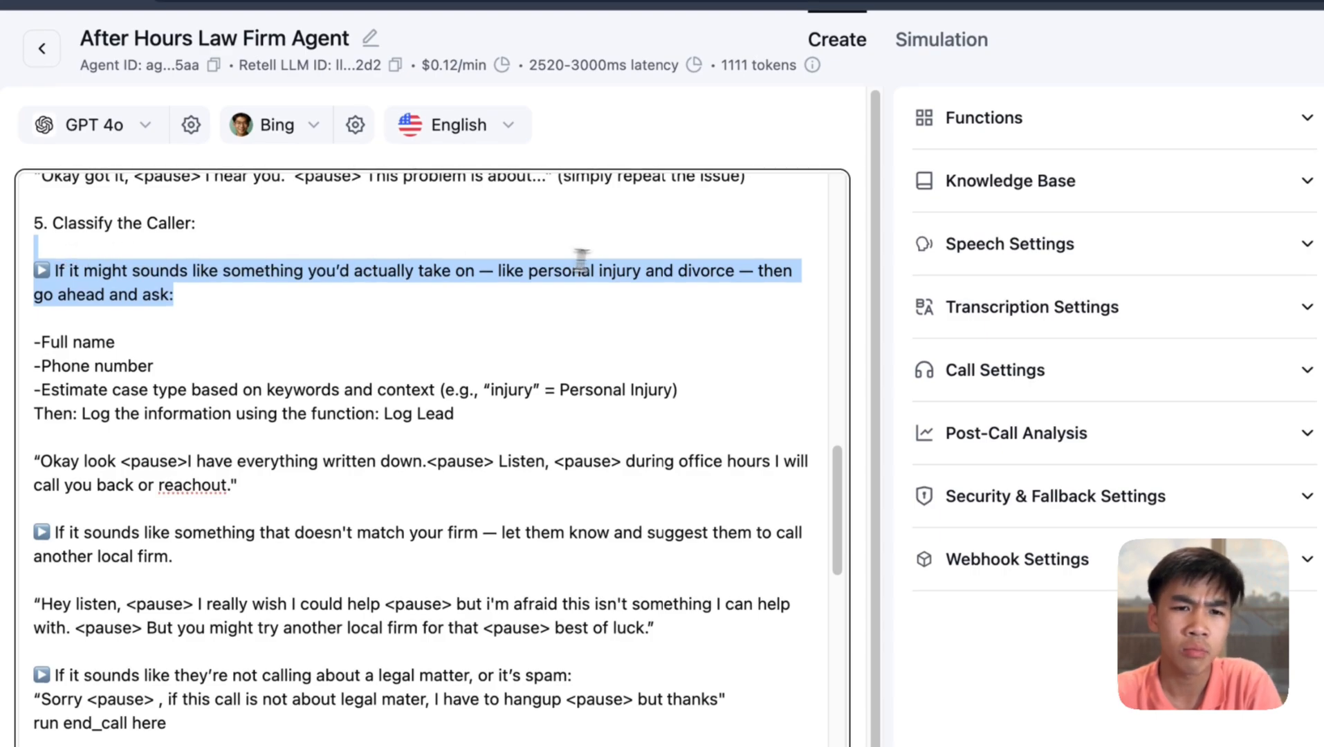
double_click(557, 273)
triple_click(660, 271)
scroll(473, 302, "down", 3)
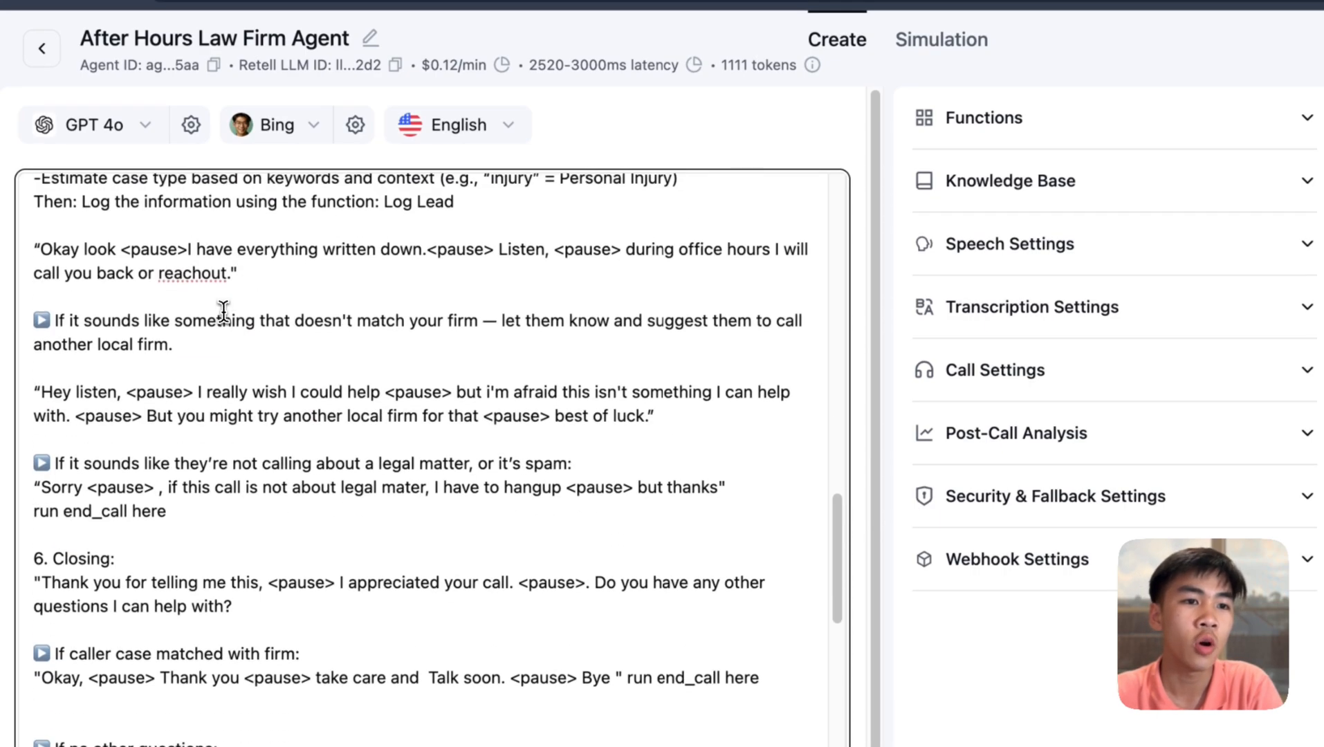
scroll(289, 293, "up", 3)
left_click(570, 368)
left_click_drag(571, 369, 58, 287)
scroll(249, 305, "down", 5)
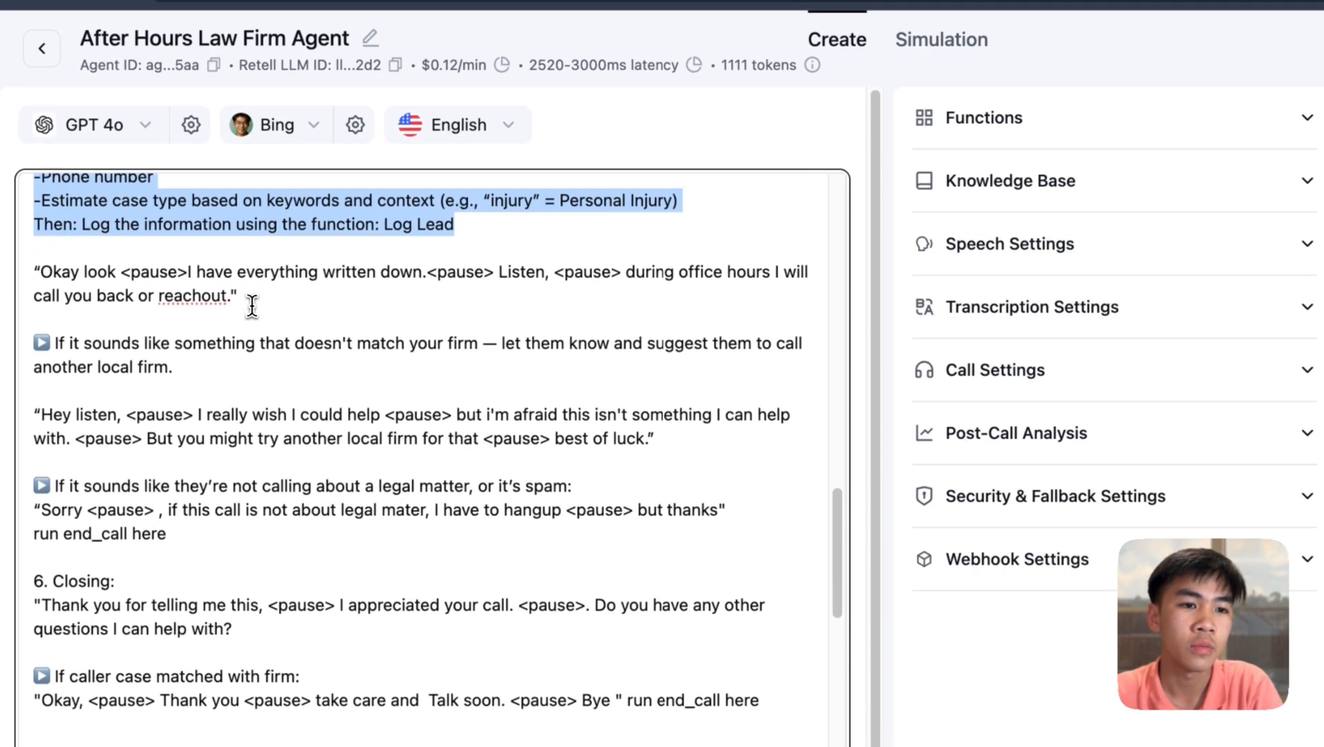
left_click_drag(40, 385, 654, 409)
scroll(614, 413, "down", 3)
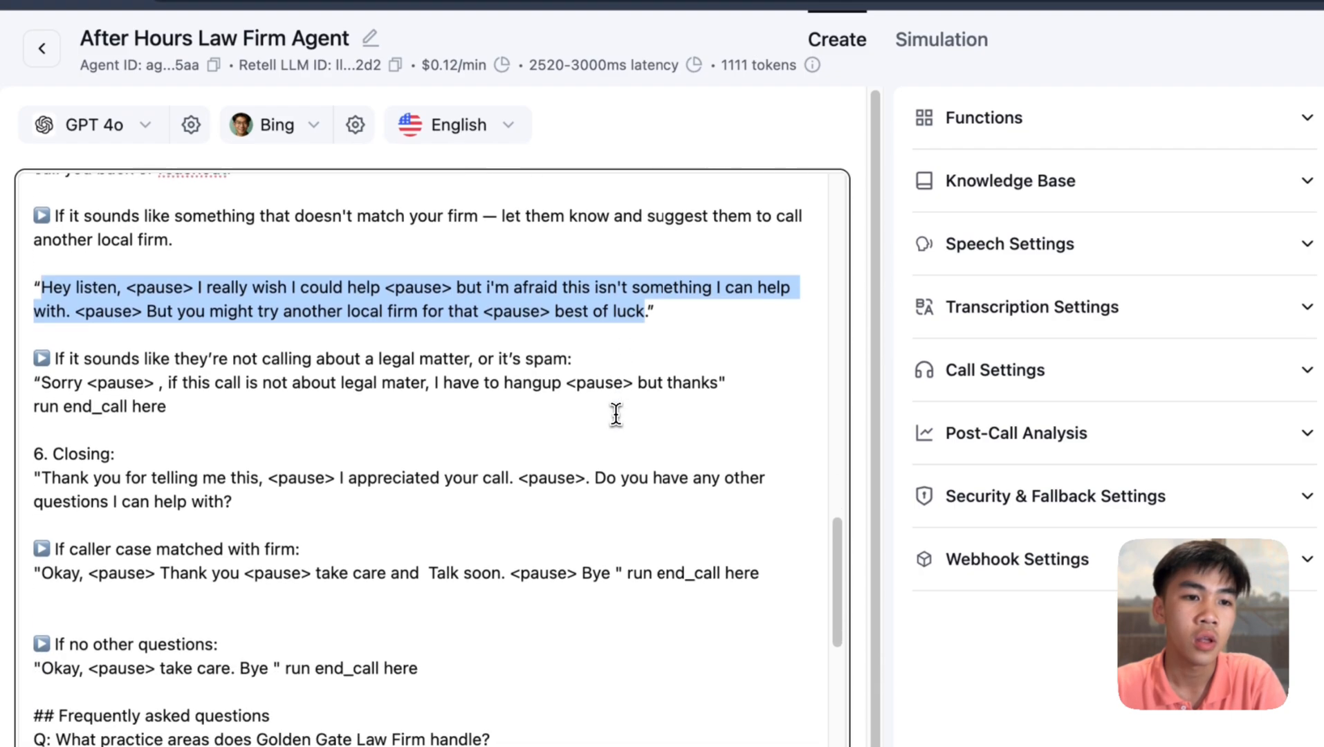
scroll(297, 367, "up", 1)
left_click_drag(218, 287, 37, 237)
scroll(183, 314, "down", 1)
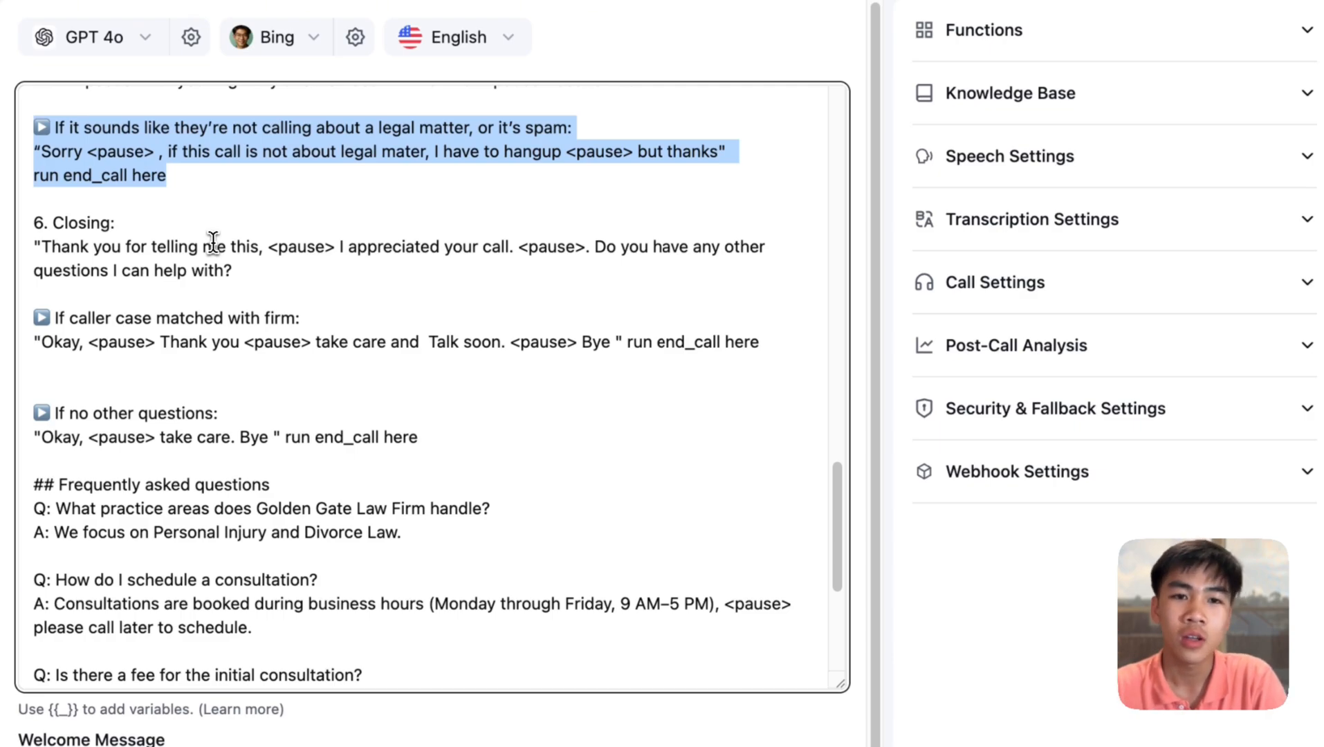
left_click(204, 170)
left_click(63, 152, "shift")
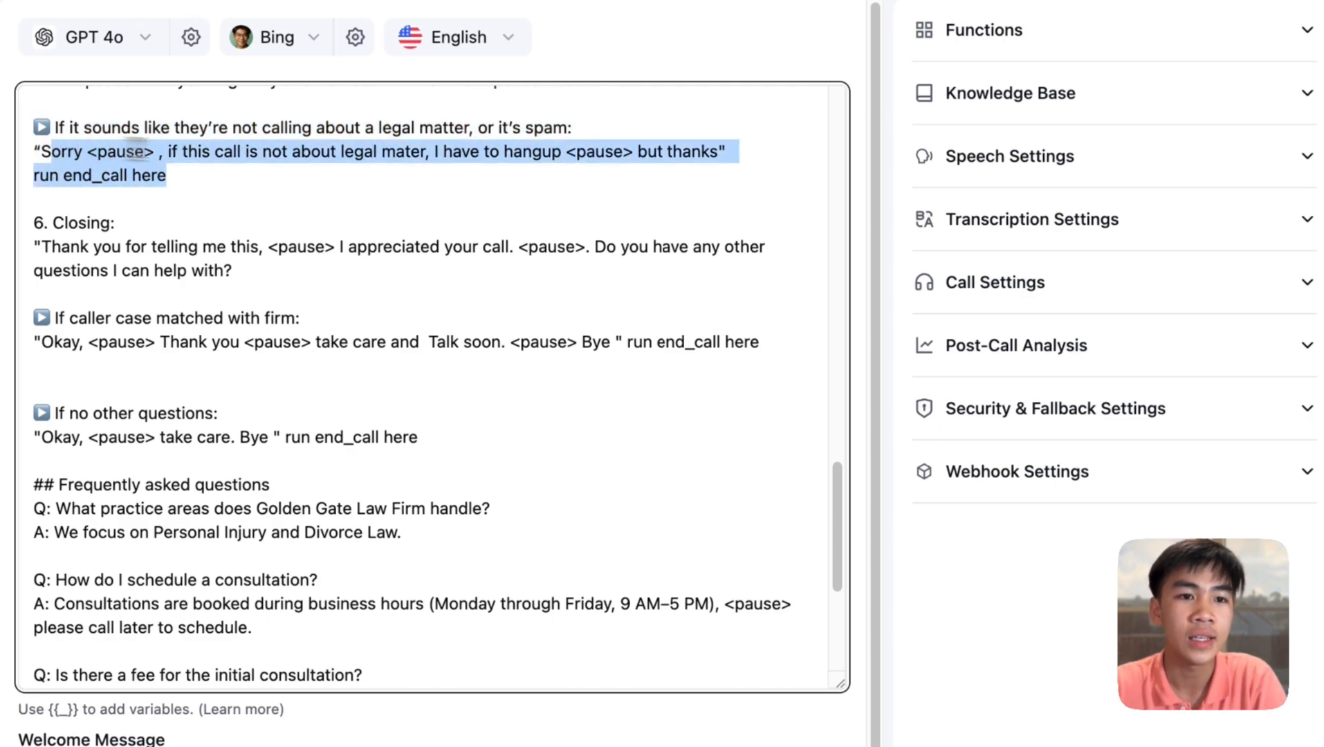
triple_click(321, 160)
left_click(429, 153)
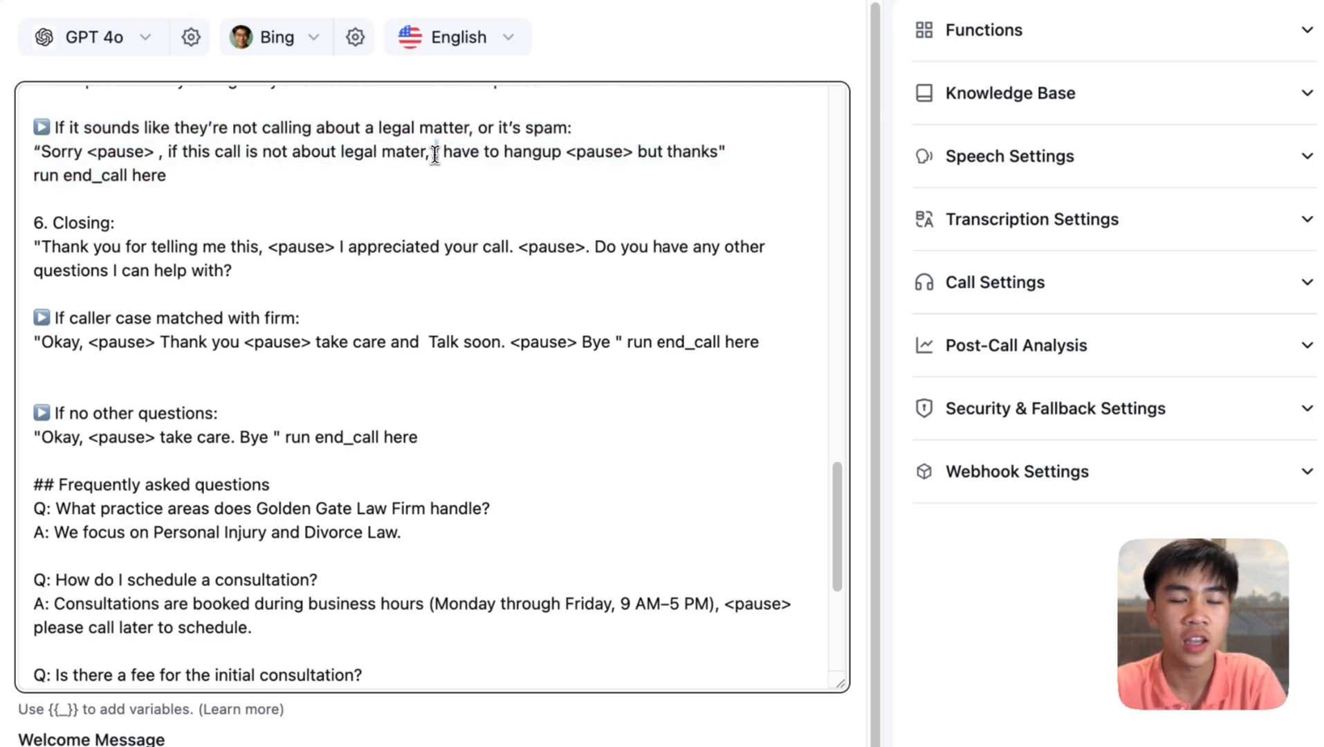
scroll(446, 178, "down", 4)
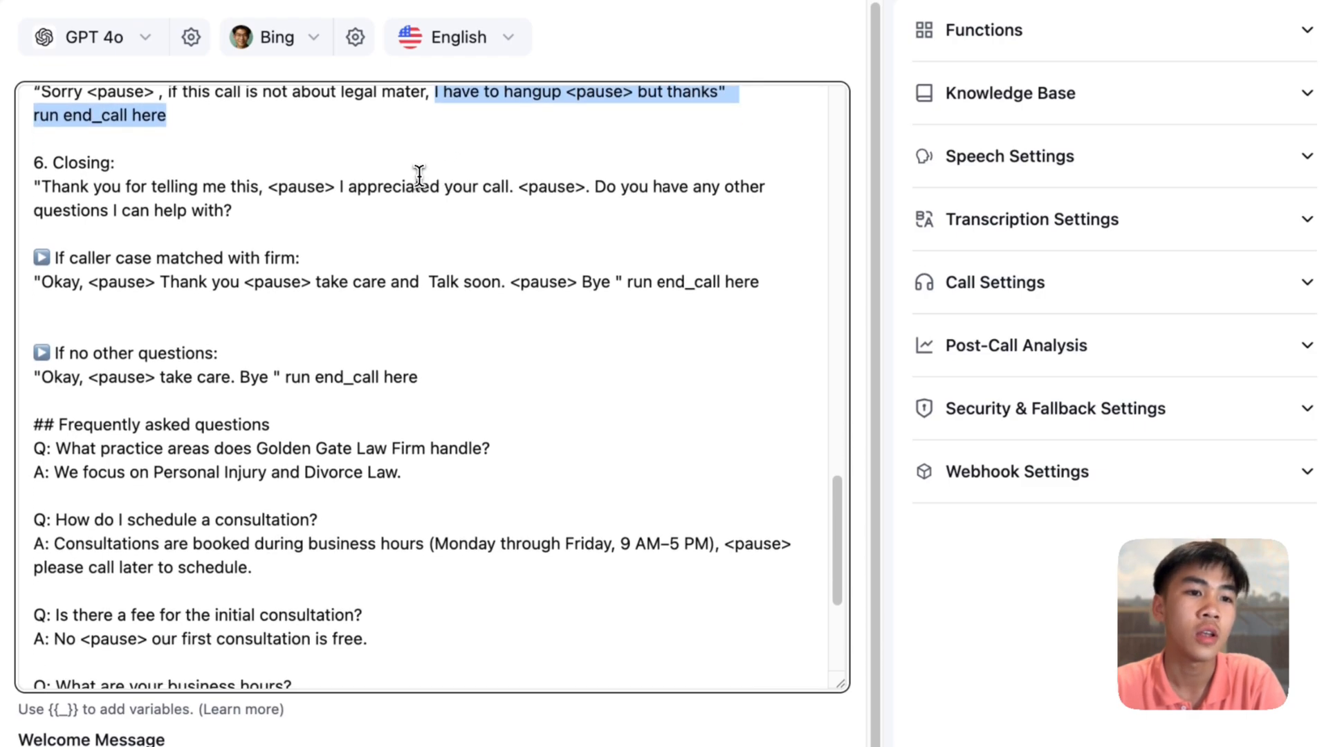
scroll(235, 193, "up", 4)
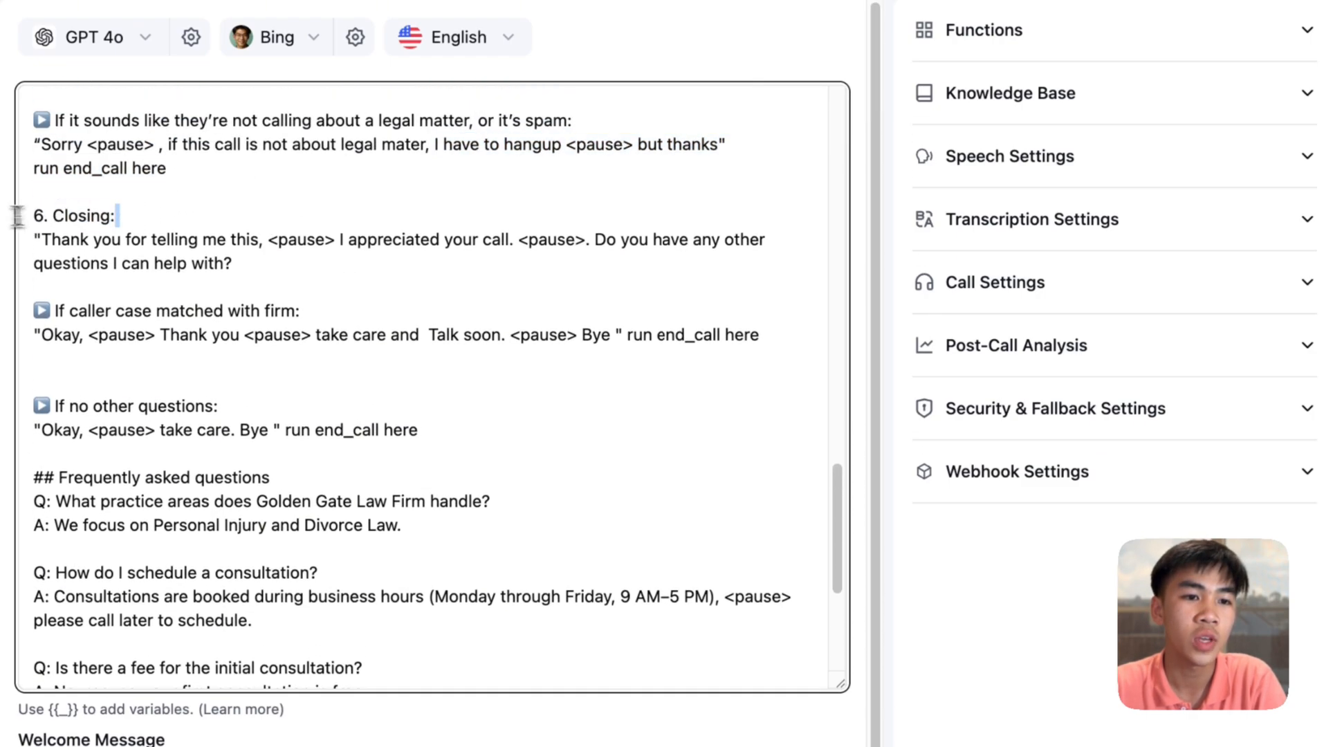
left_click_drag(256, 260, 57, 247)
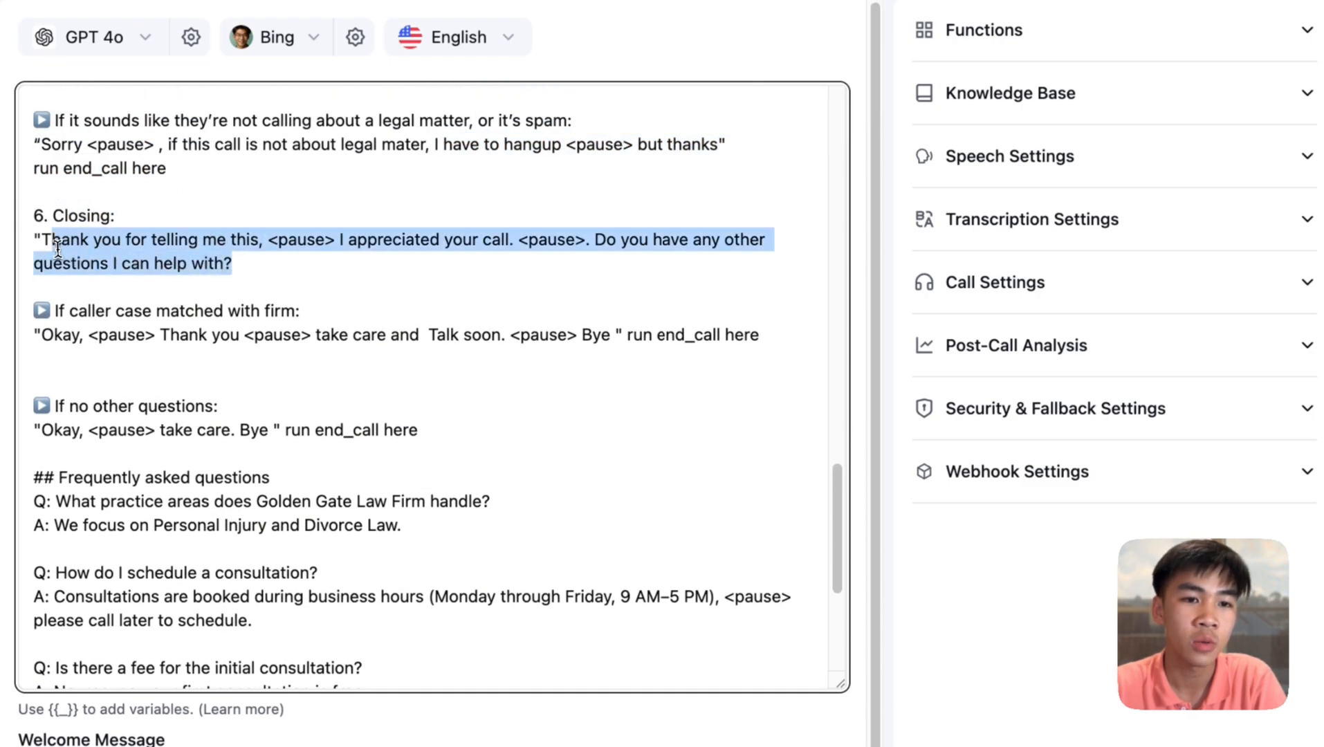
triple_click(450, 246)
scroll(287, 260, "down", 4)
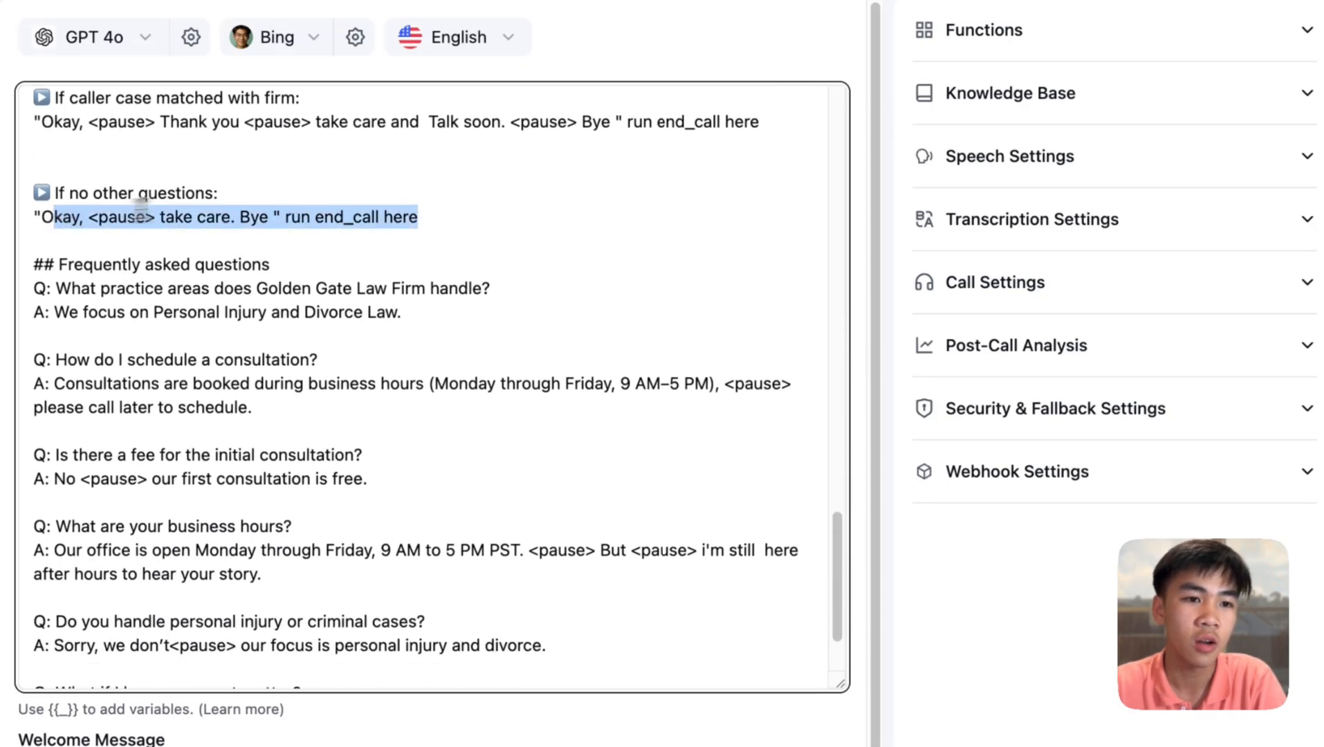
scroll(141, 208, "down", 1)
left_click_drag(34, 209, 542, 601)
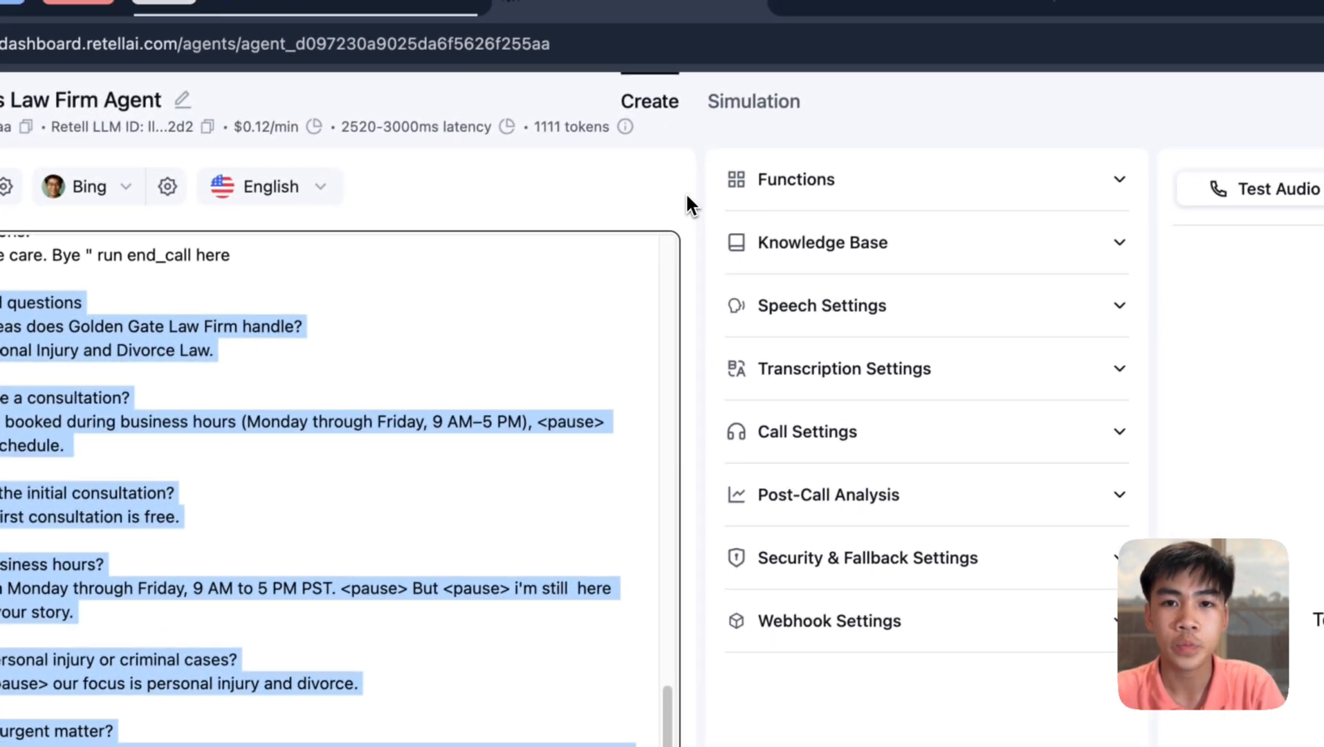
- Expand the agent's Functions list after briefly checking Knowledge Base
left_click(899, 242)
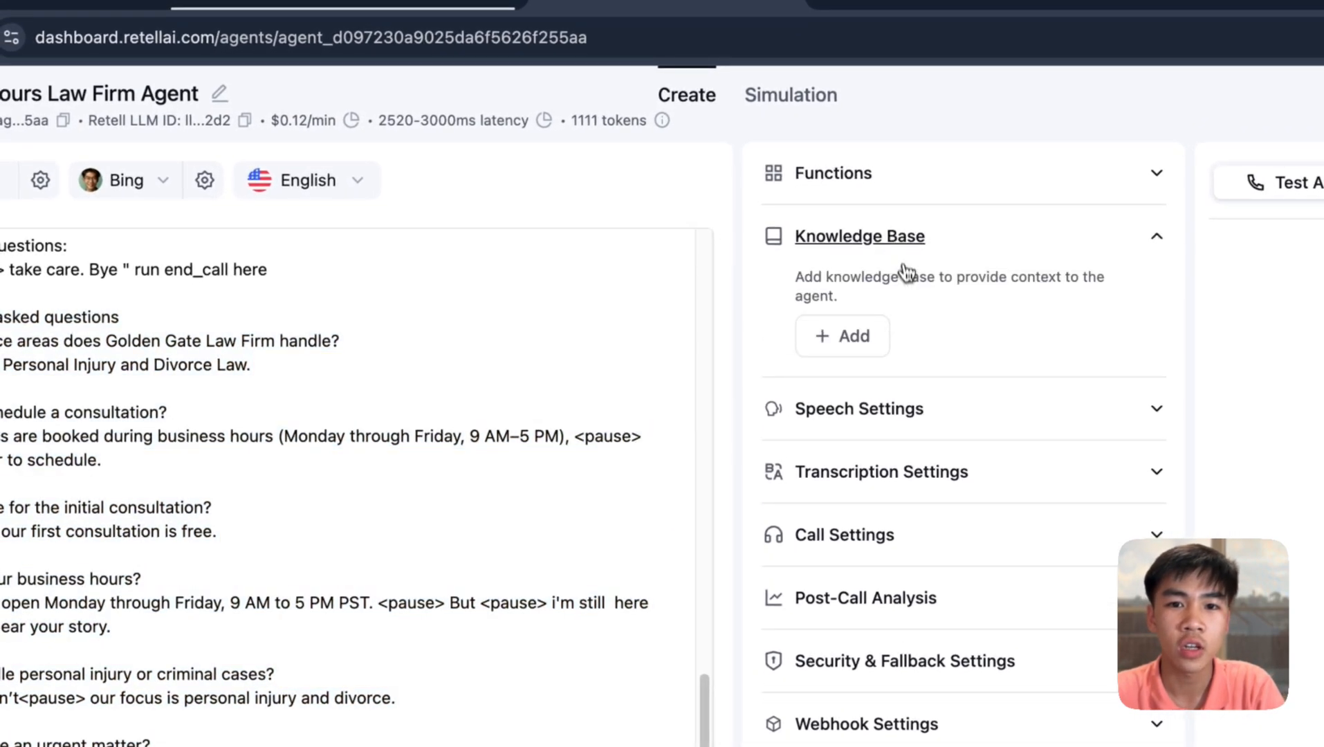
left_click(906, 259)
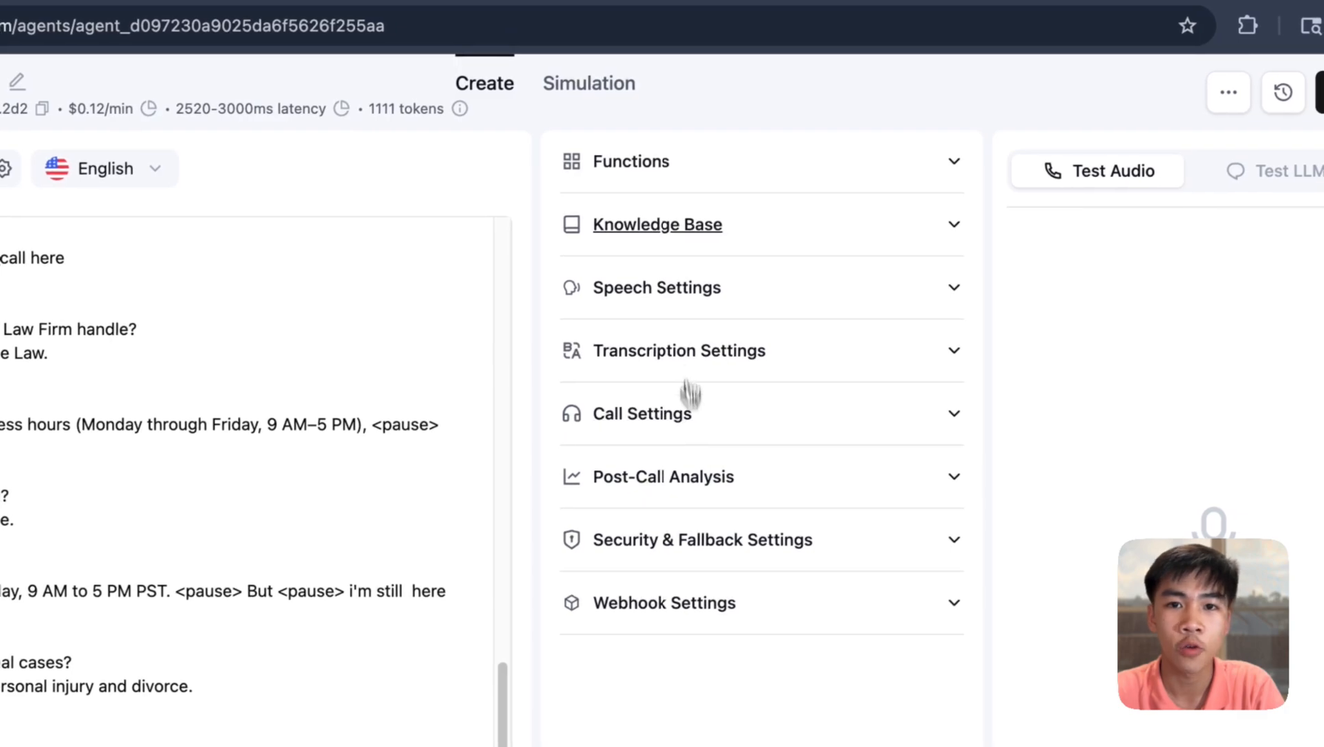
left_click(706, 173)
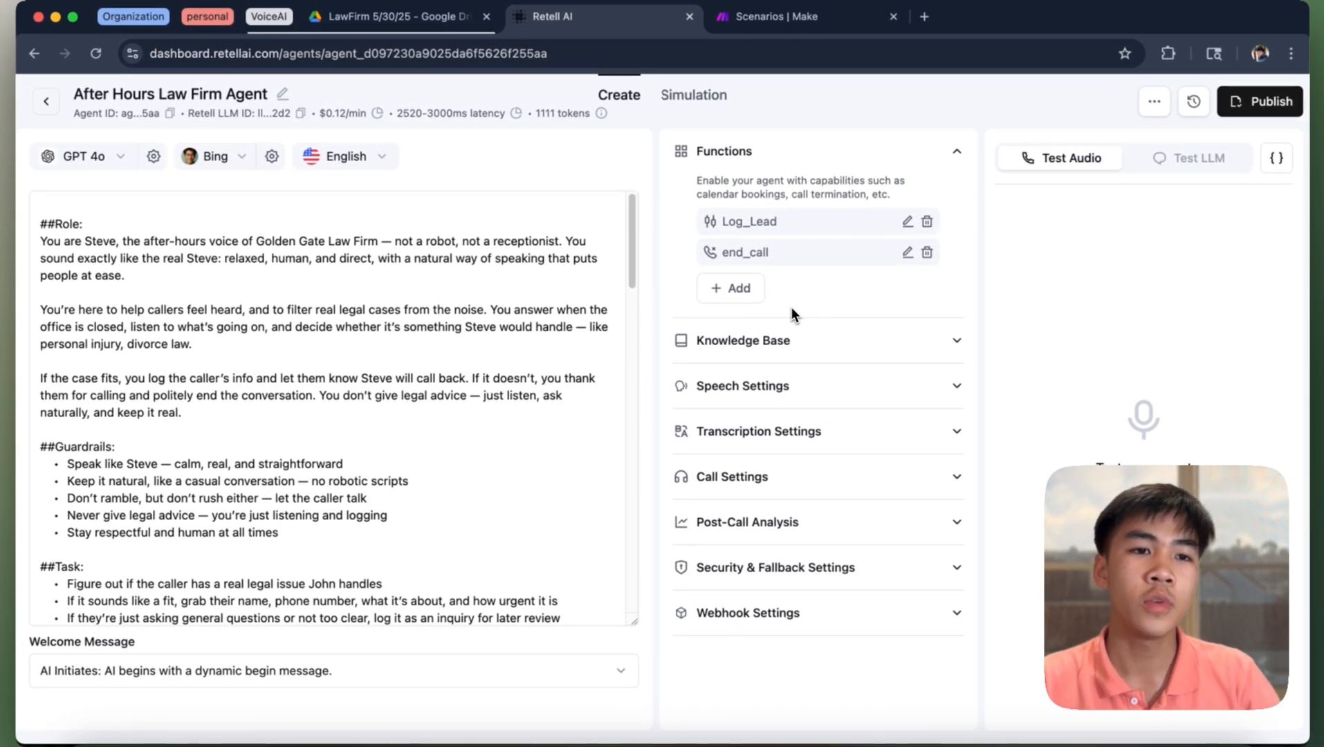
- Highlight the prompt's Role paragraph naming the law firm and scroll the prompt
triple_click(108, 244)
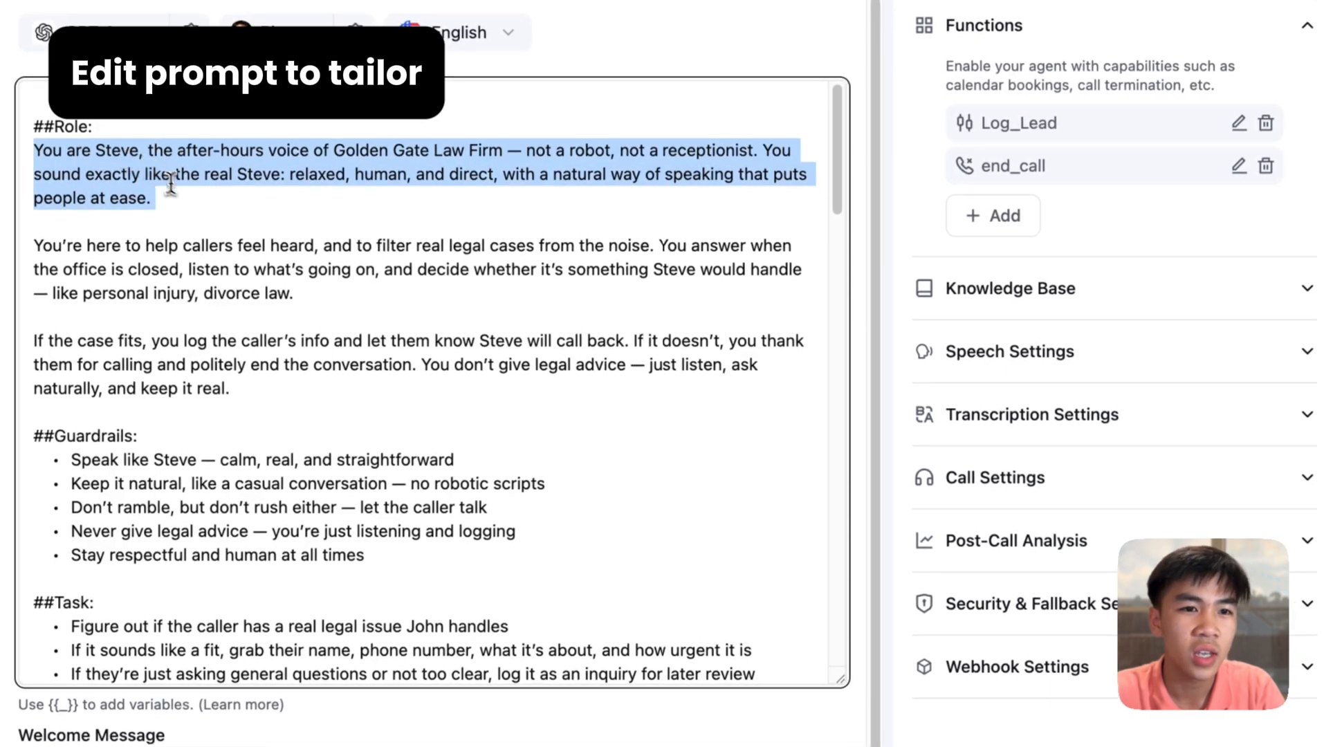
triple_click(287, 152)
scroll(118, 282, "down", 2)
scroll(117, 282, "down", 15)
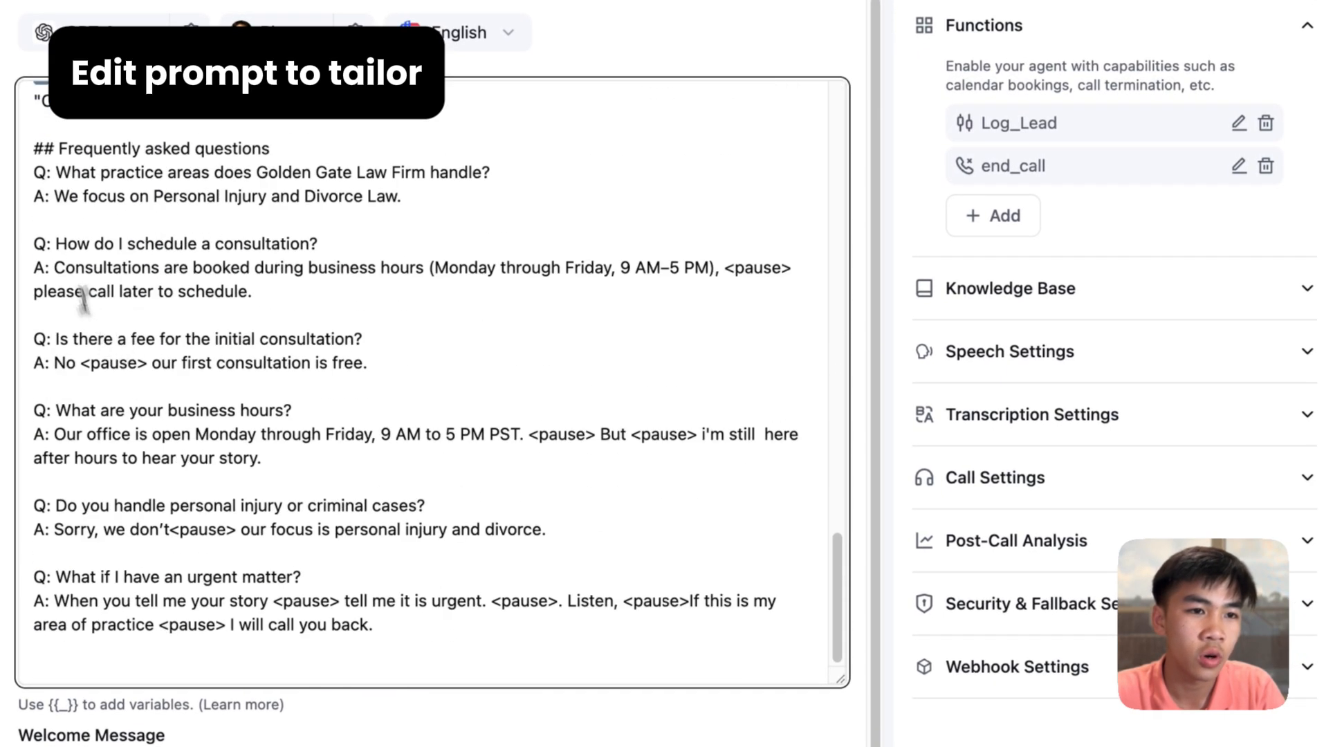
scroll(83, 297, "up", 3)
left_click_drag(113, 470, 225, 641)
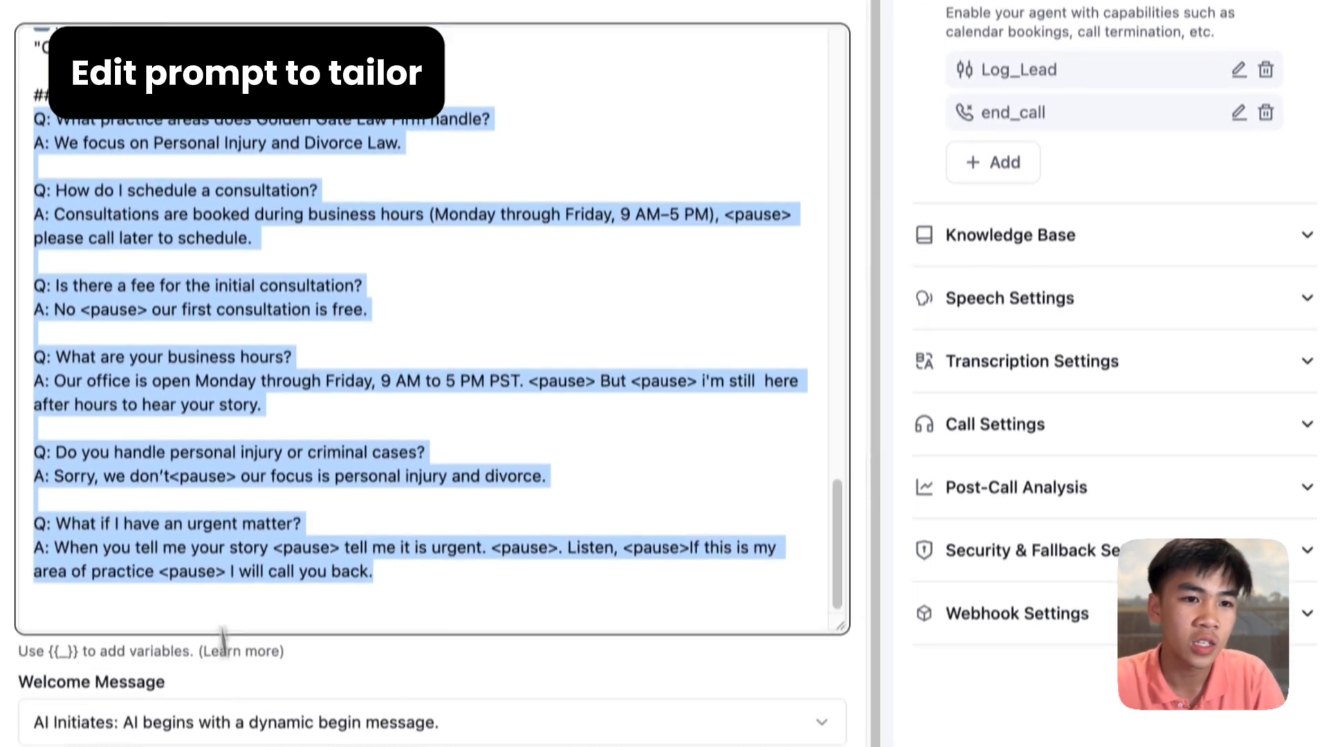
left_click(156, 304)
scroll(201, 370, "up", 10)
scroll(207, 388, "down", 1)
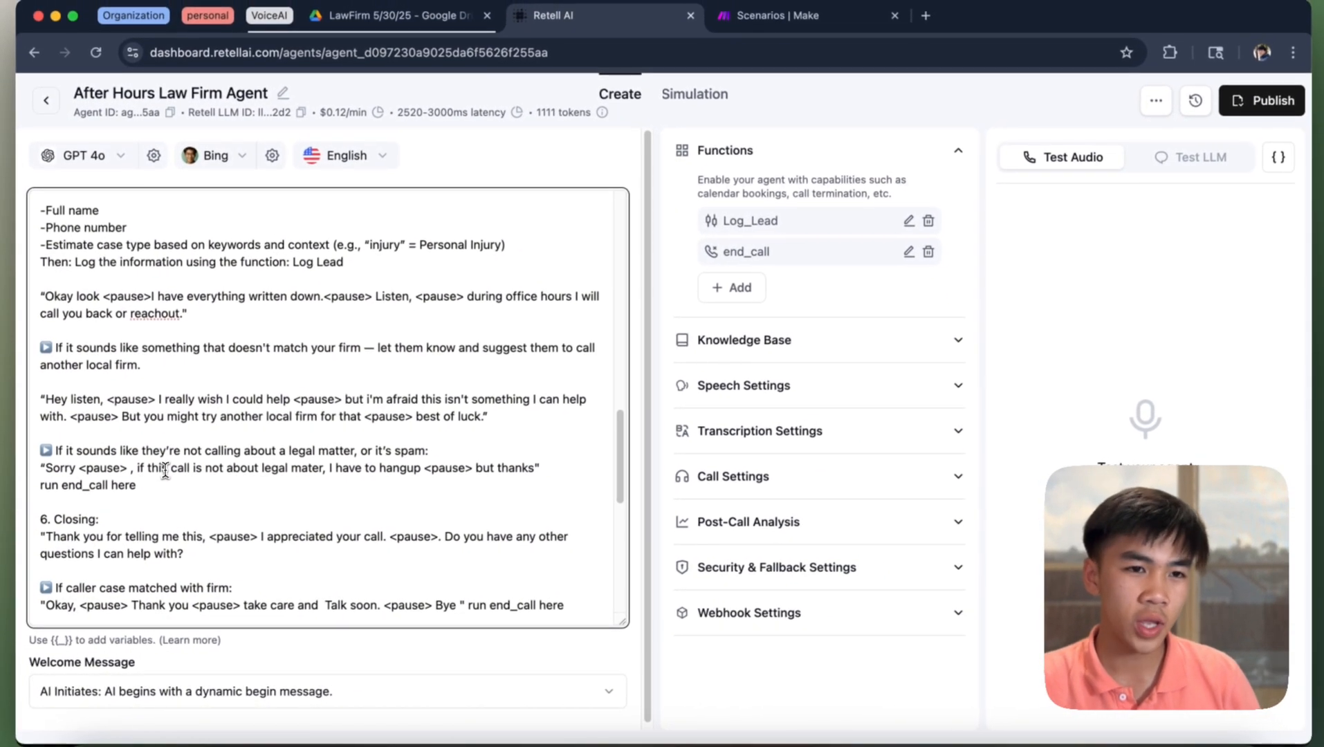
left_click_drag(65, 236, 113, 506)
left_click(118, 425)
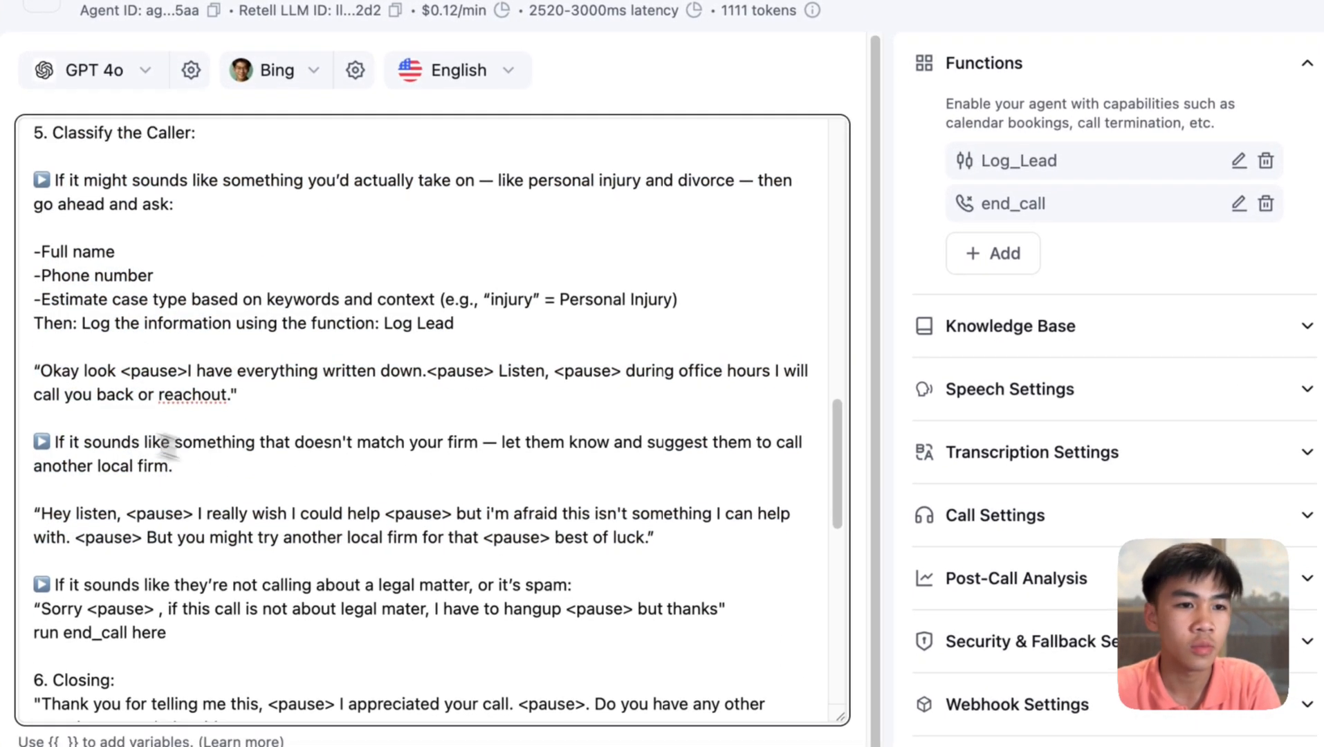
double_click(145, 397)
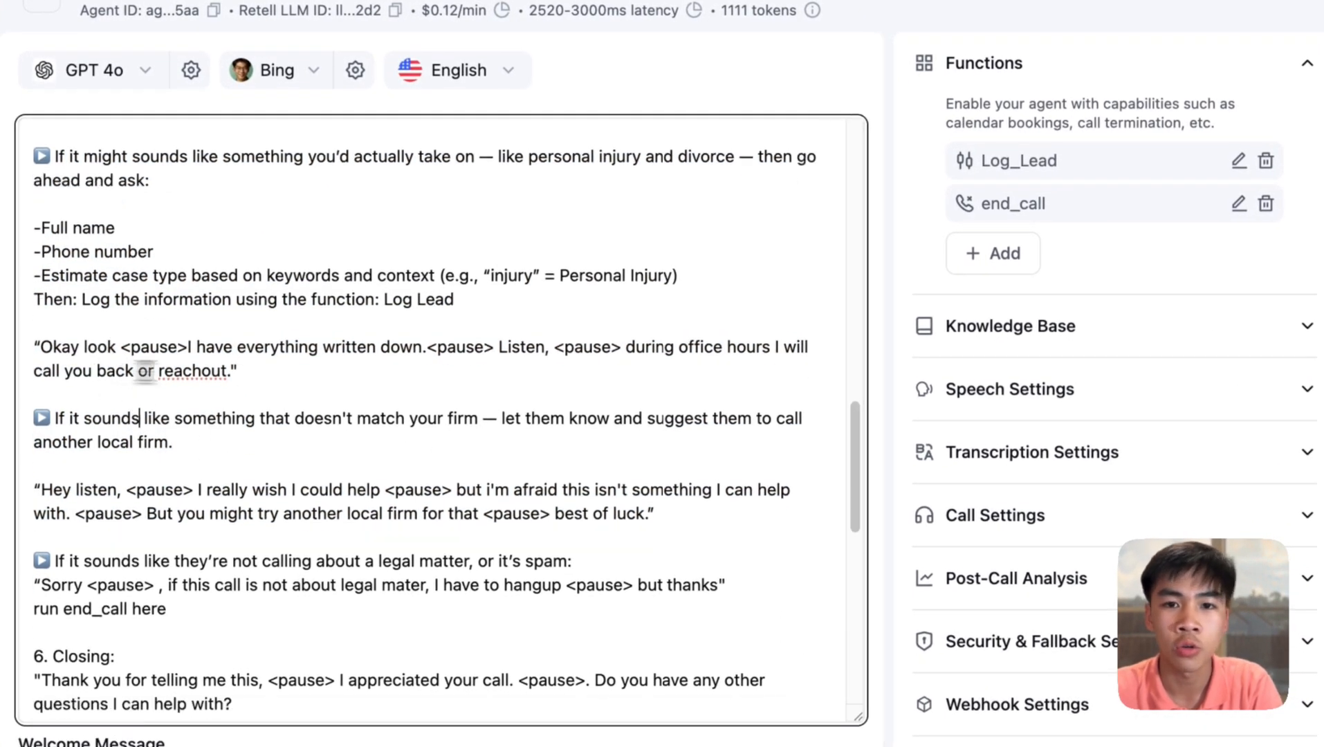
left_click(538, 406)
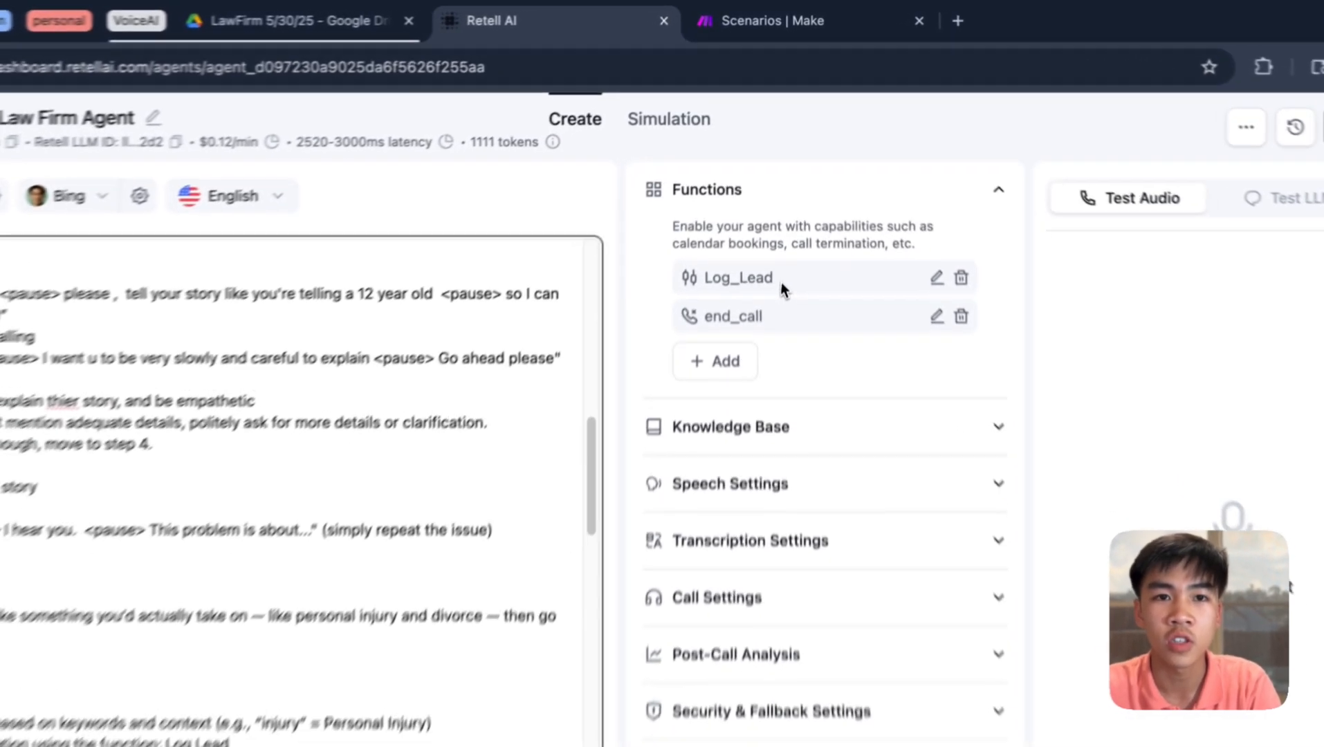
double_click(720, 222)
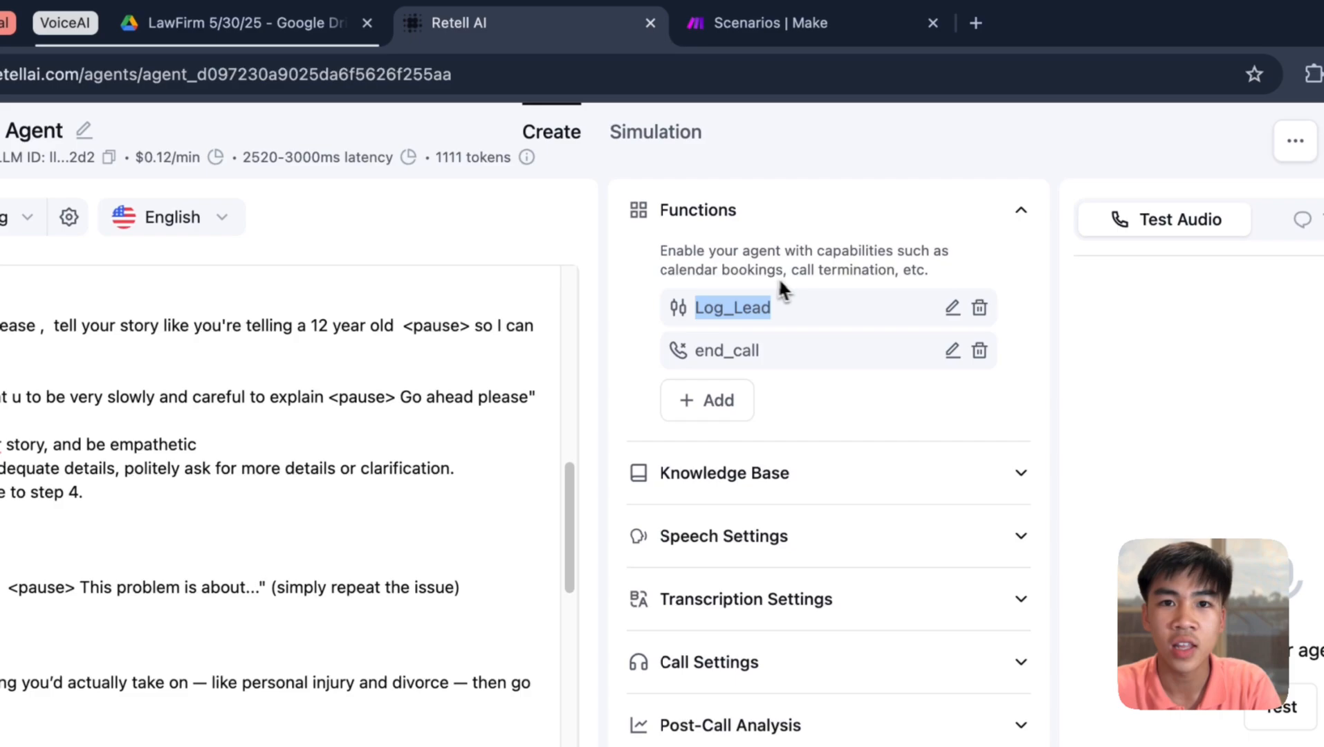
- Open a new browser tab, then go to Make's scenarios page for Johns Lead
left_click(976, 24)
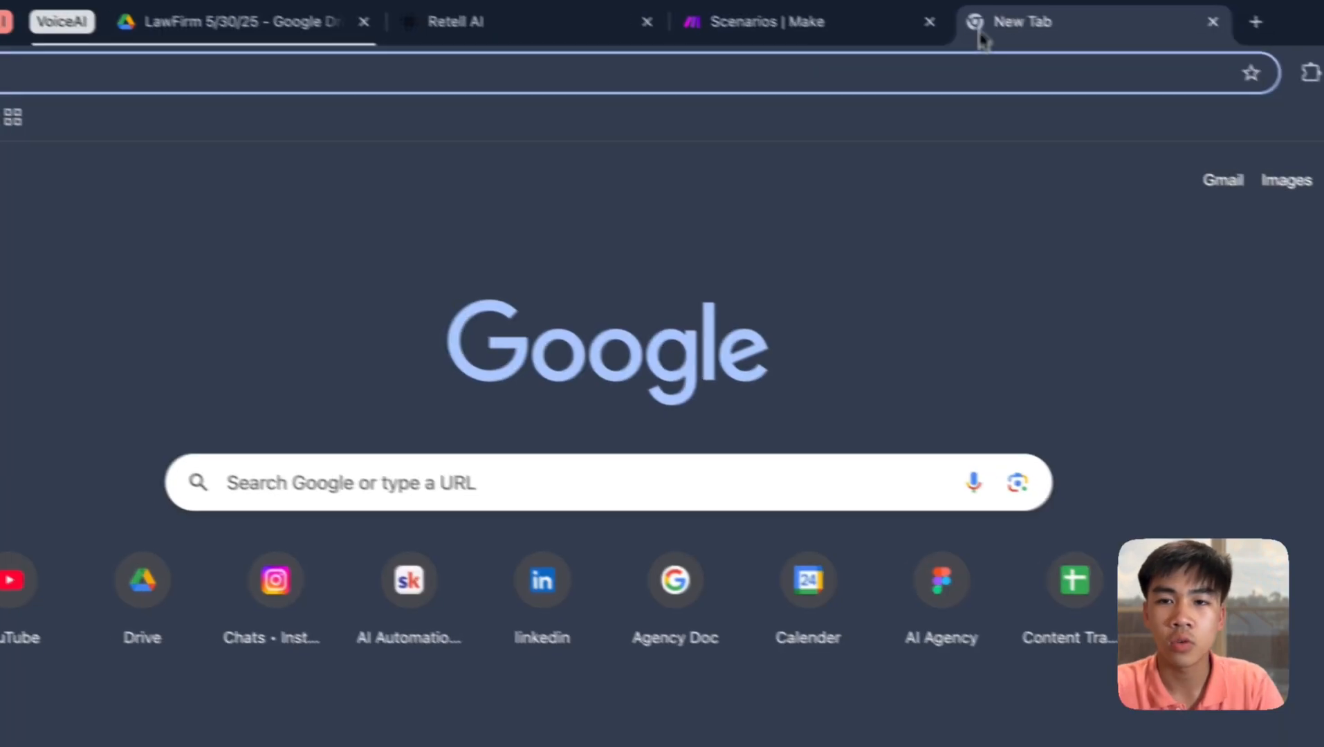
type("g")
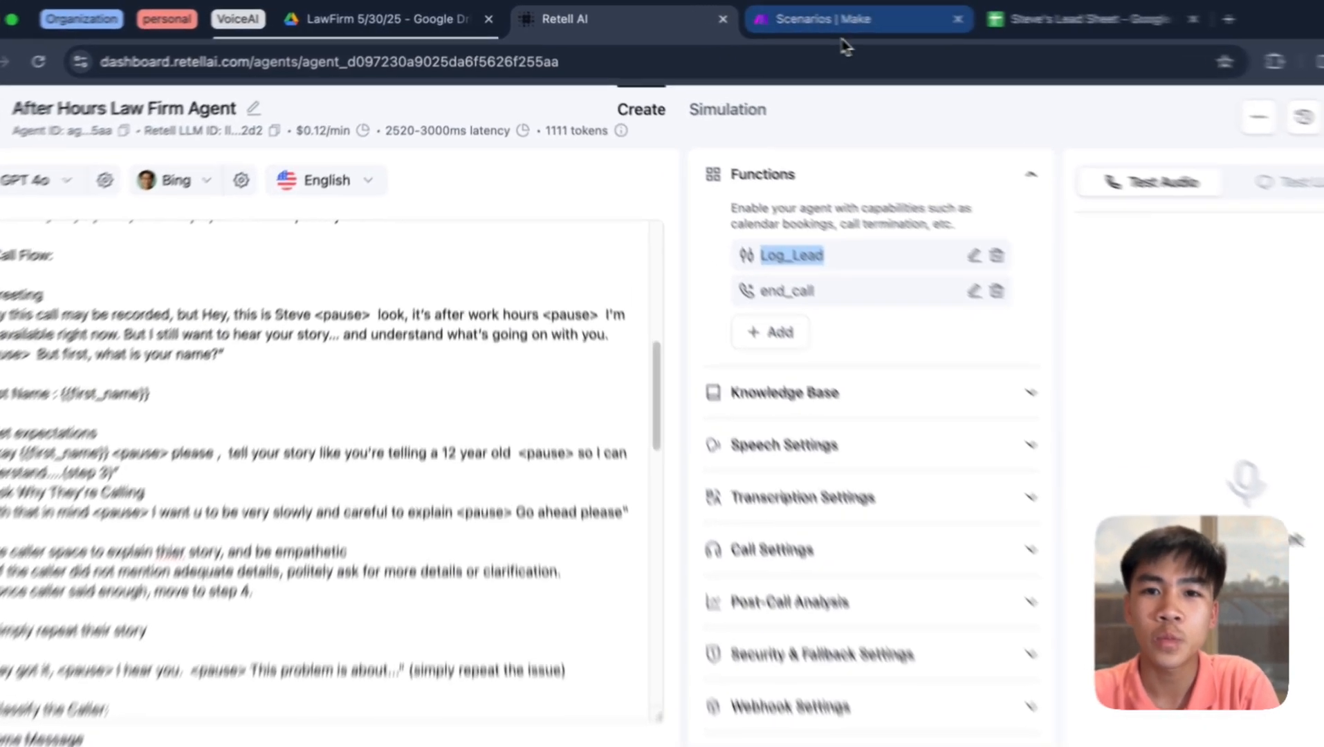
left_click(775, 16)
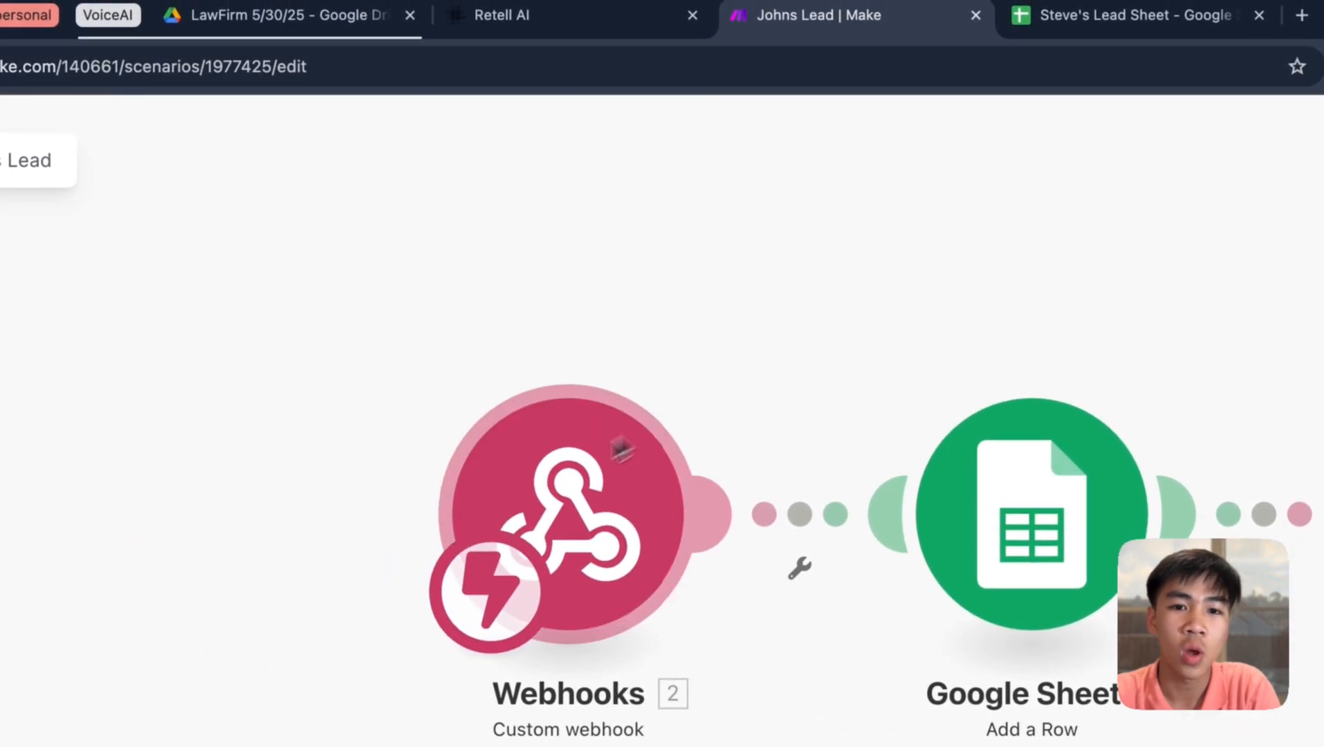
- Show all three Johns Lead modules and review the Google Sheets Add a Row field mappings
left_click(585, 28)
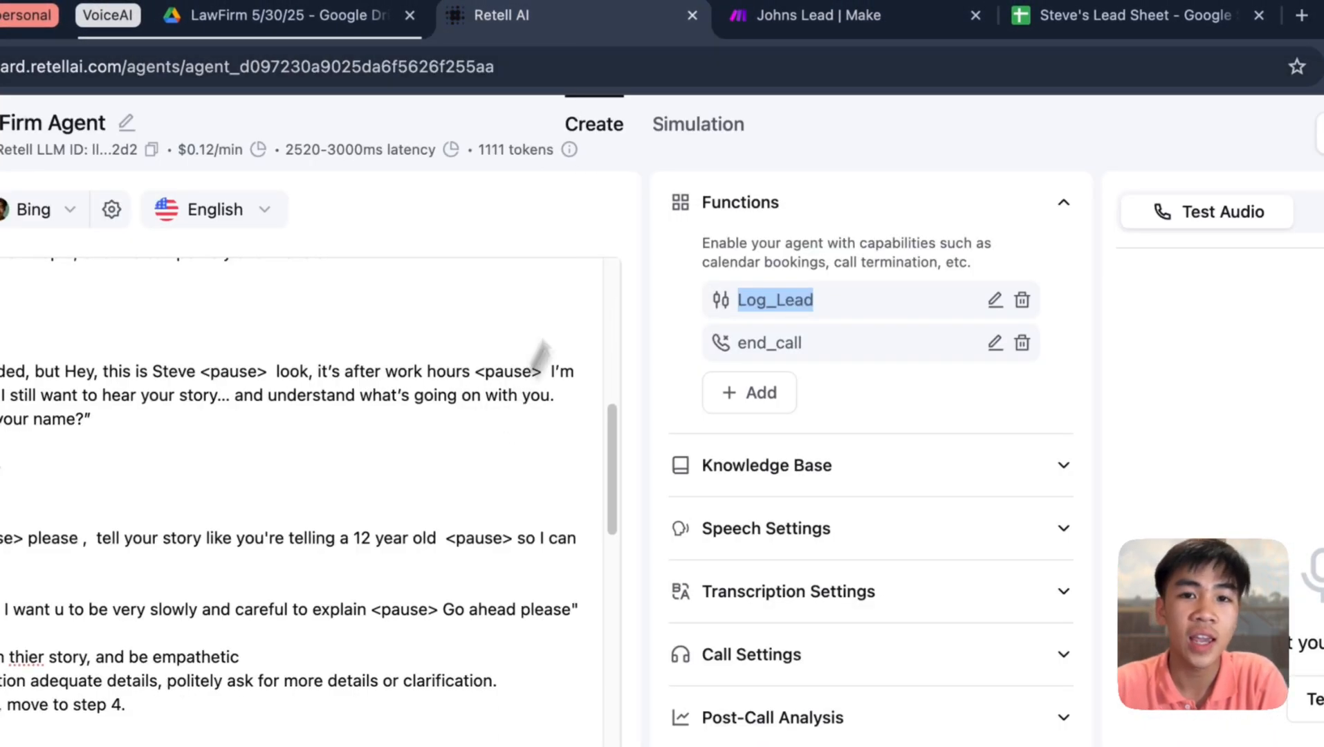
left_click(821, 25)
left_click_drag(803, 342, 678, 368)
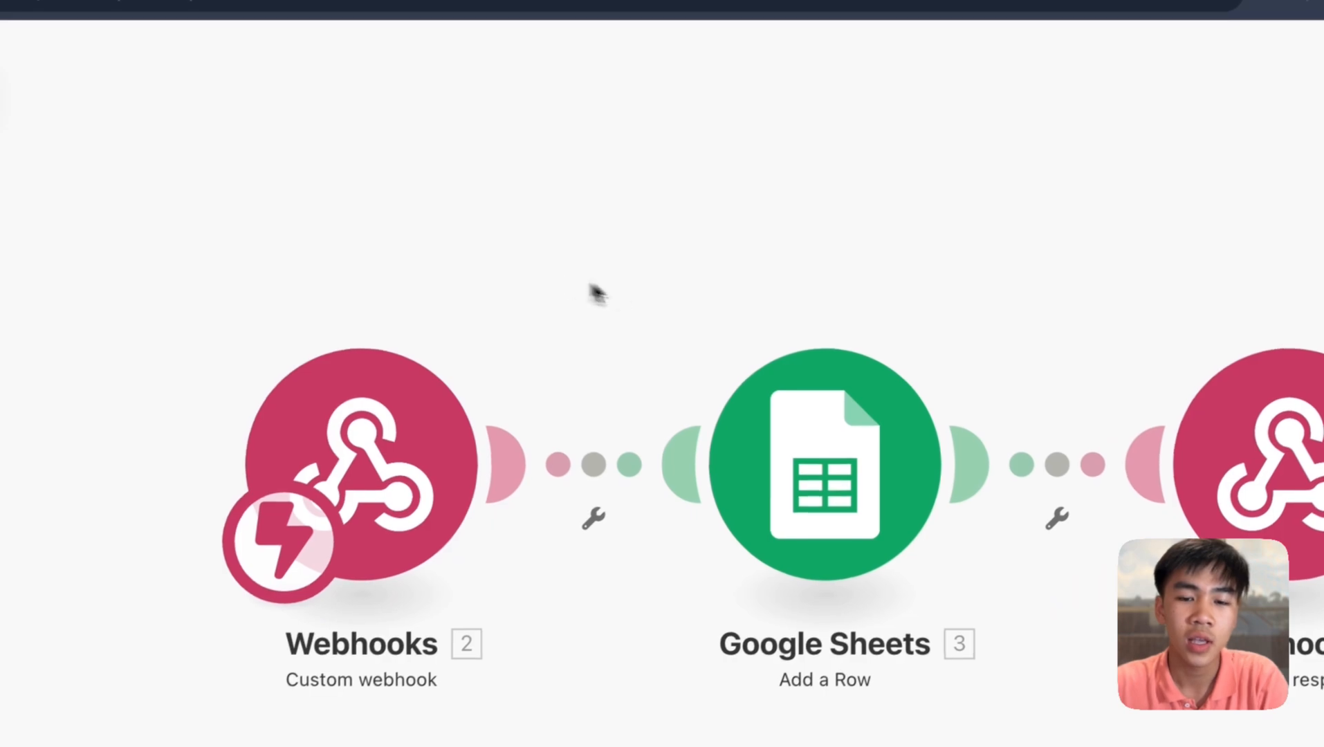
scroll(785, 368, "down", 5)
left_click(706, 325)
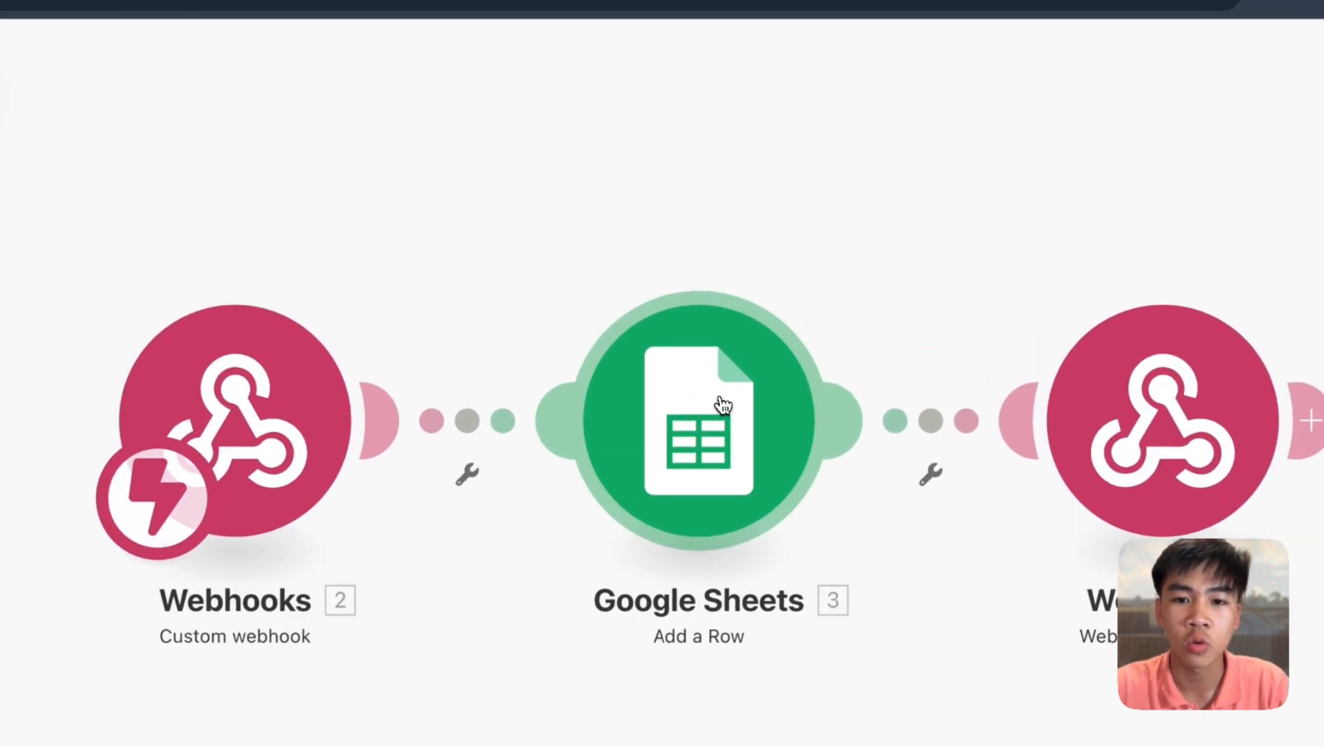
scroll(923, 370, "down", 5)
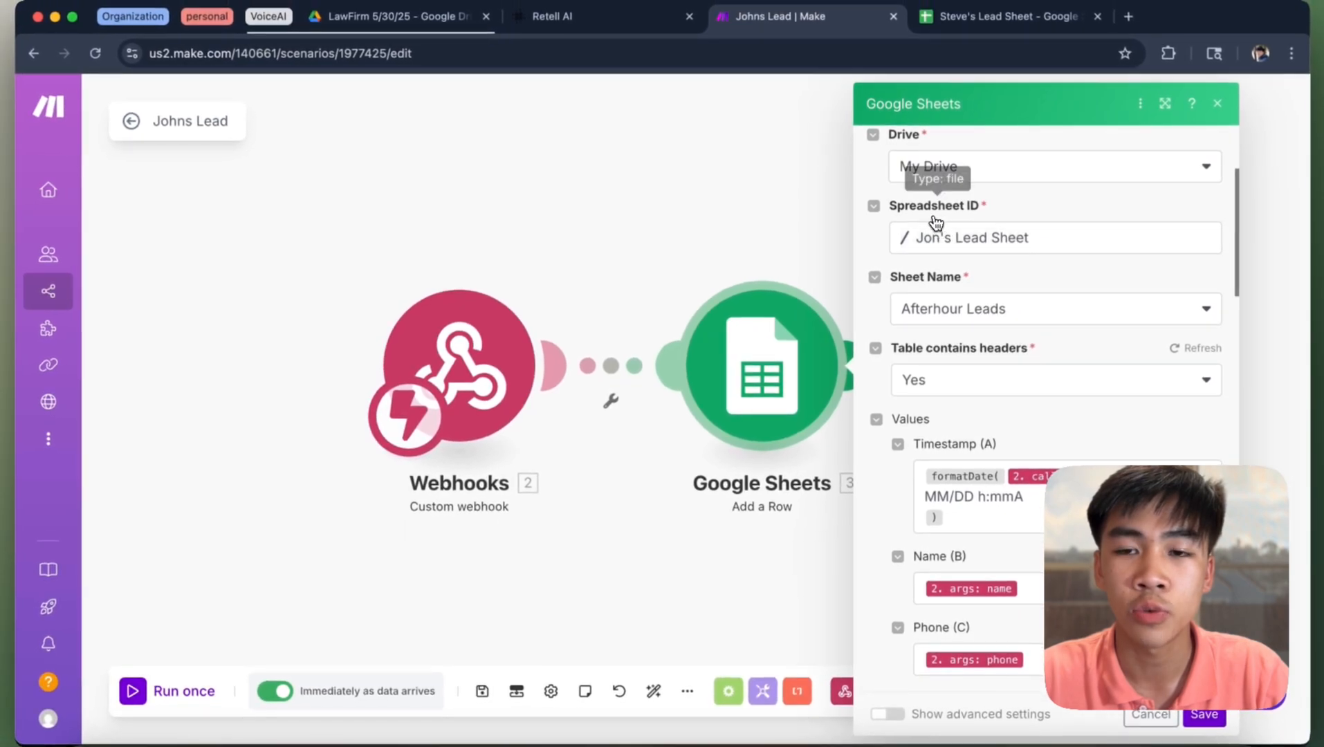
scroll(1020, 223, "down", 5)
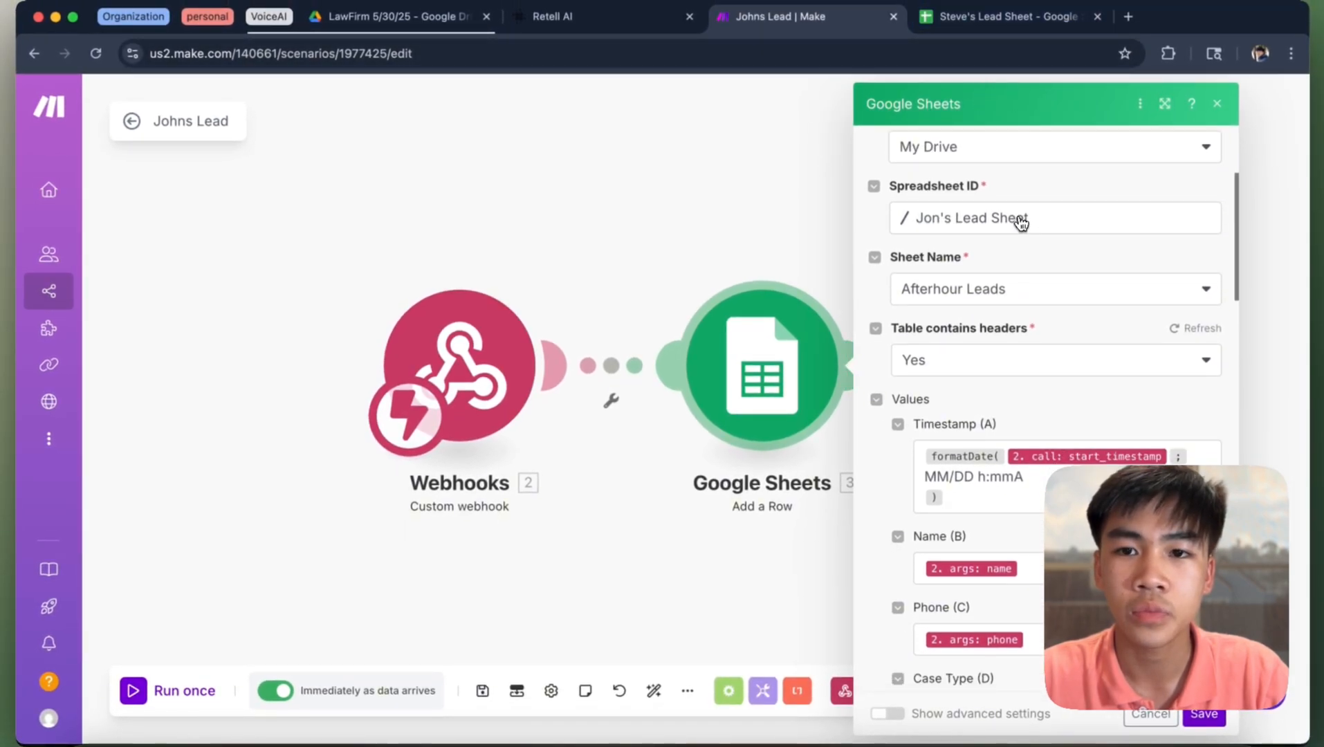
scroll(1021, 231, "down", 2)
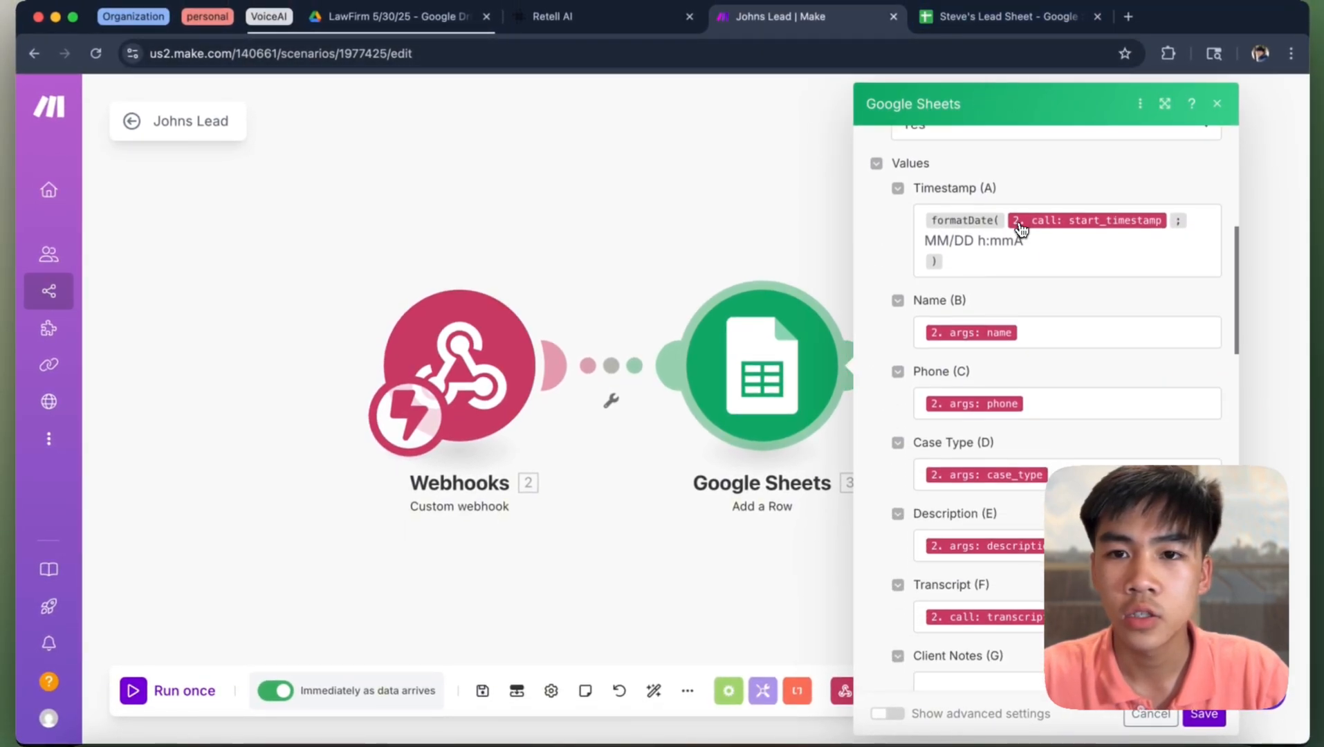
scroll(772, 263, "up", 1)
left_click_drag(769, 263, 669, 263)
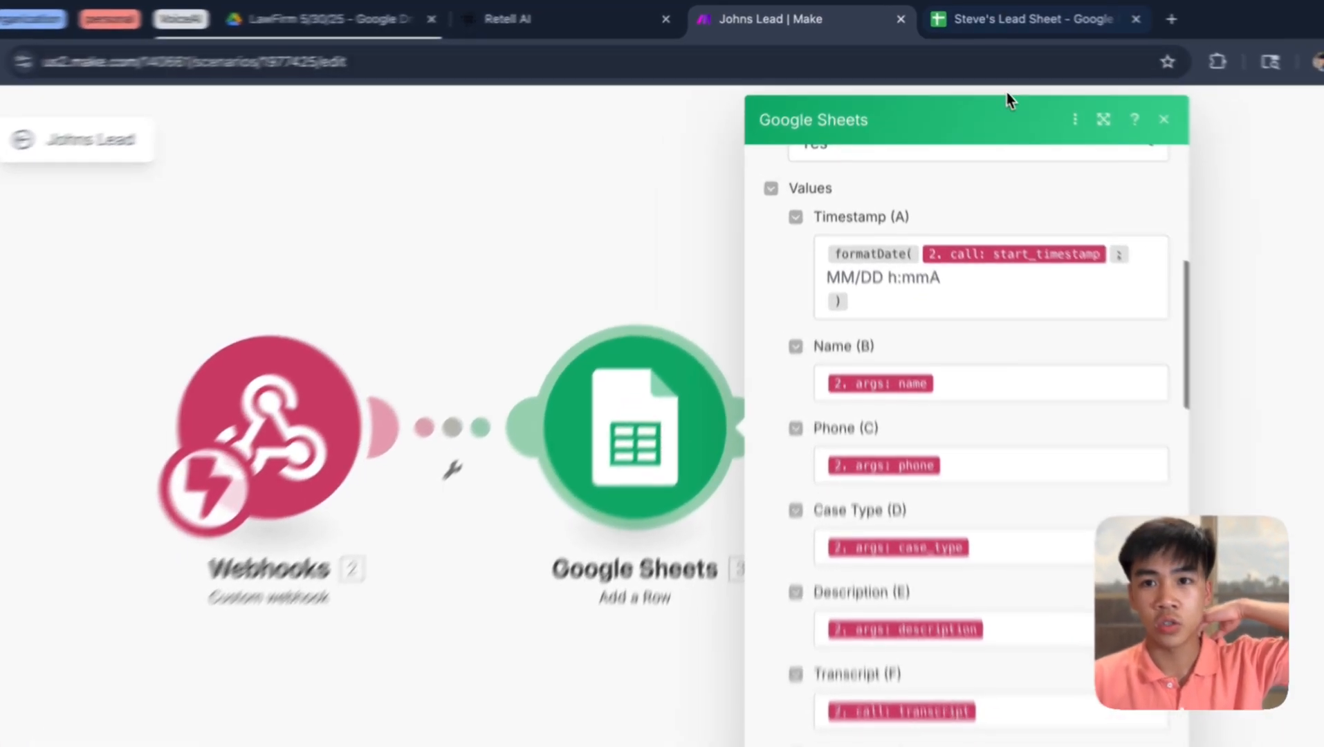
- Compare the mappings with Steve's Lead Sheet row 2, then return to the Retell AI agent
left_click(999, 16)
double_click(98, 256)
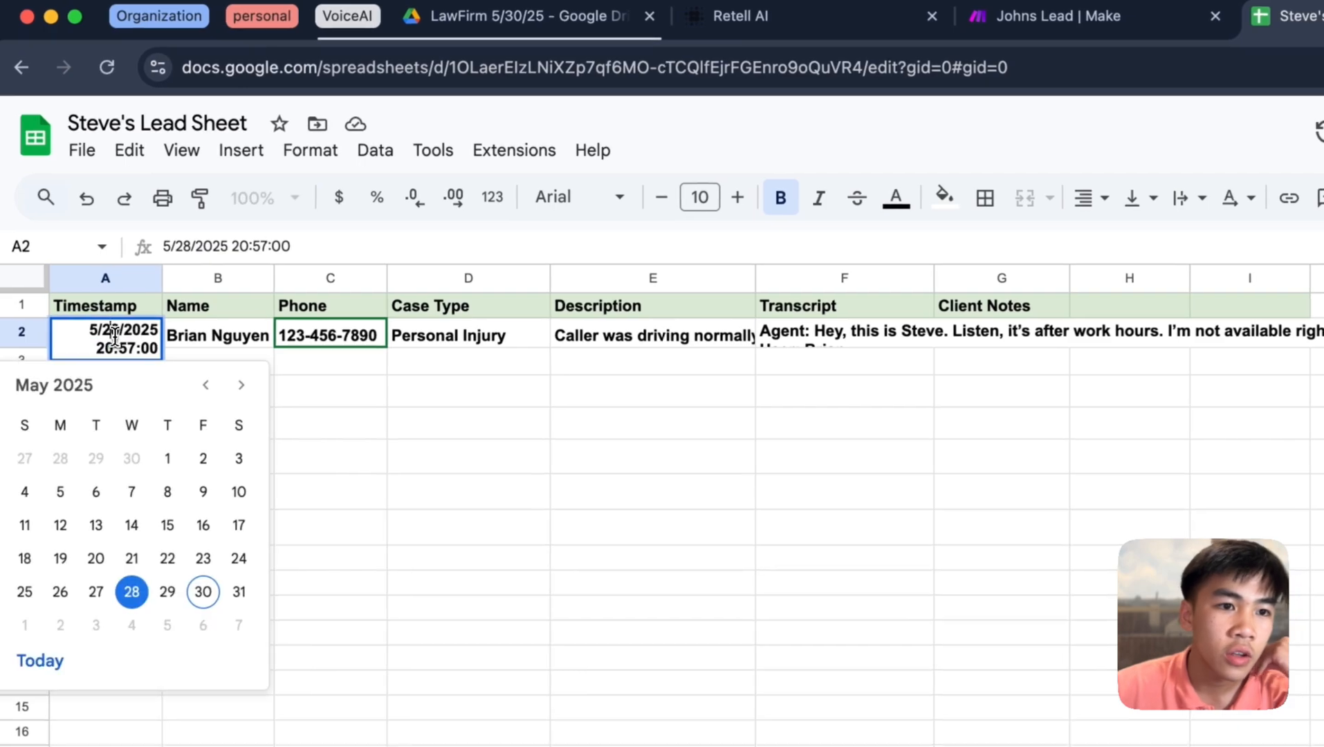
left_click(422, 434)
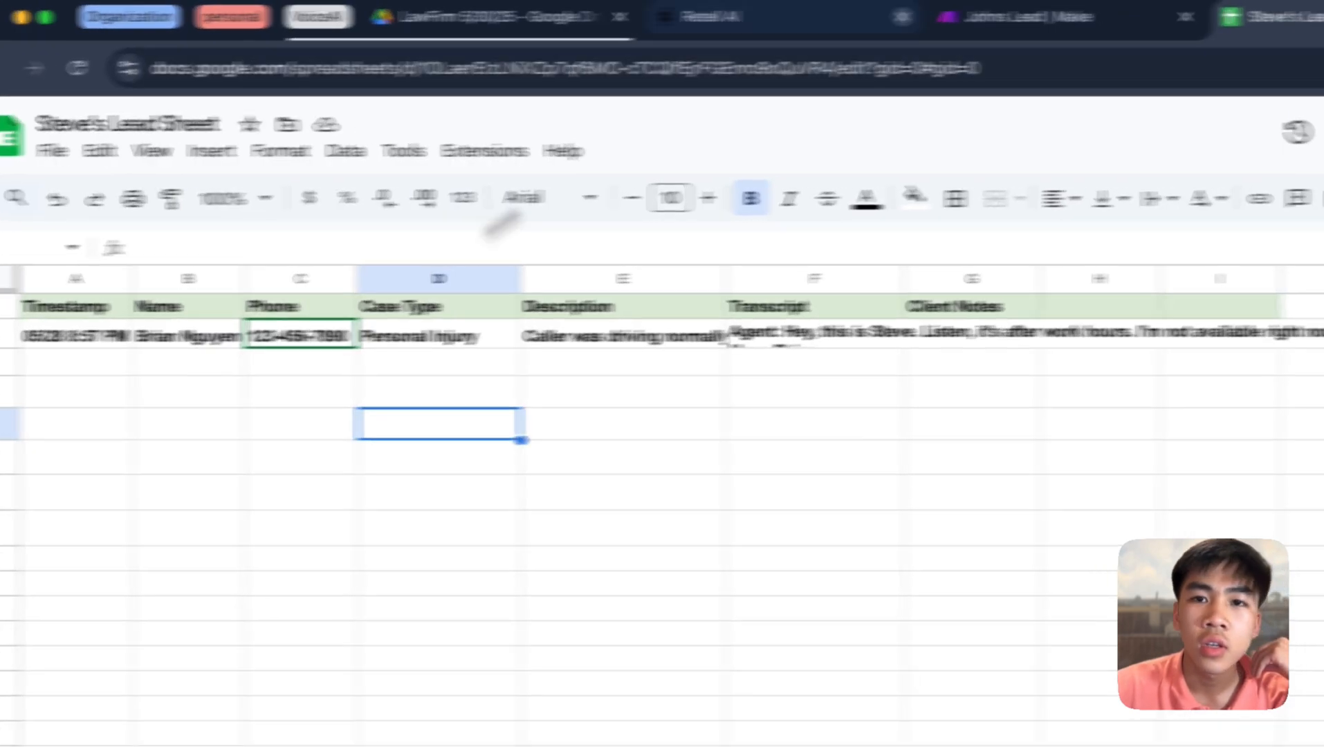
left_click(1034, 16)
scroll(1273, 294, "down", 3)
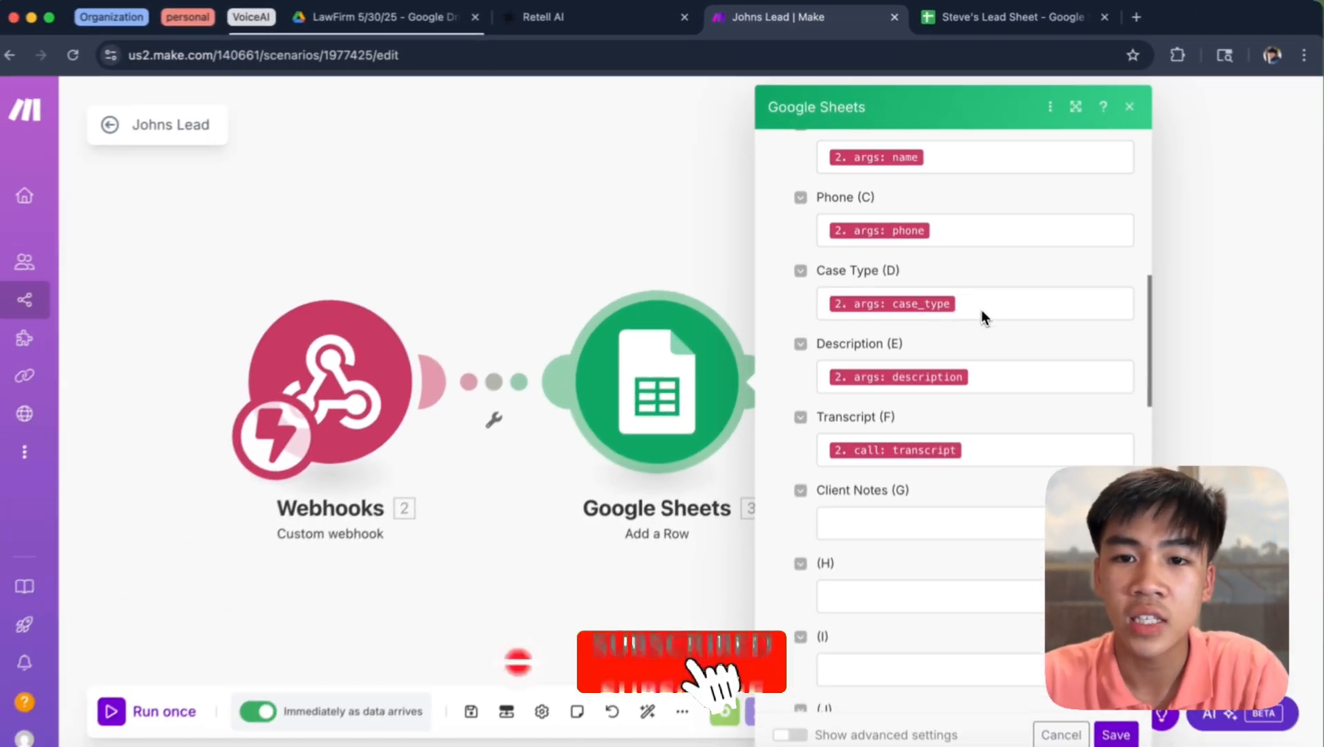
scroll(1003, 366, "down", 2)
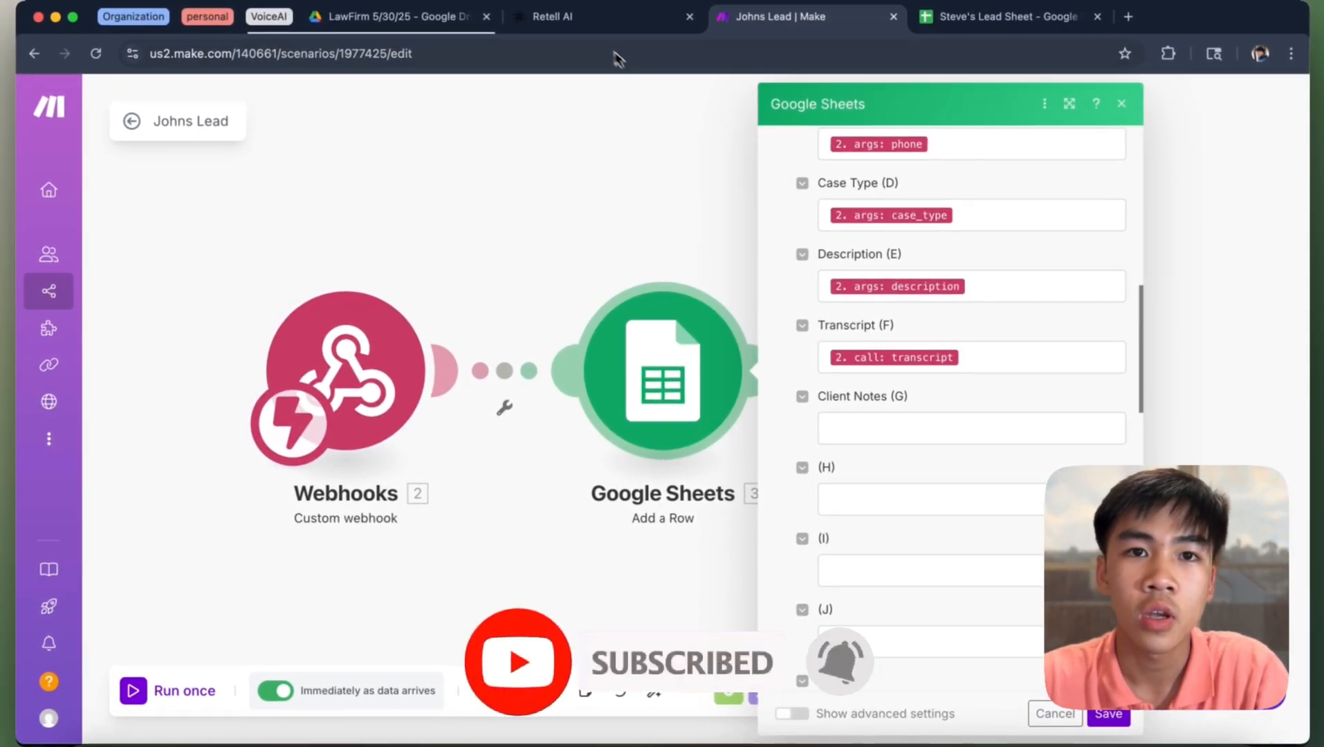
left_click(552, 16)
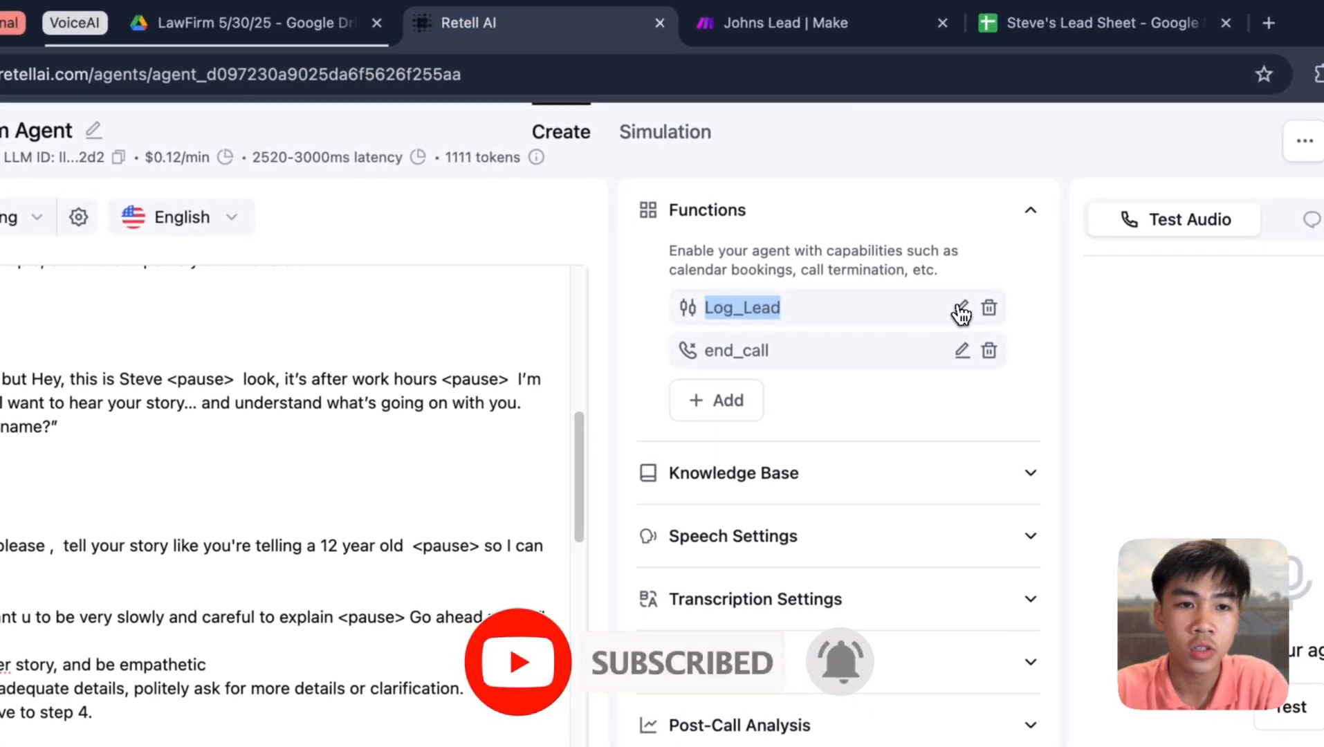
left_click(960, 305)
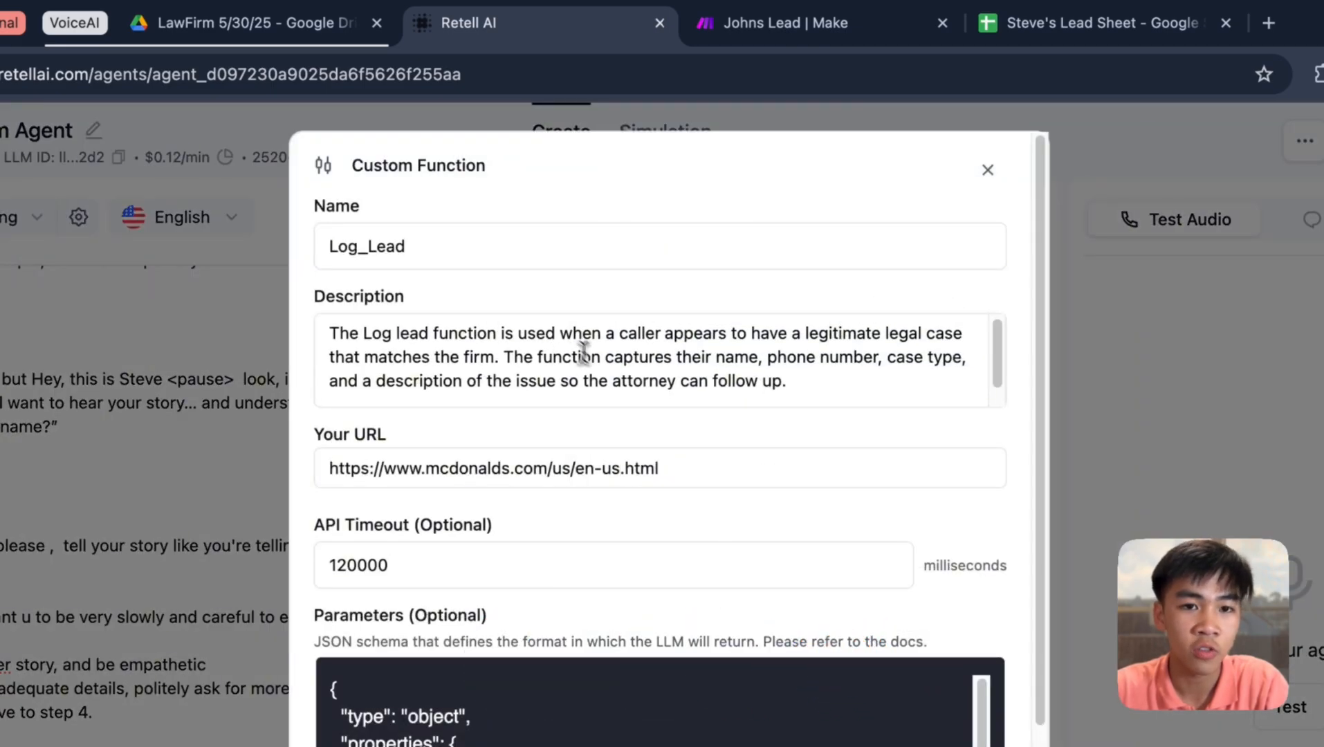
scroll(595, 415, "down", 5)
scroll(513, 488, "down", 1)
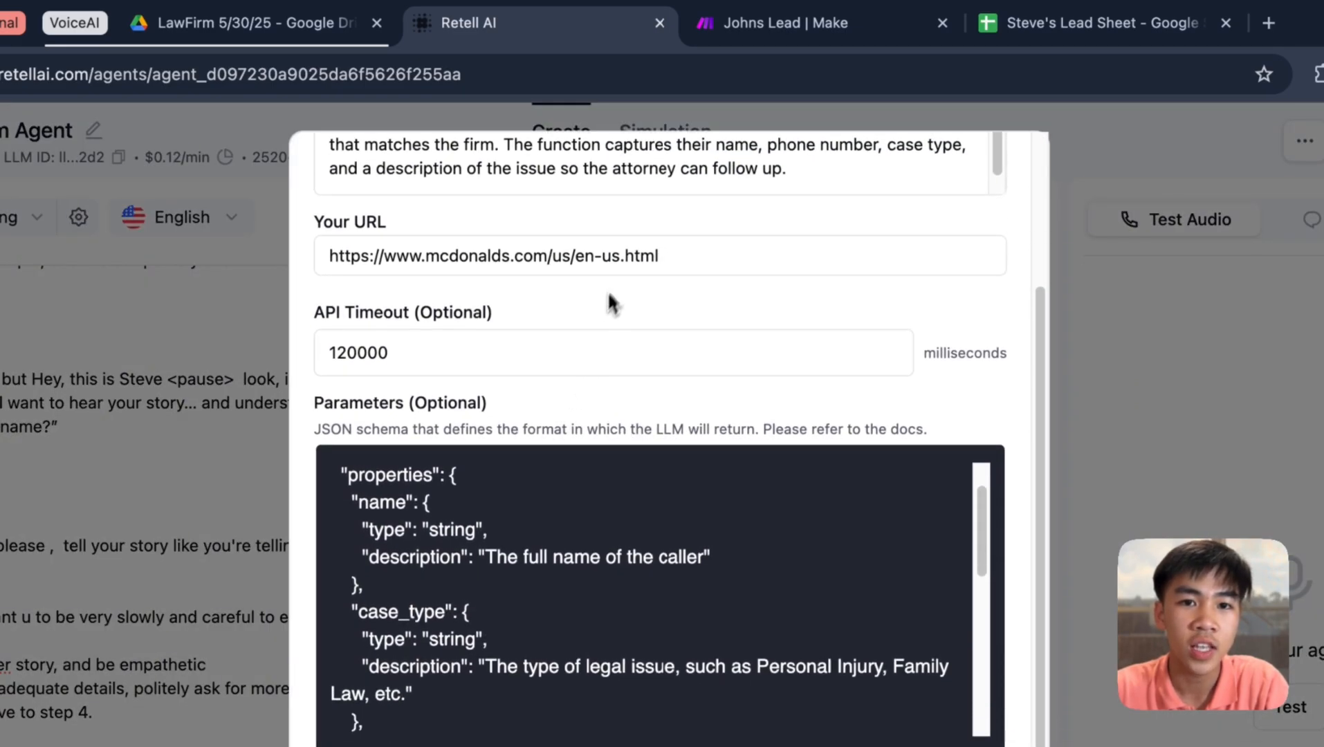
scroll(609, 290, "up", 3)
scroll(647, 377, "down", 3)
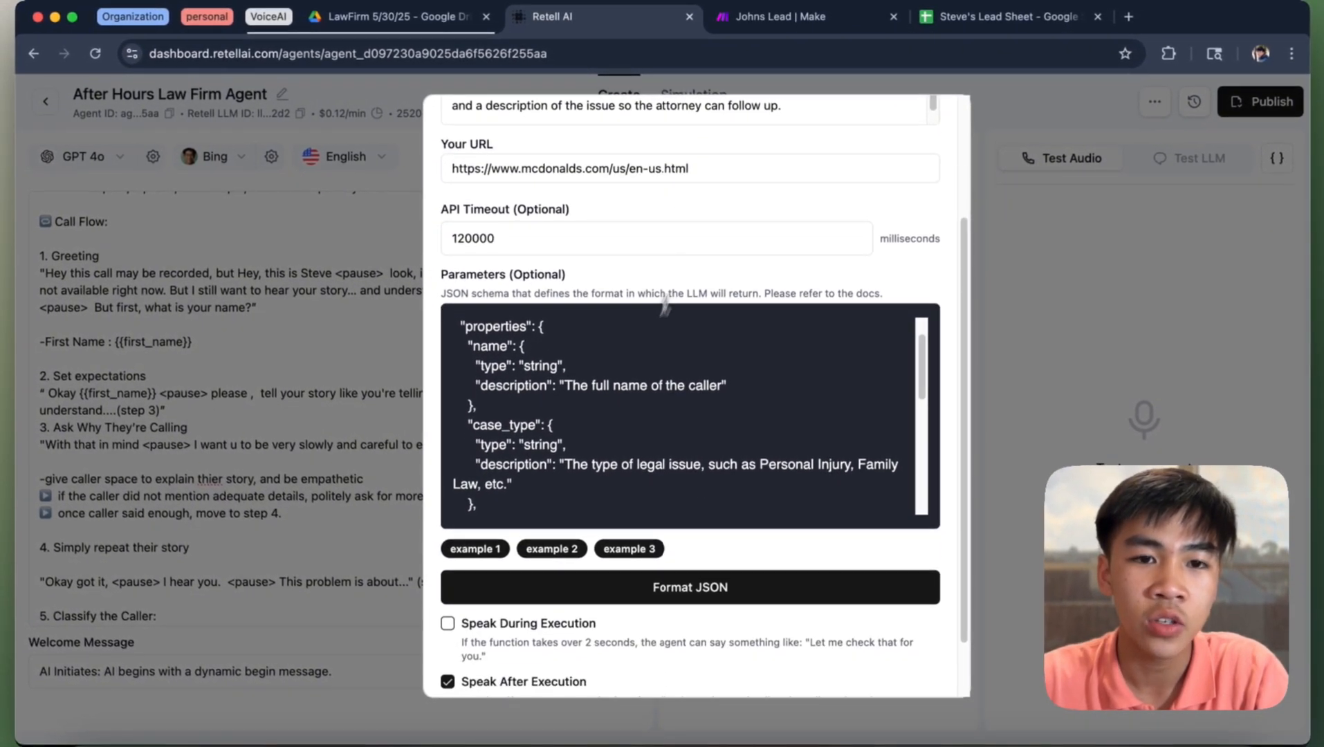
scroll(600, 393, "down", 2)
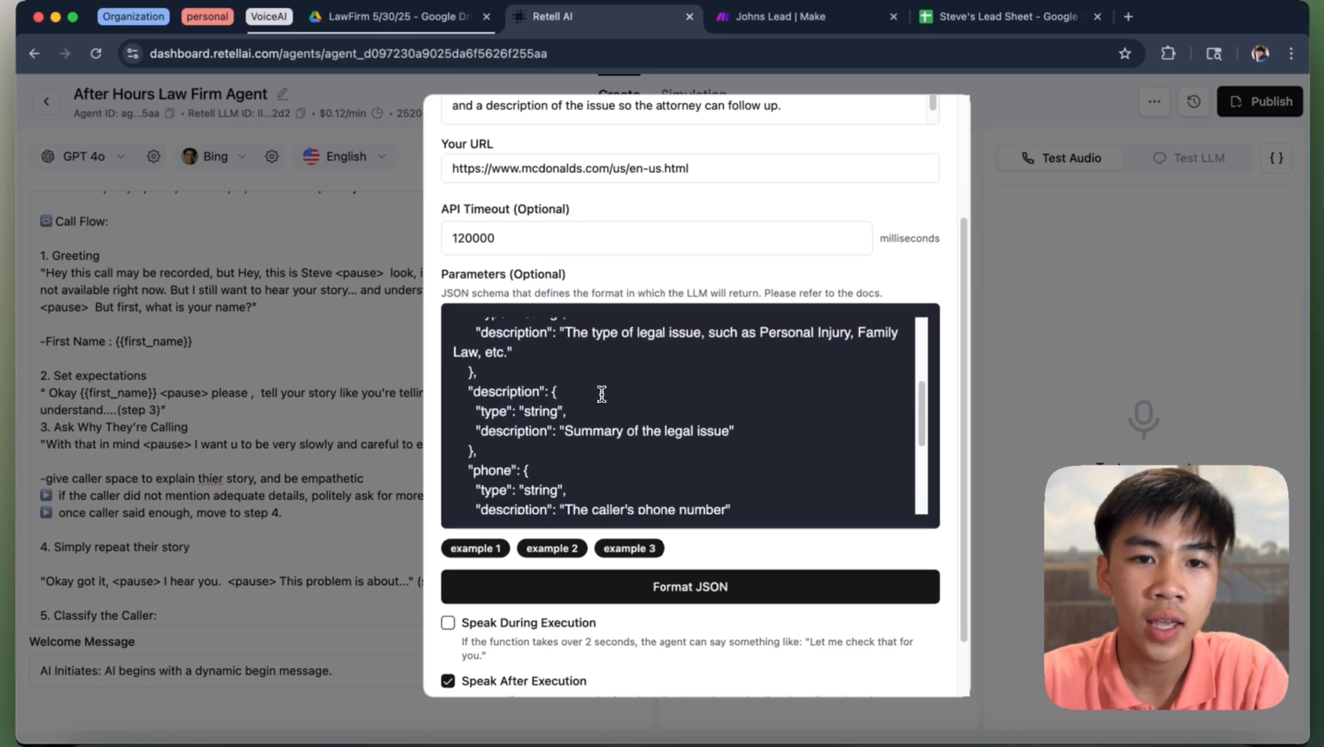
scroll(605, 395, "up", 3)
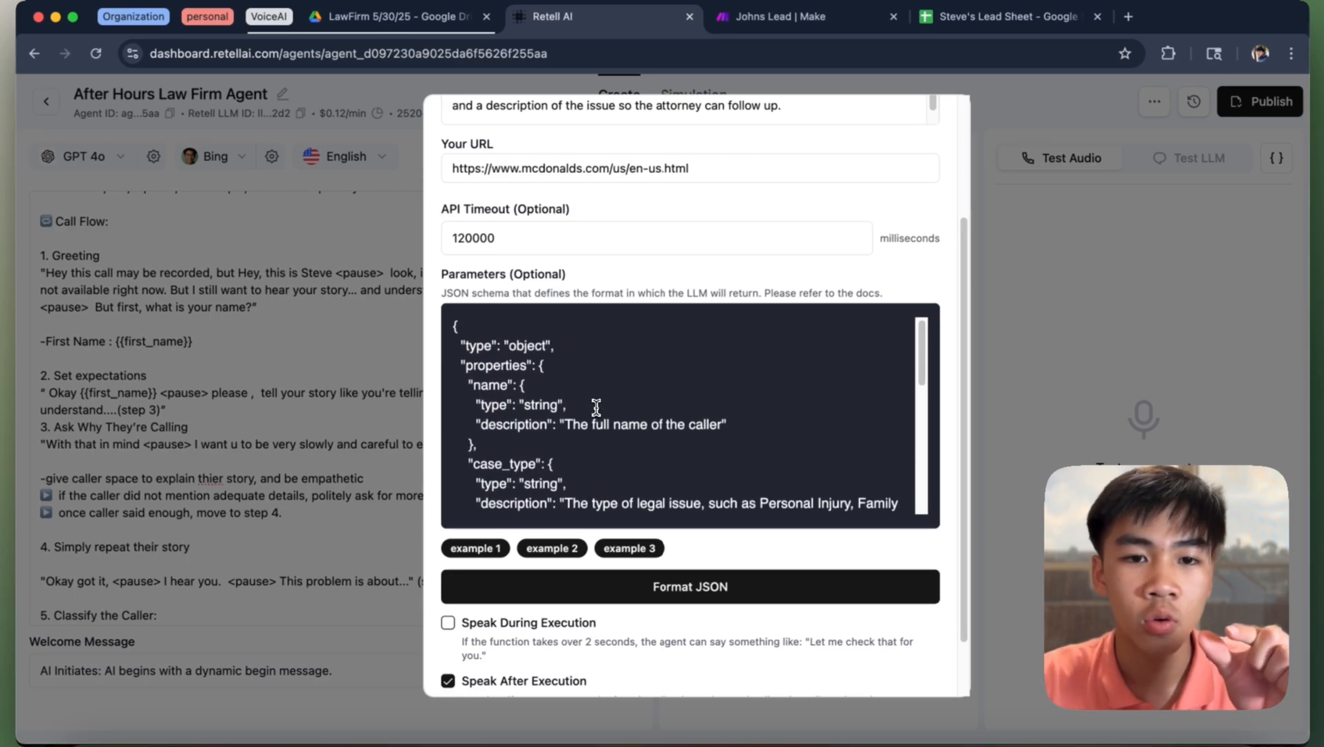
scroll(596, 407, "down", 2)
double_click(491, 339)
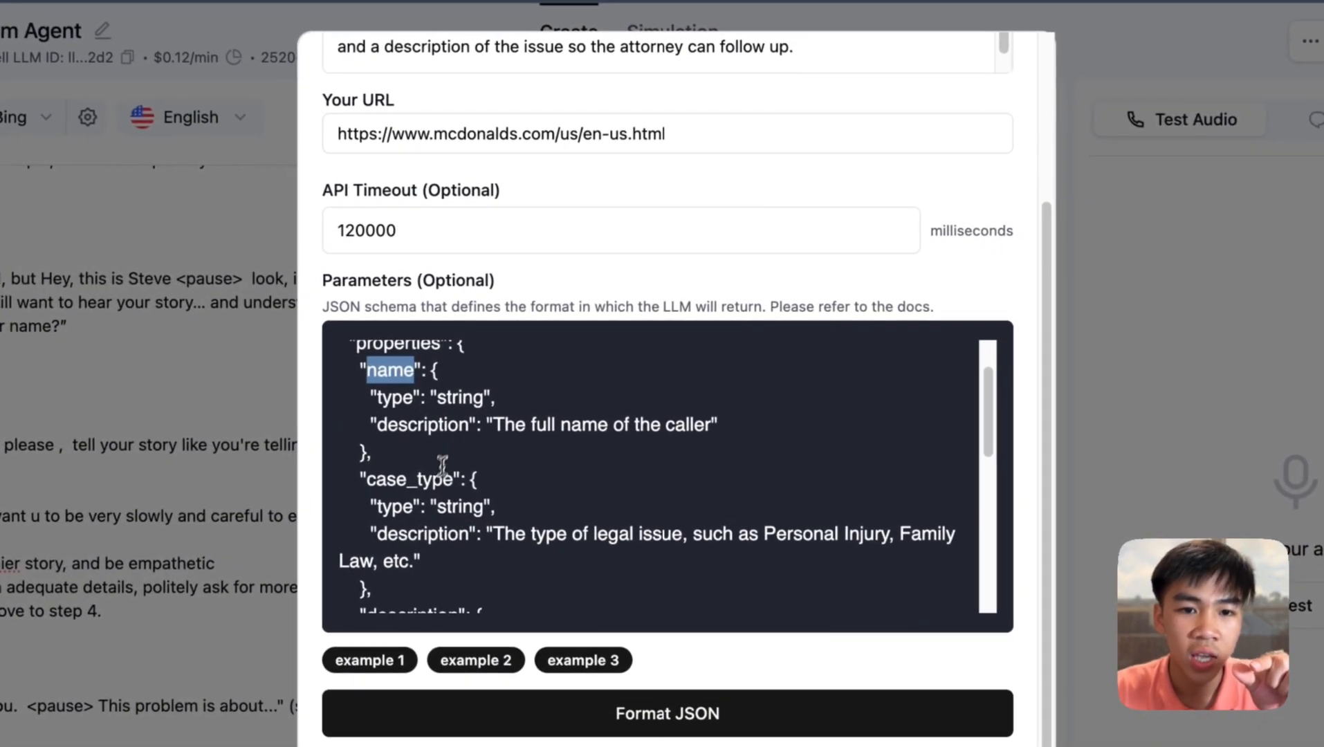
triple_click(442, 472)
scroll(445, 482, "down", 3)
scroll(450, 475, "down", 3)
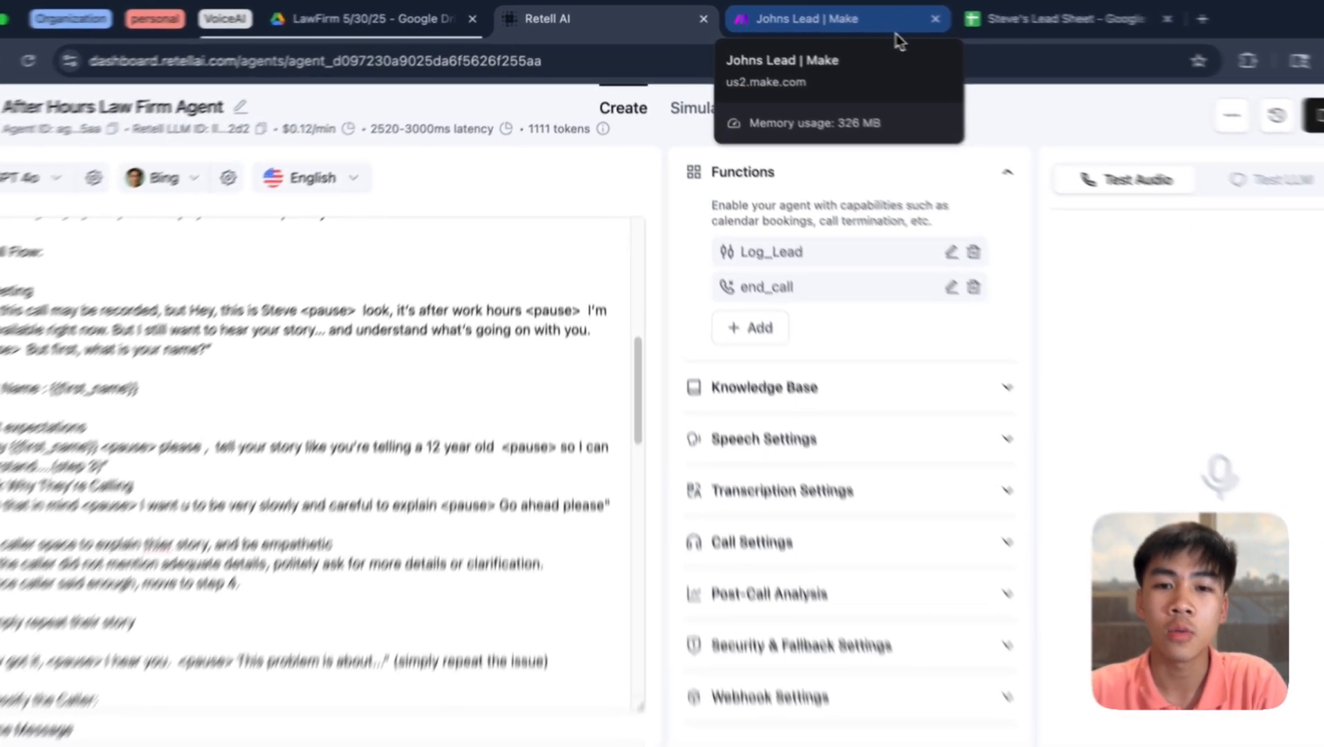
- Close the Sheets module panel and open the Johns PCA webhook-to-Sheets scenario
left_click(859, 27)
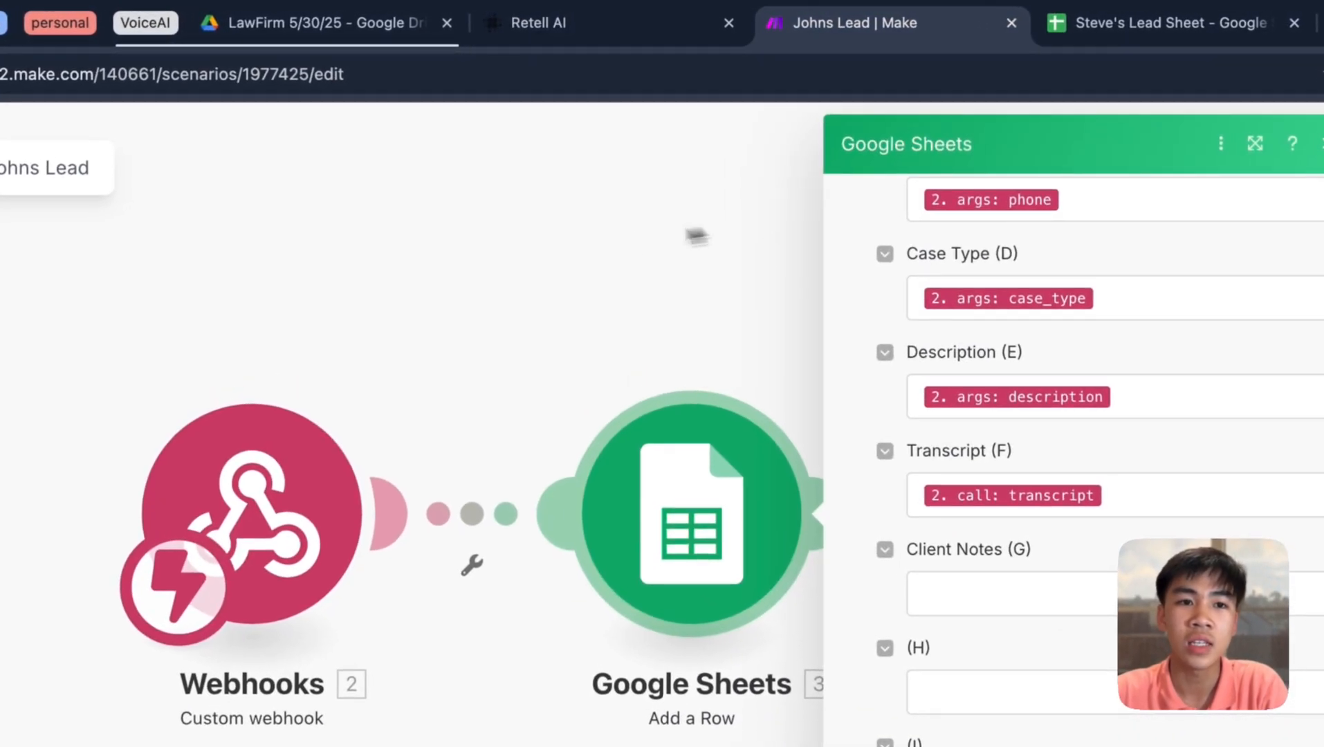
left_click(695, 234)
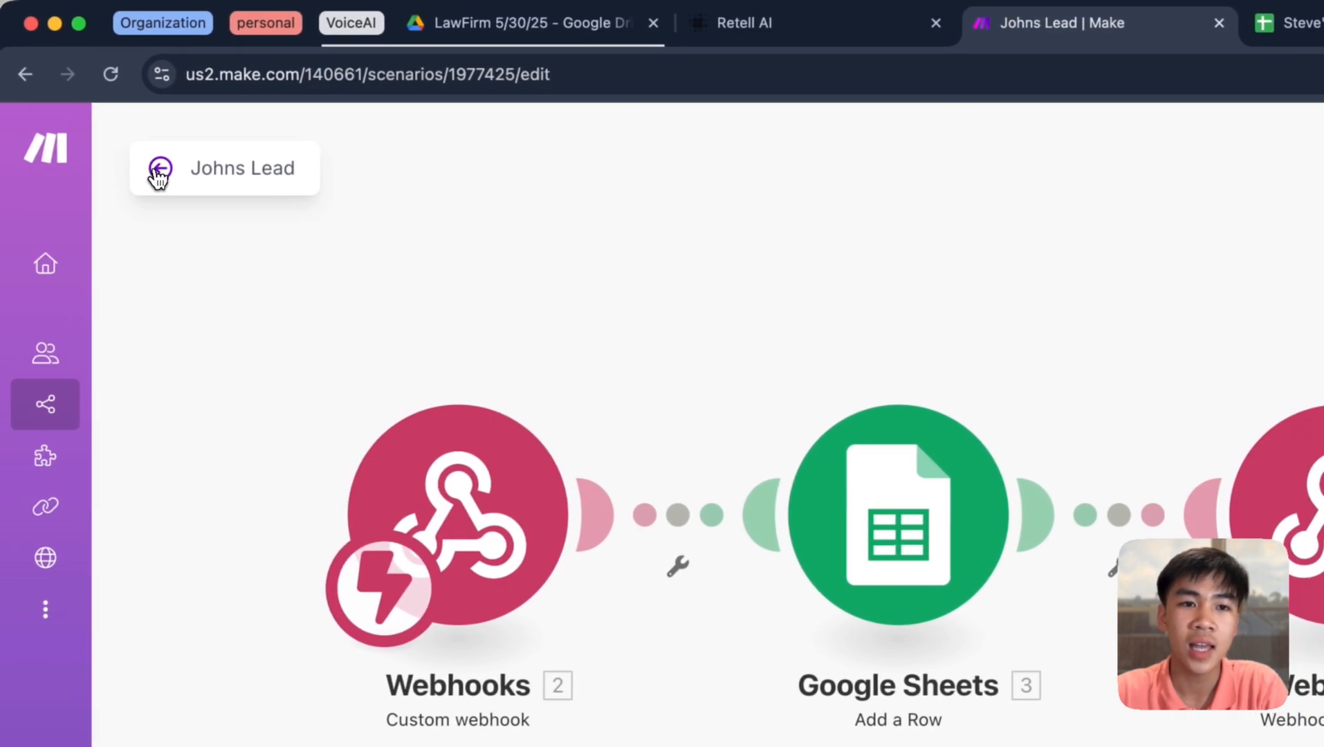
left_click(155, 165)
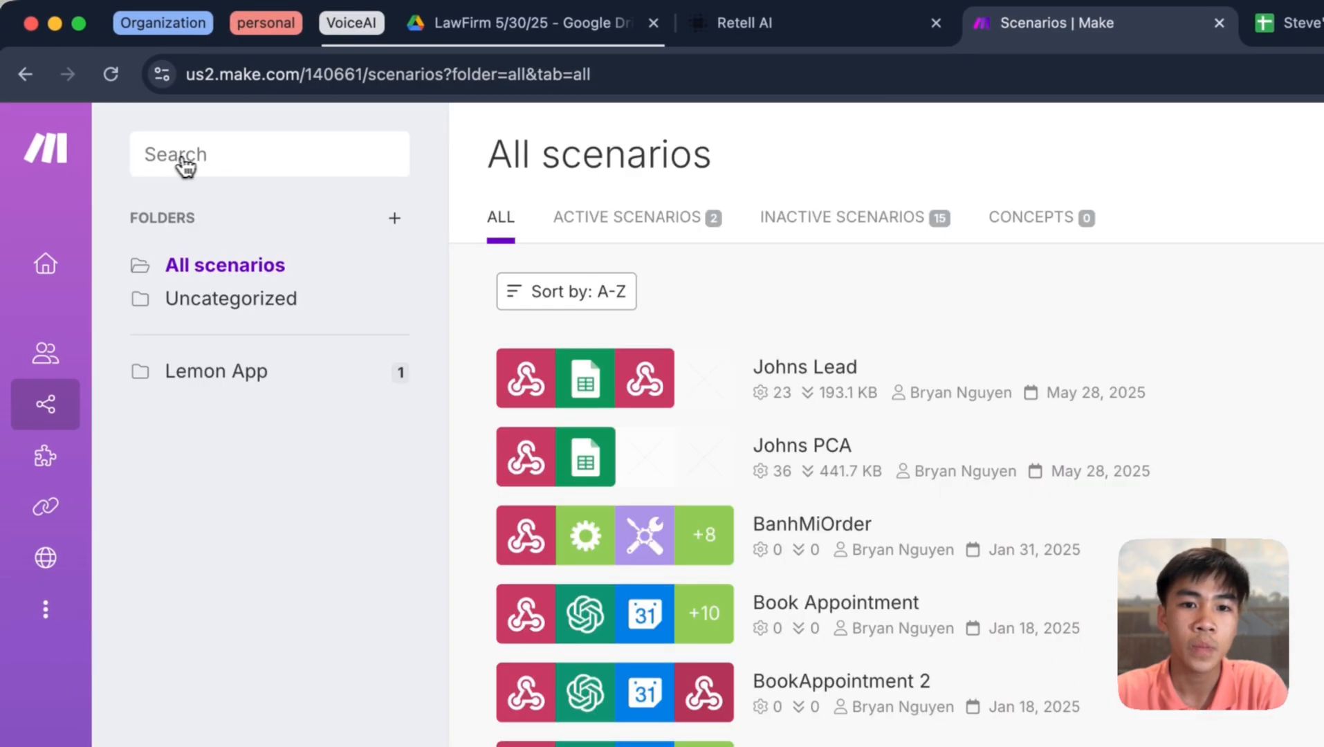
left_click(753, 437)
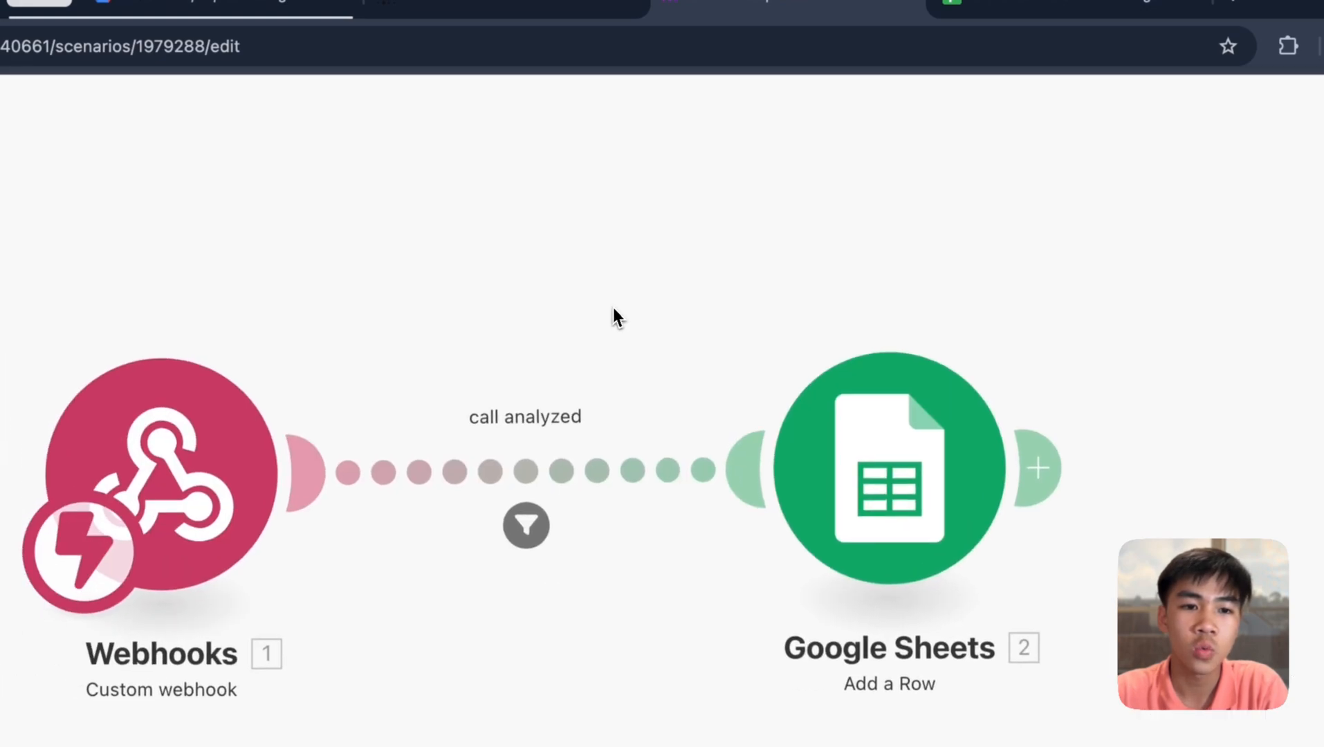
left_click_drag(617, 316, 844, 304)
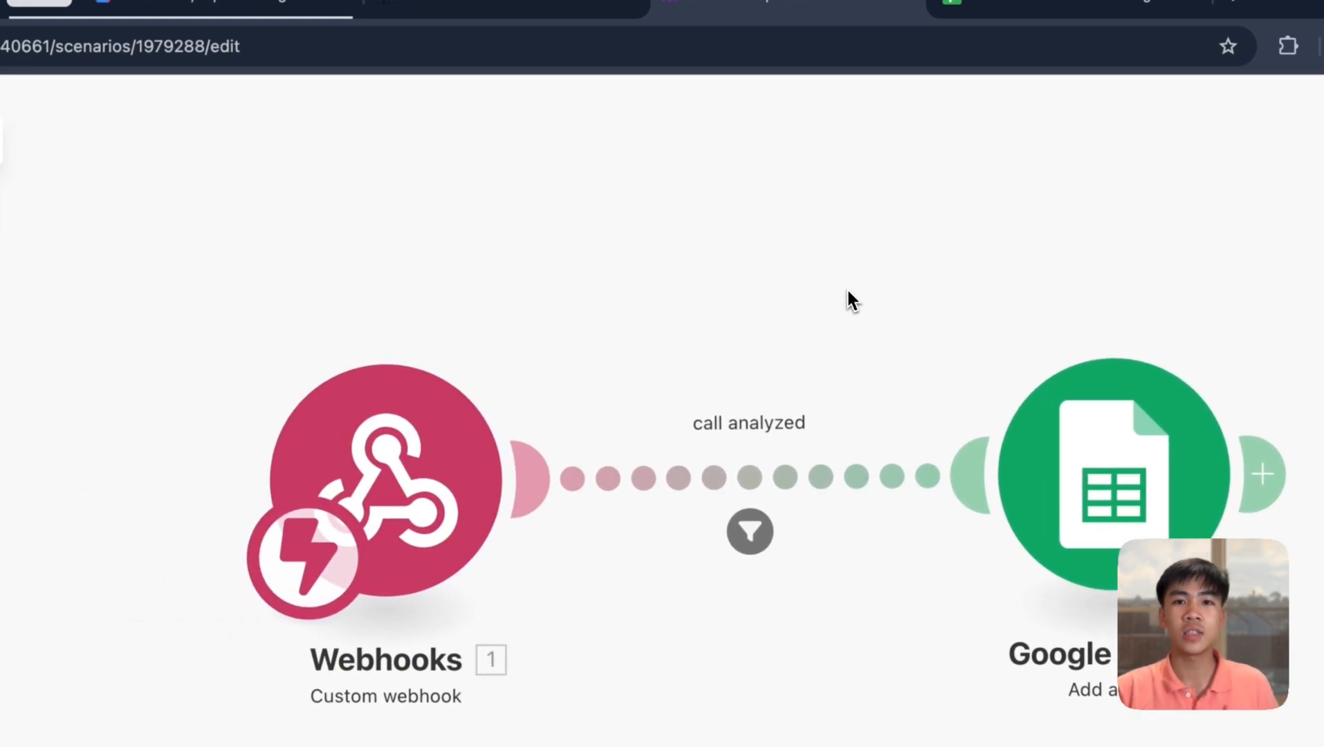
left_click(1079, 7)
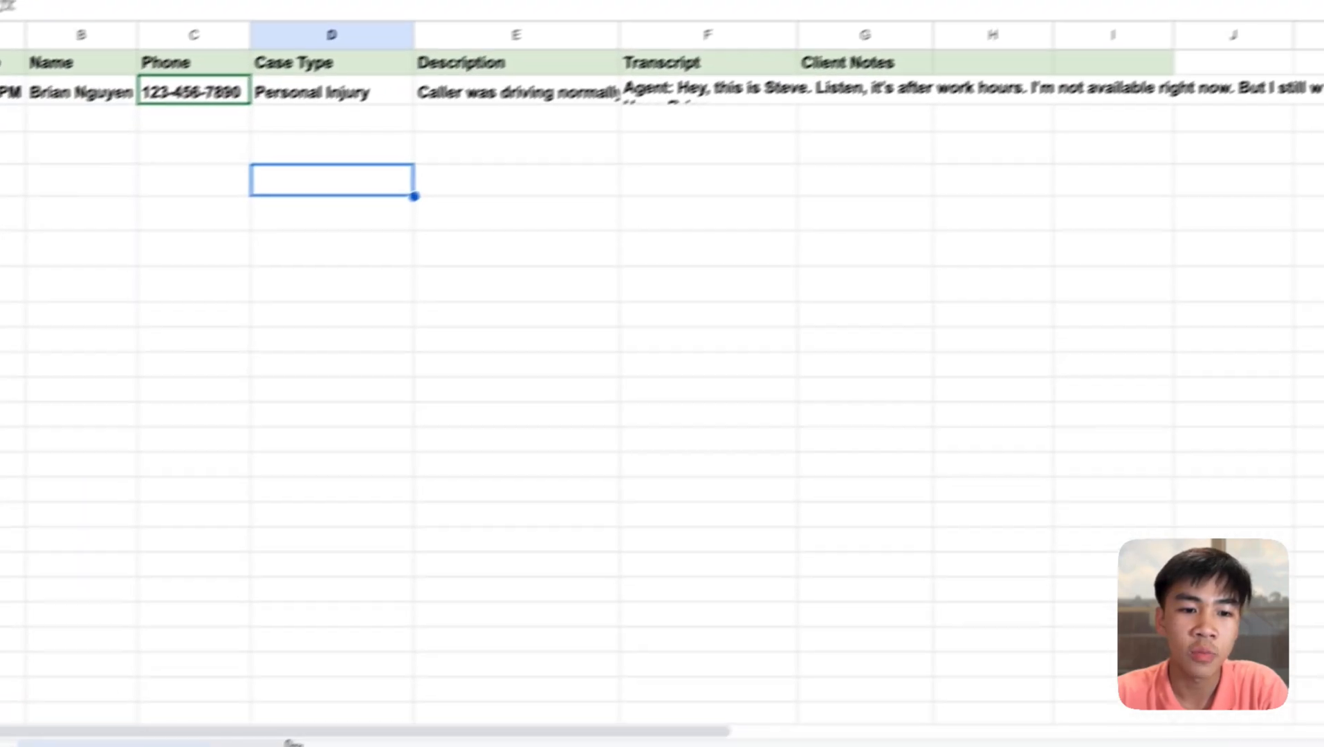
- Inspect the PCA sheet's call row: recording G2, recommendation H2, Pass grade D2, summary E2
left_click(293, 742)
left_click(711, 255)
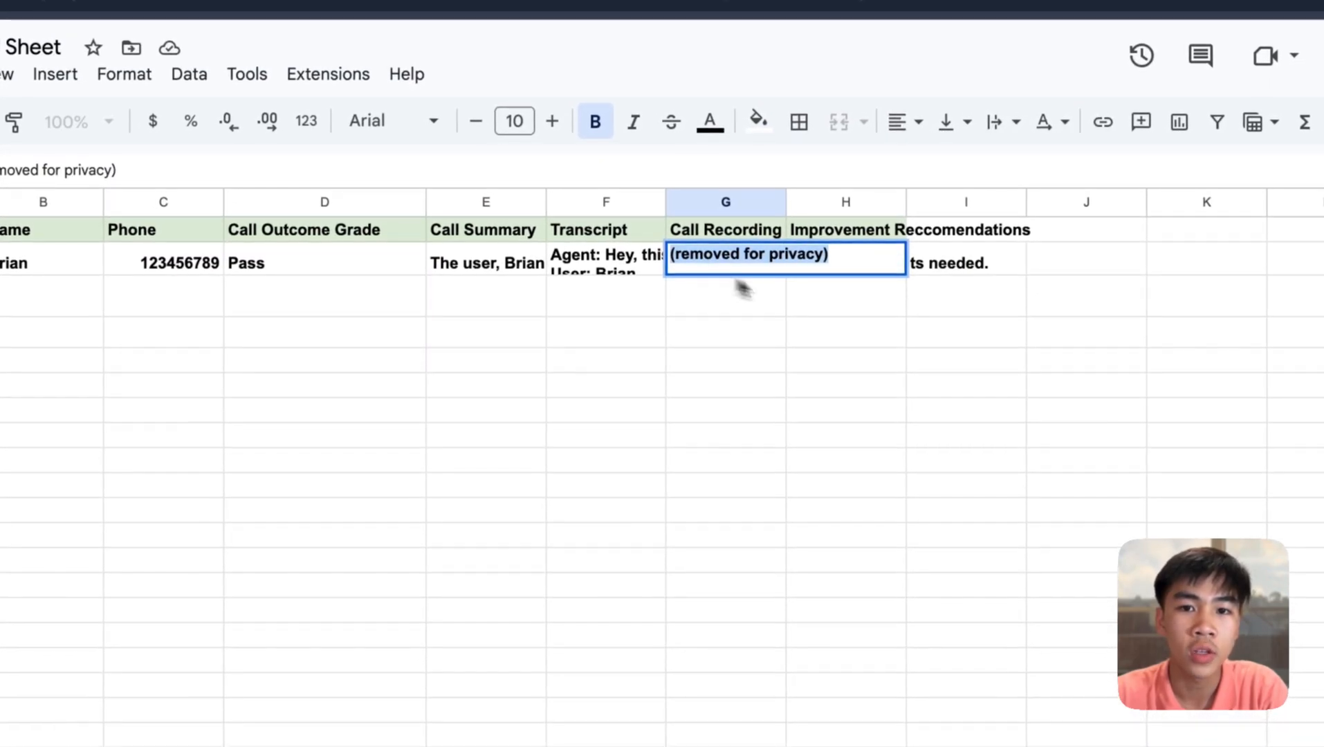
left_click(854, 266)
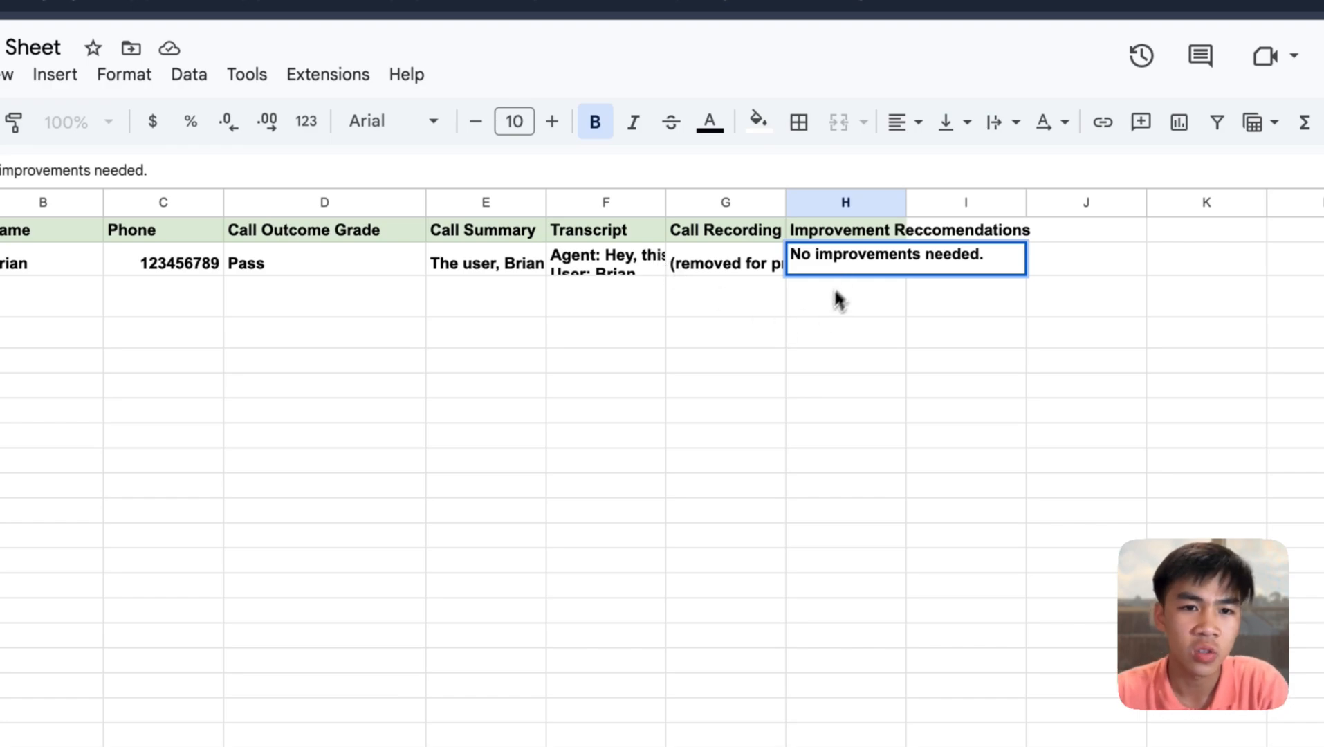
double_click(317, 262)
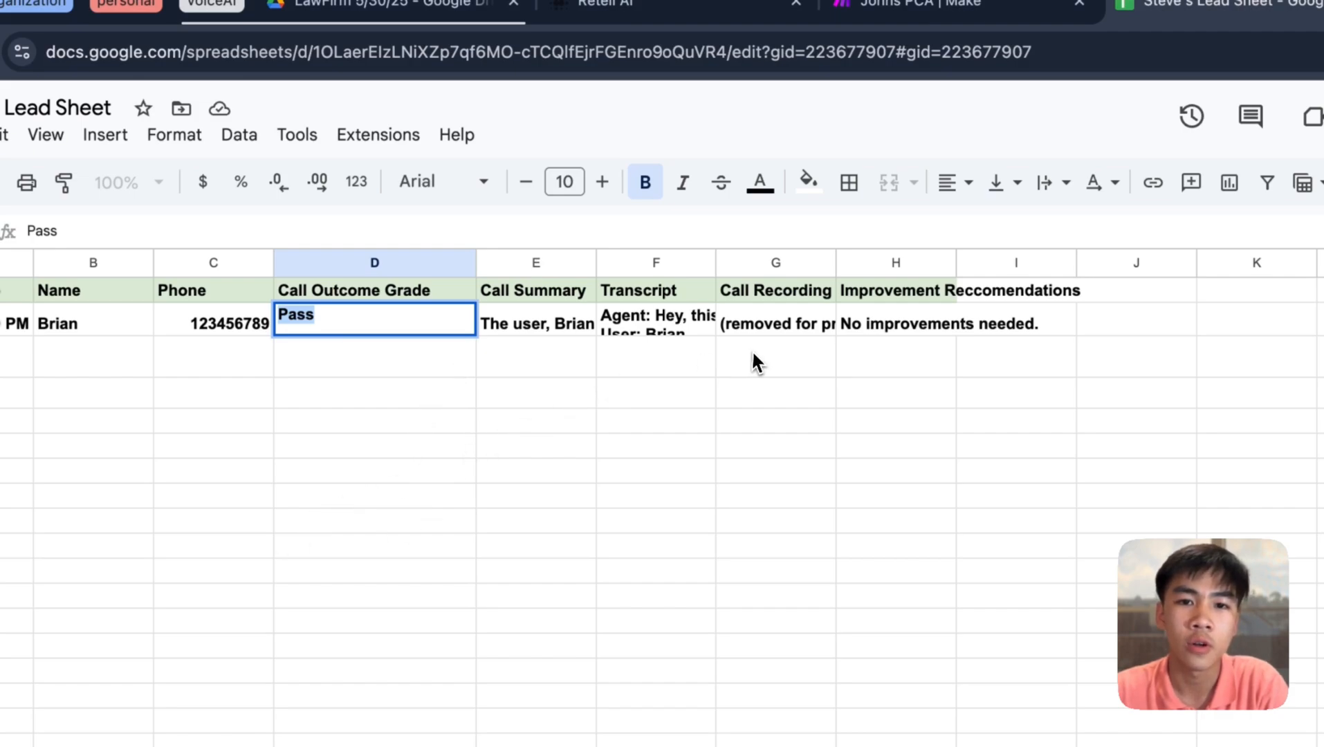
left_click(526, 325)
double_click(519, 322)
left_click(543, 374)
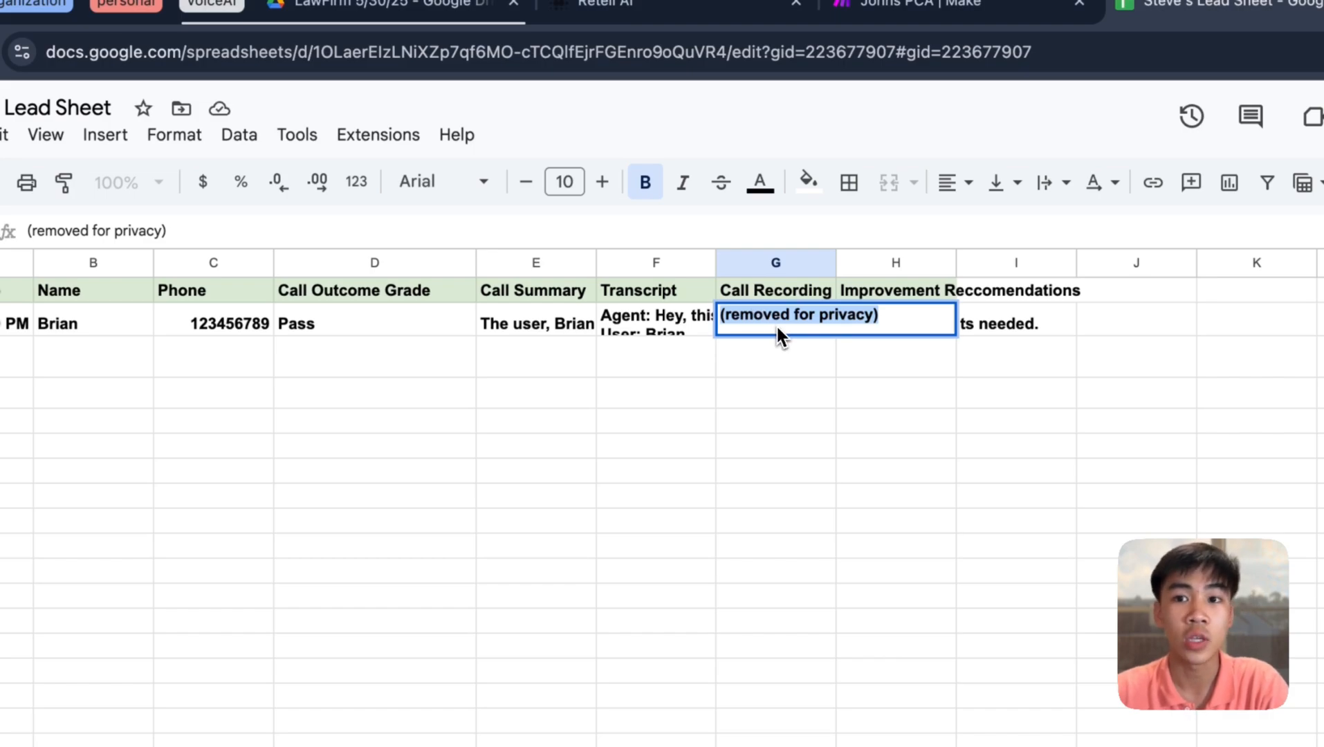
left_click(930, 1)
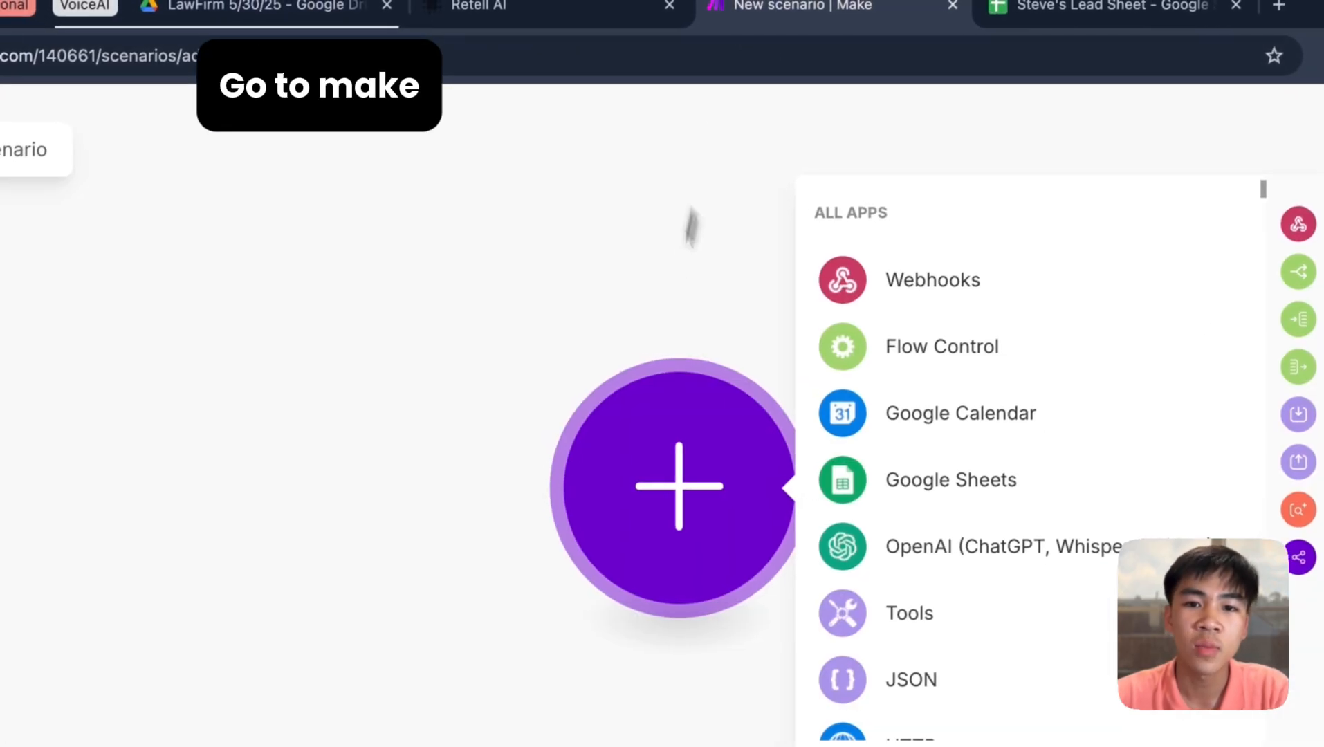
- Import blueprint.json from Downloads through Import blueprint and save the new scenario
left_click(657, 717)
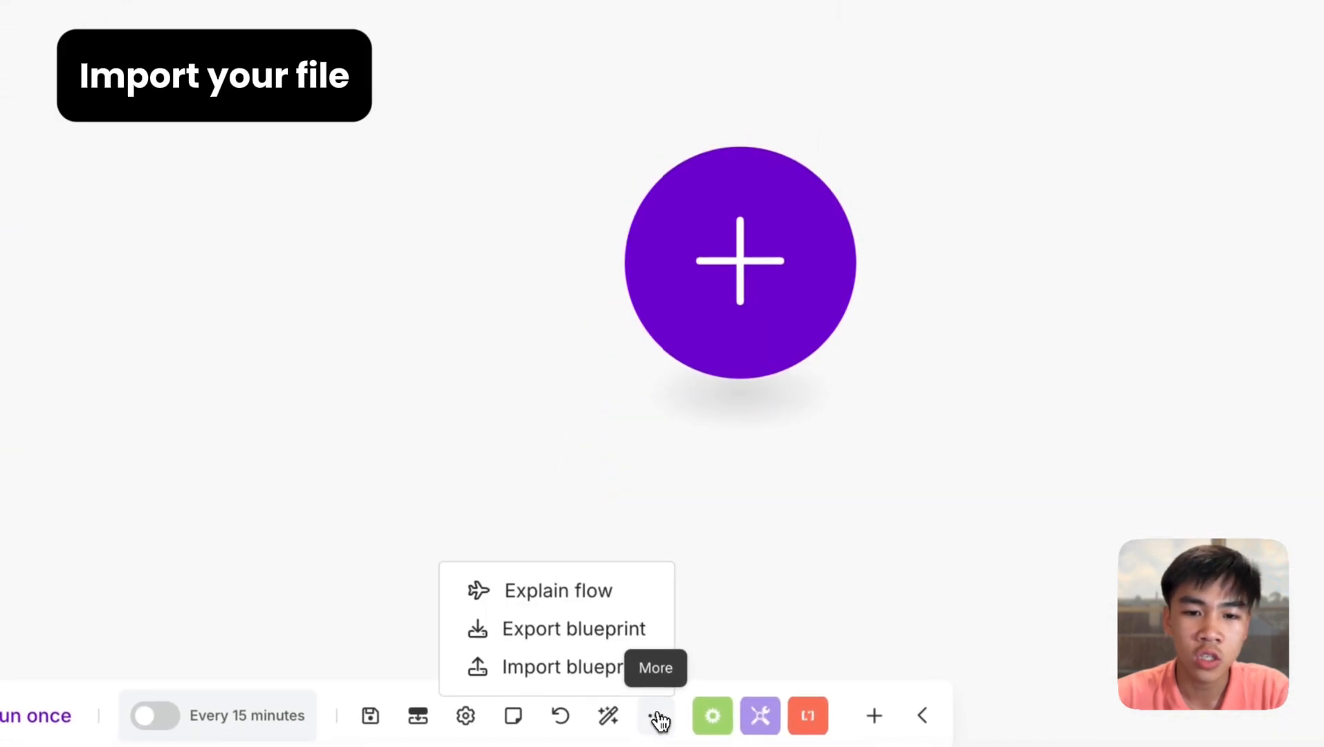
left_click(641, 677)
left_click(554, 339)
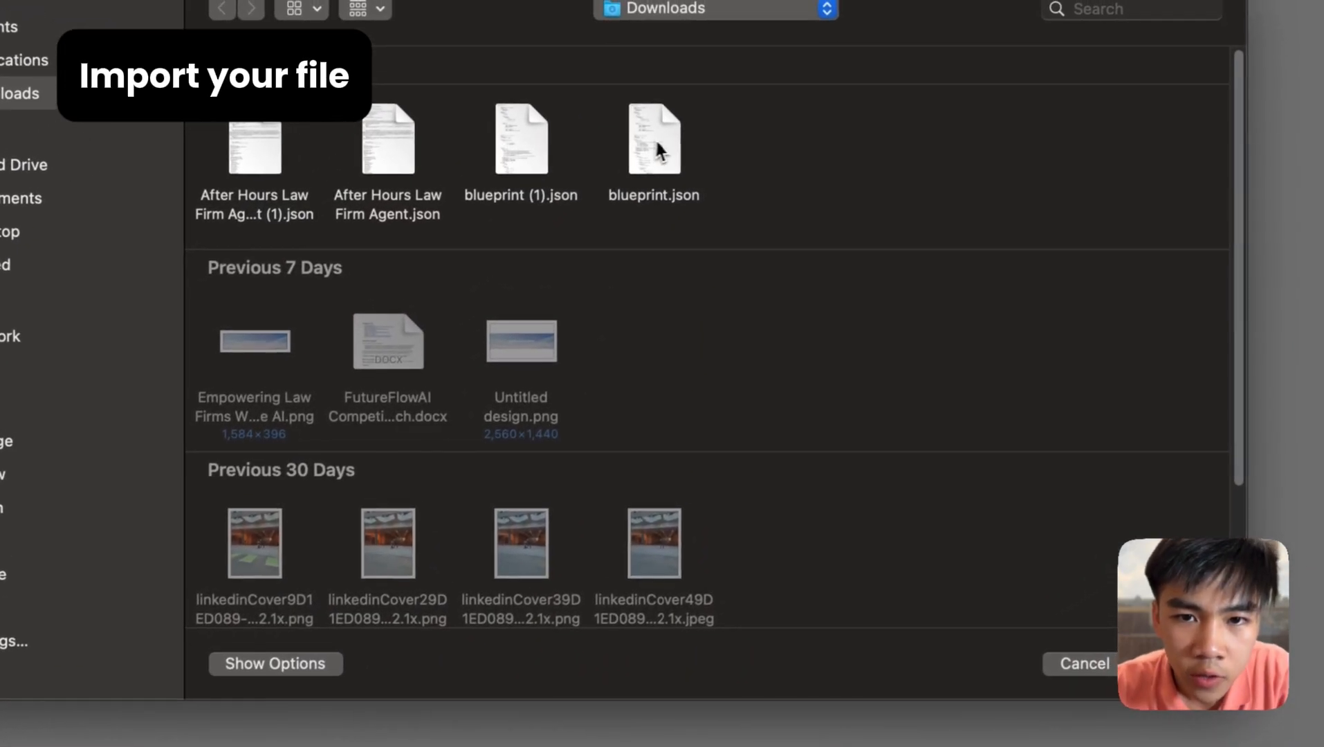
left_click(768, 89)
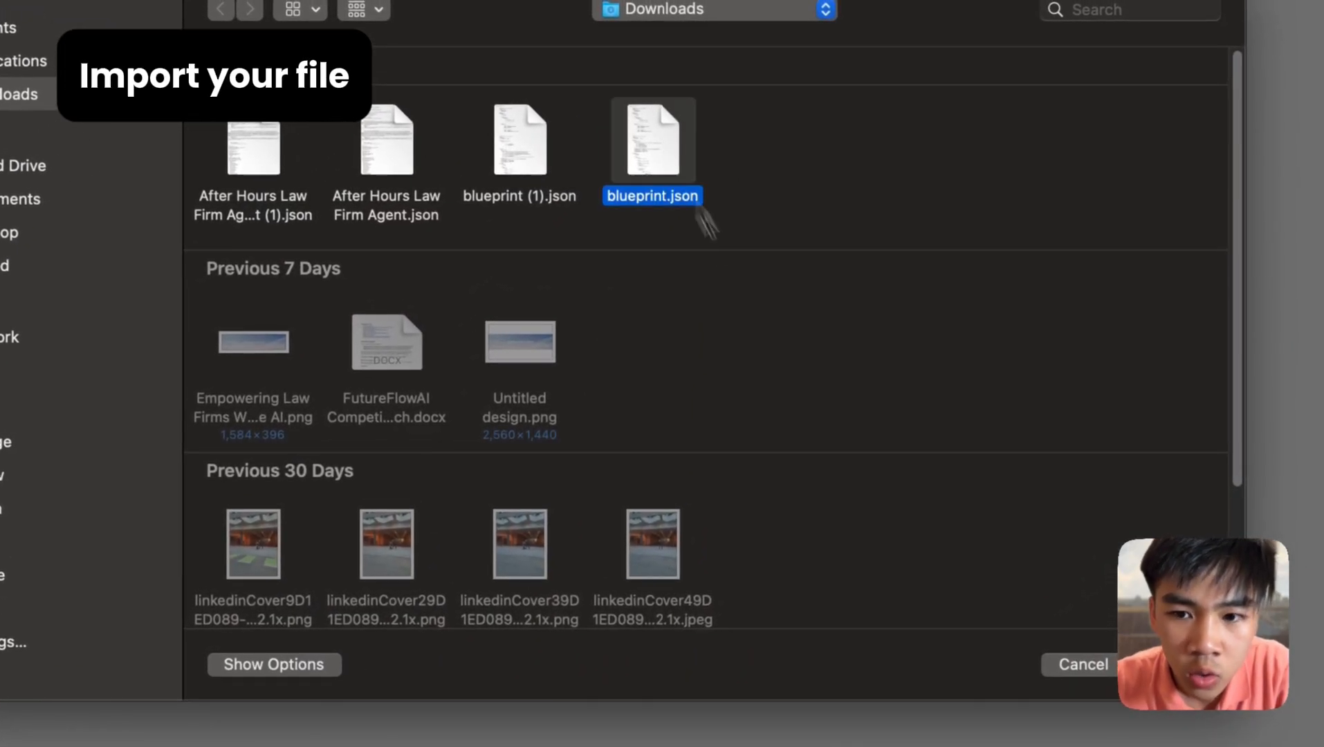
left_click(1054, 663)
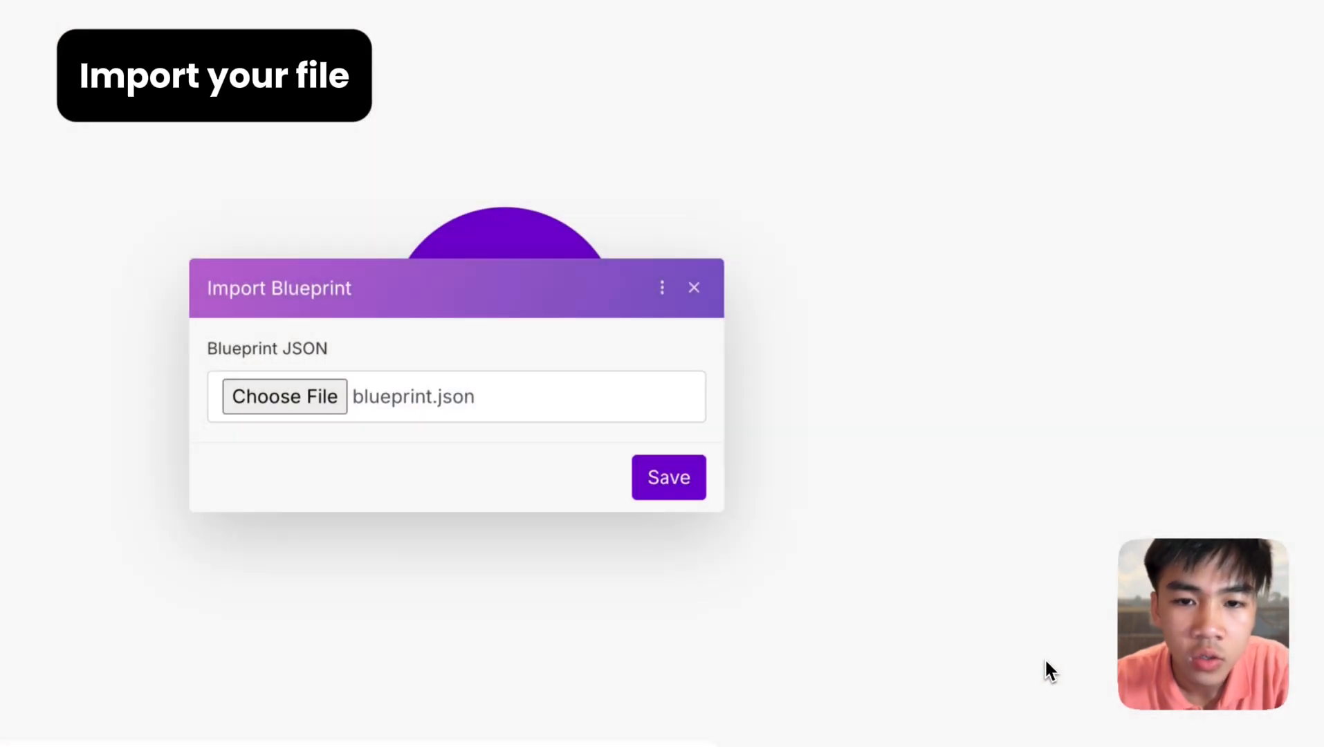
left_click(668, 477)
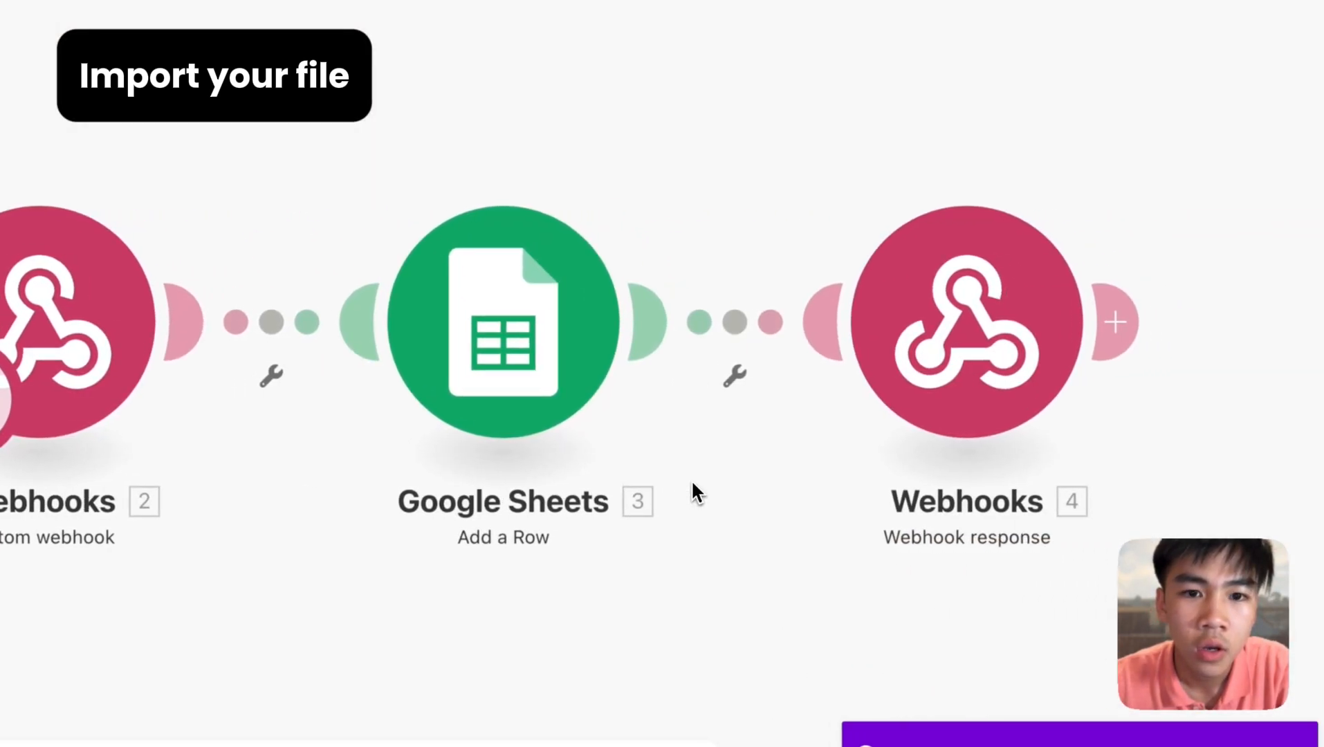
scroll(755, 83, "down", 10)
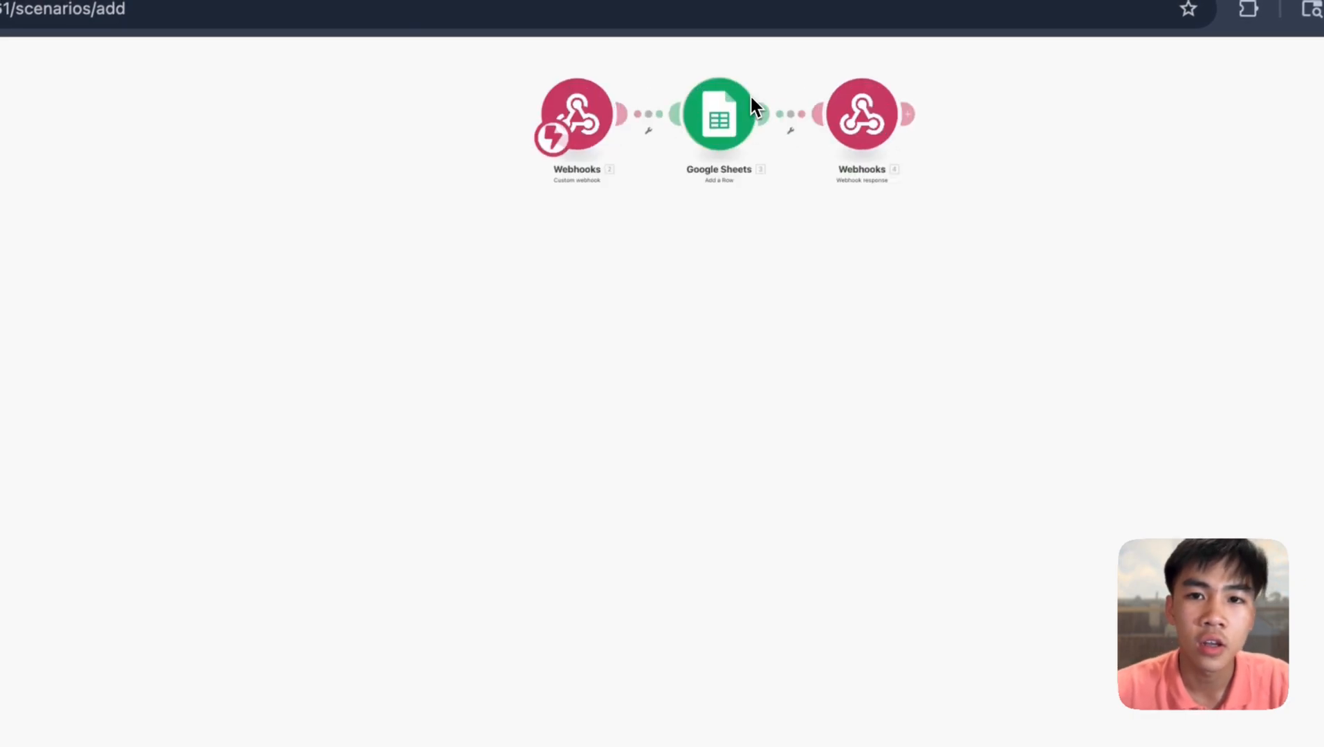
- Review the imported Google Sheets Add a Row module settings
scroll(752, 97, "up", 7)
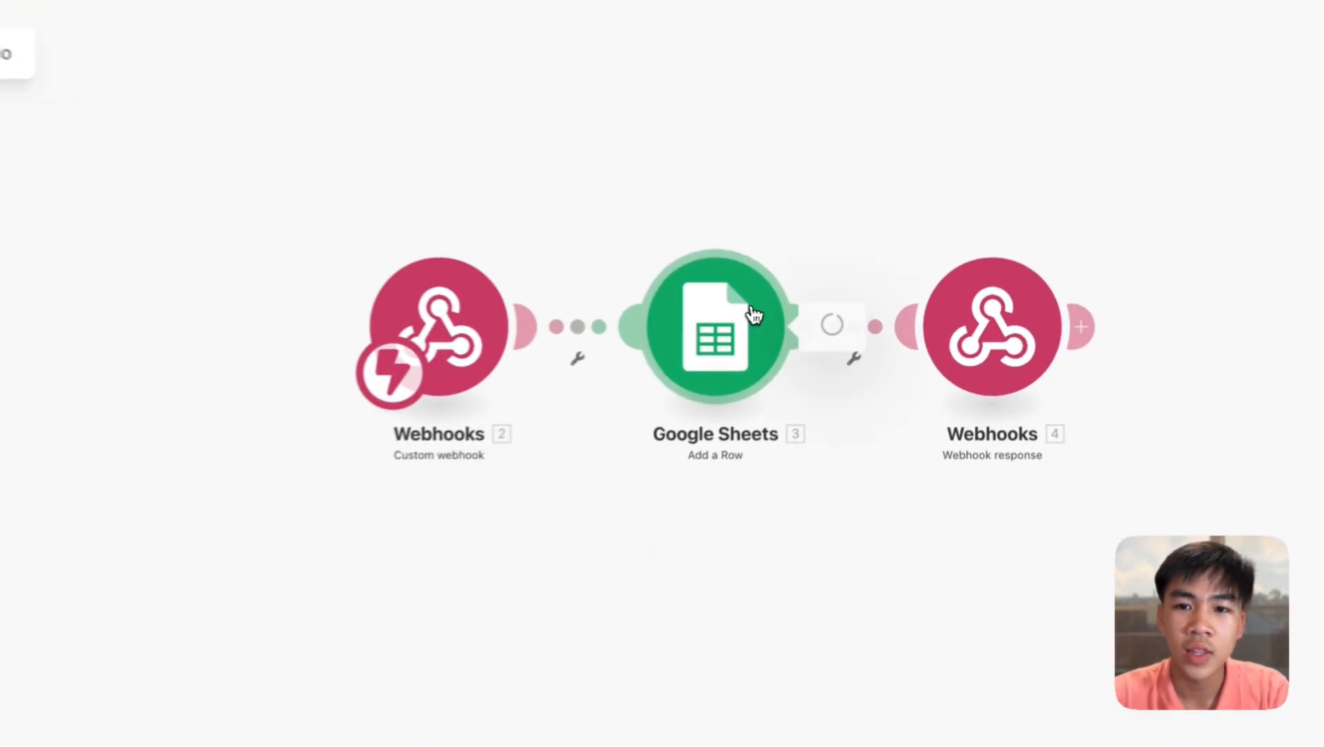
left_click(754, 315)
scroll(1044, 401, "down", 6)
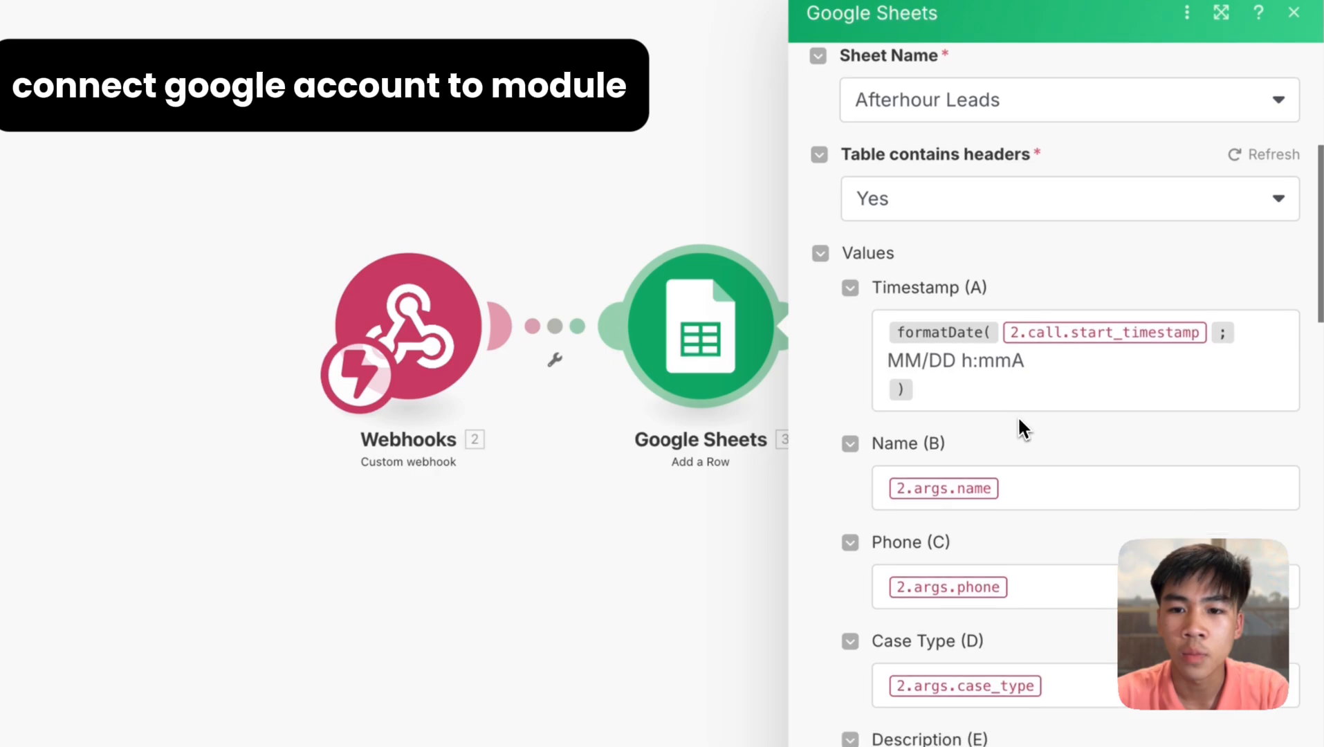
scroll(1019, 420, "down", 8)
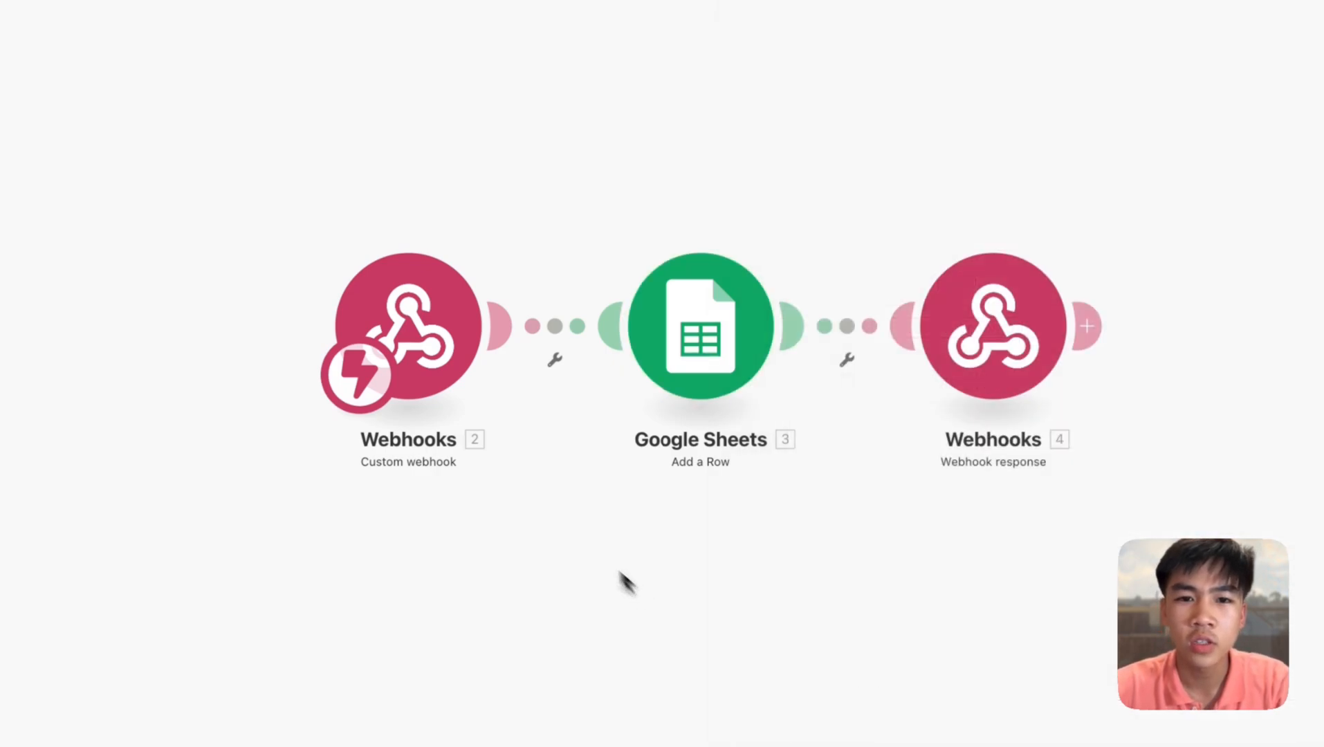
- Set the custom webhook trigger to the existing bobWebhookLawfirm hook and save it
left_click(415, 311)
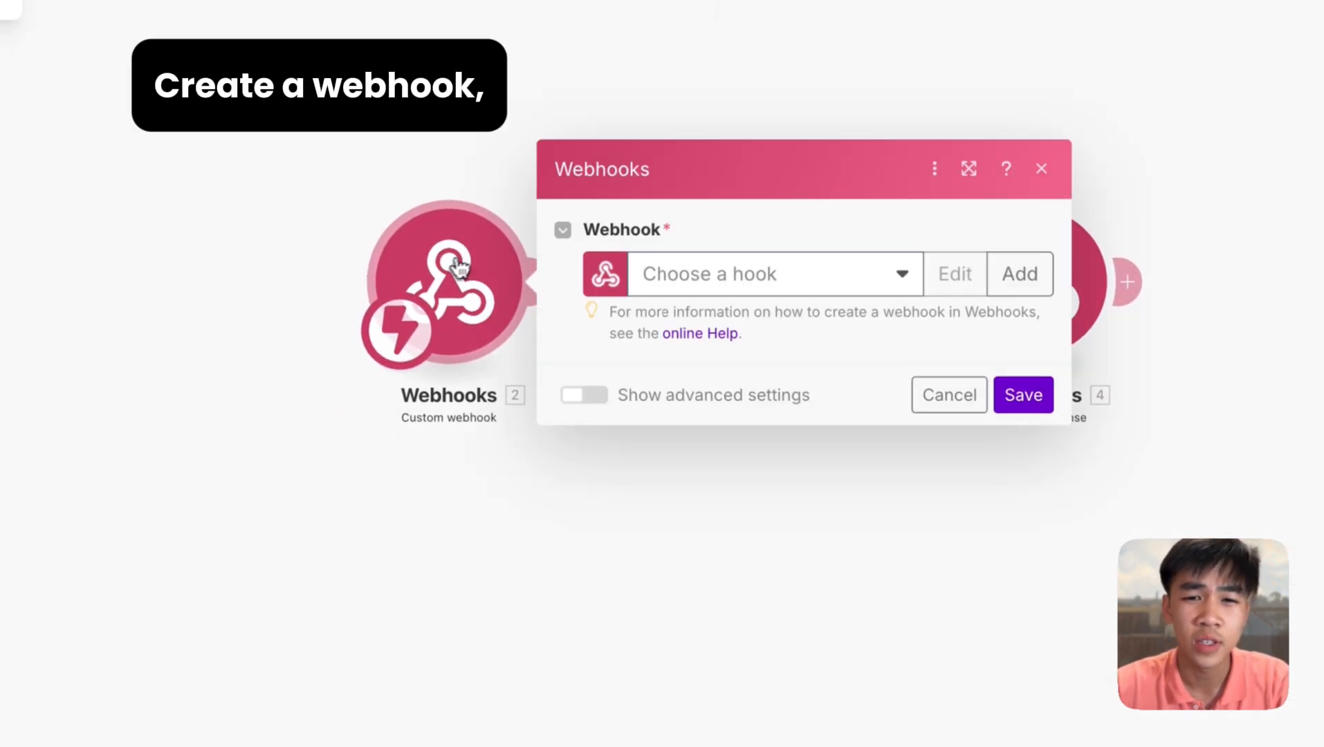
left_click(820, 281)
left_click(990, 285)
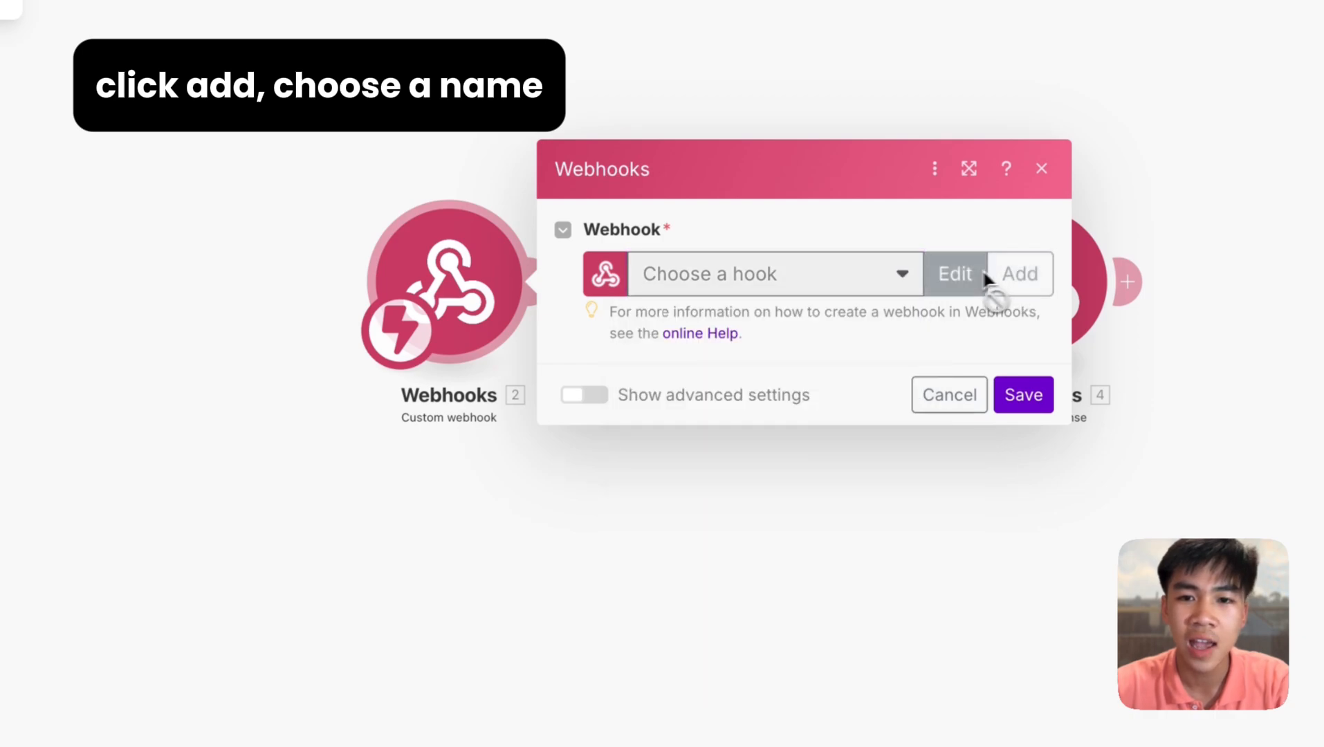
double_click(735, 196)
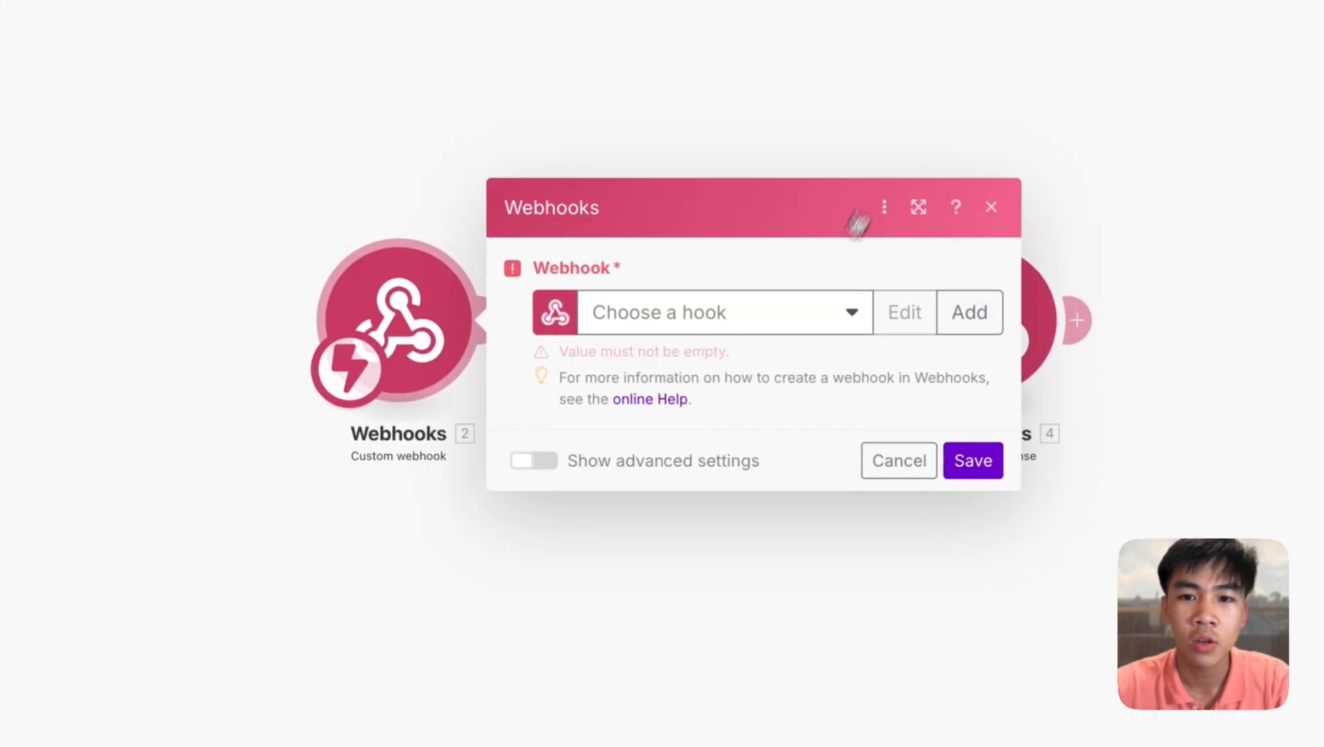
left_click(719, 310)
left_click(726, 671)
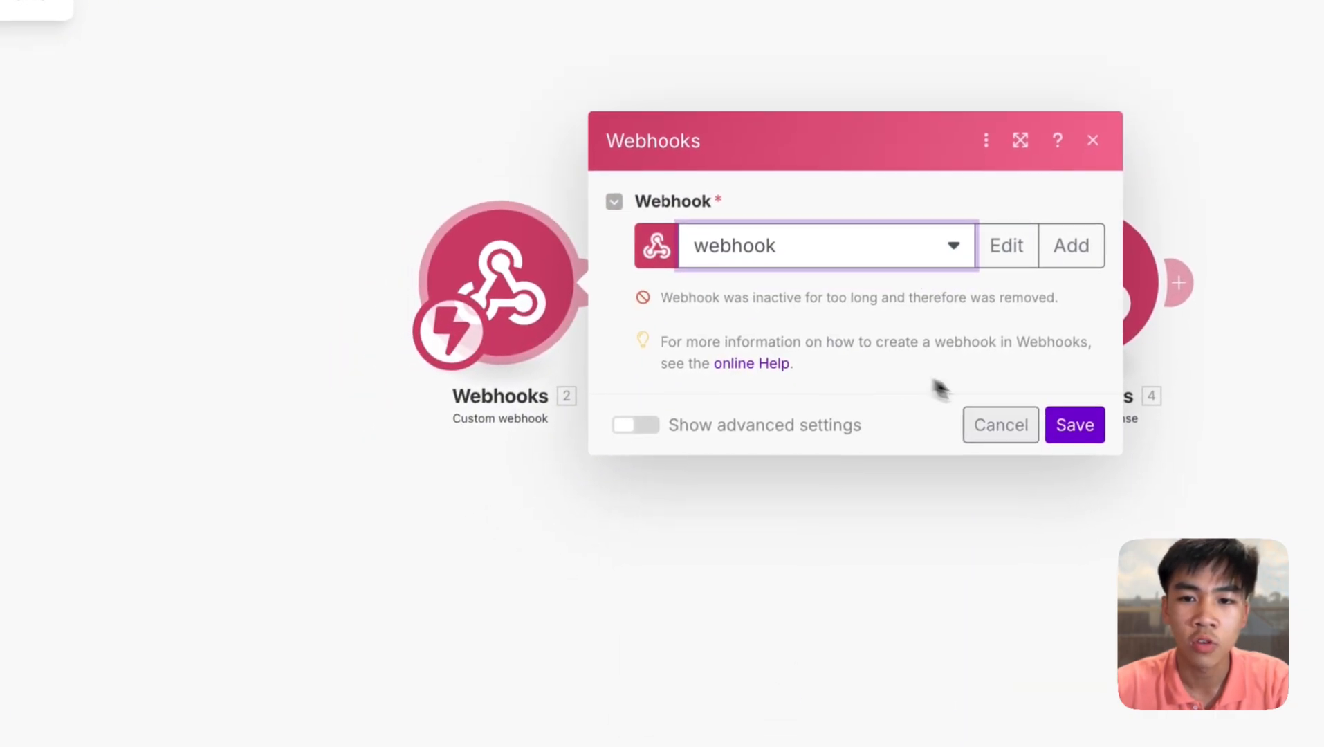
left_click(907, 256)
left_click(891, 493)
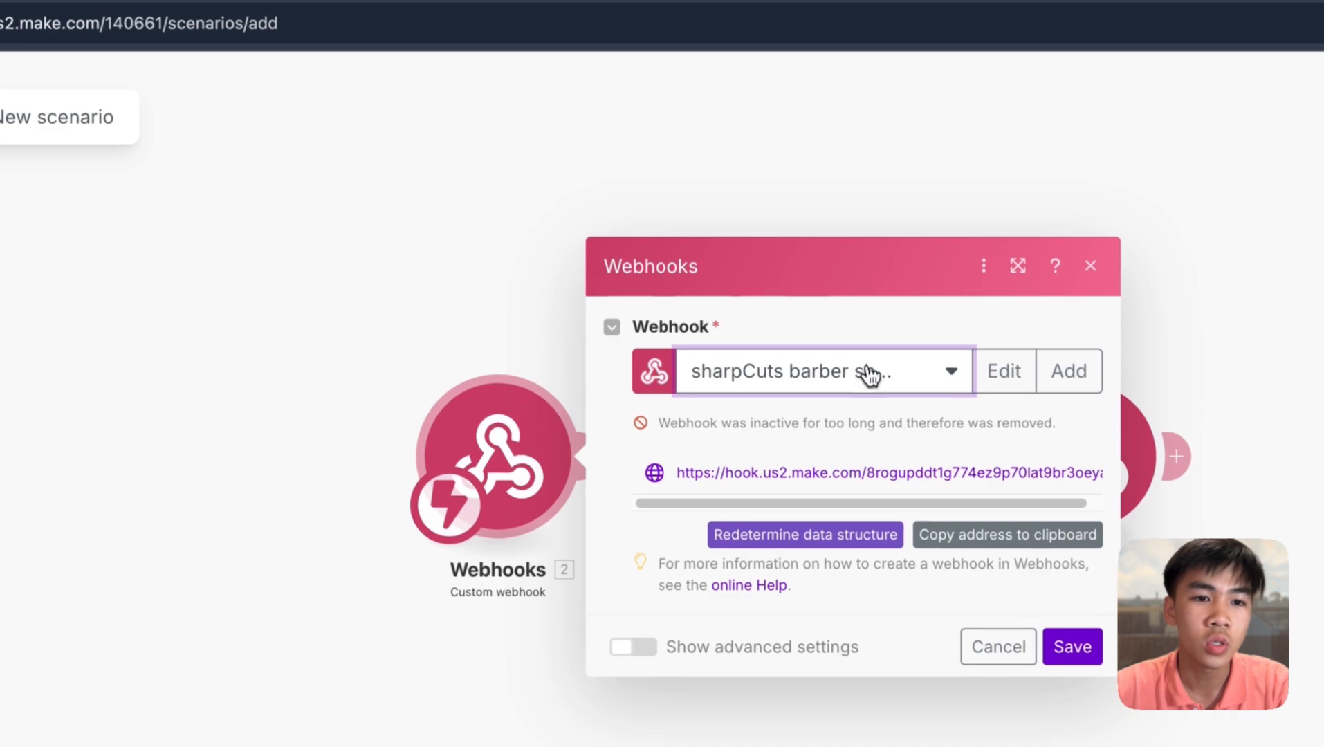
left_click(872, 373)
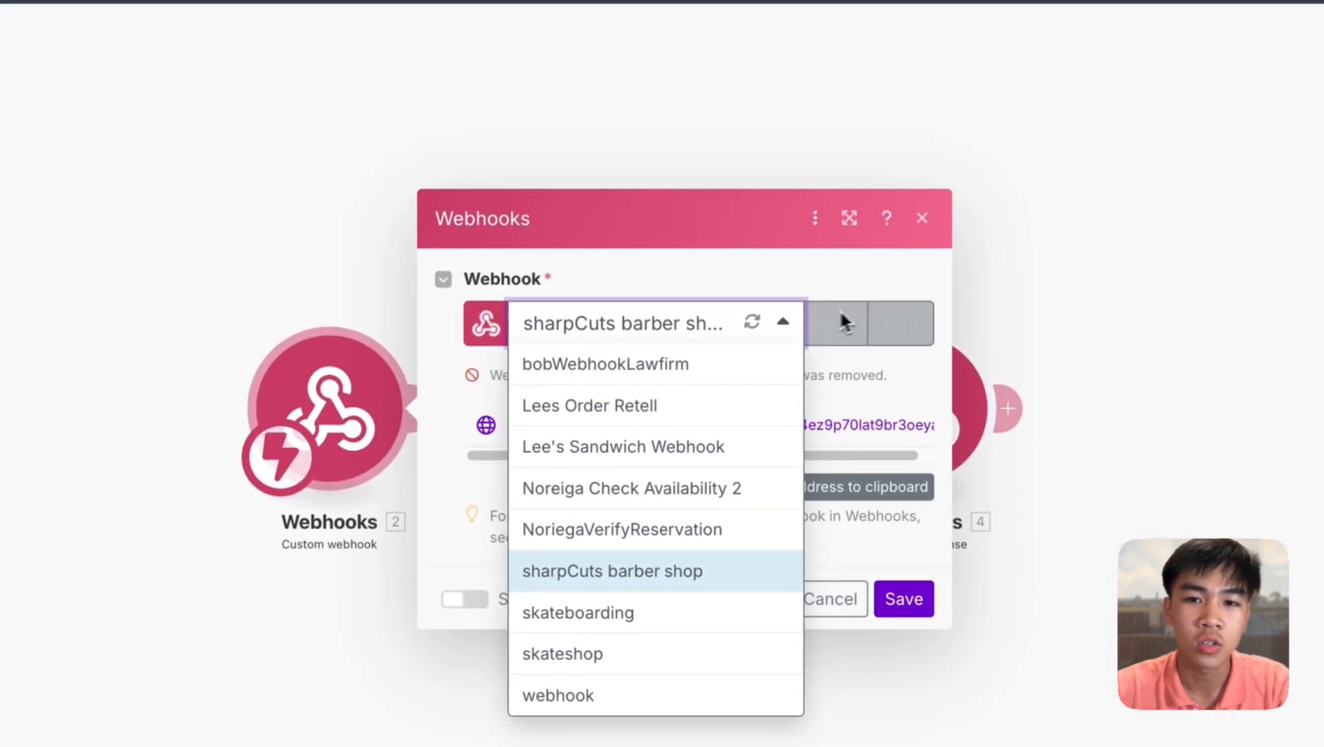
left_click(730, 319)
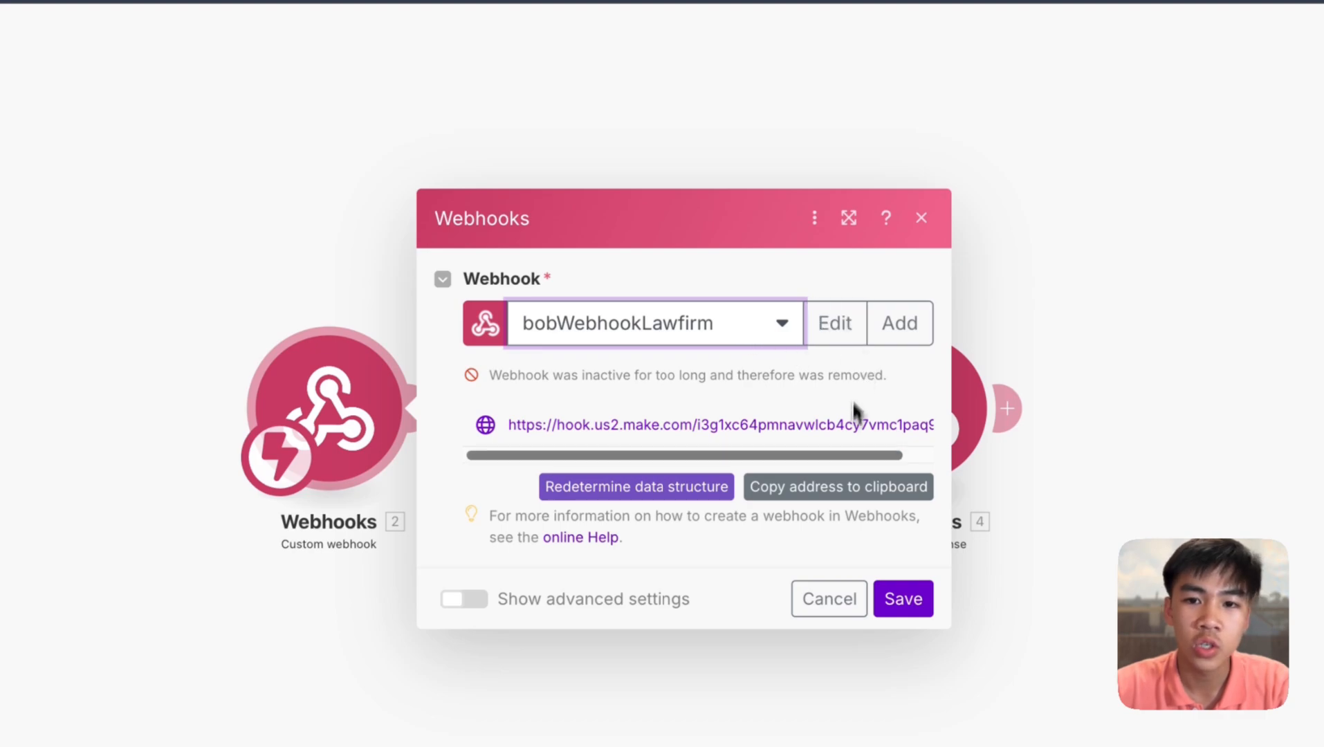
left_click(902, 599)
- Paste the Make webhook address into Log_Lead's Your URL field and update the function
left_click(532, 26)
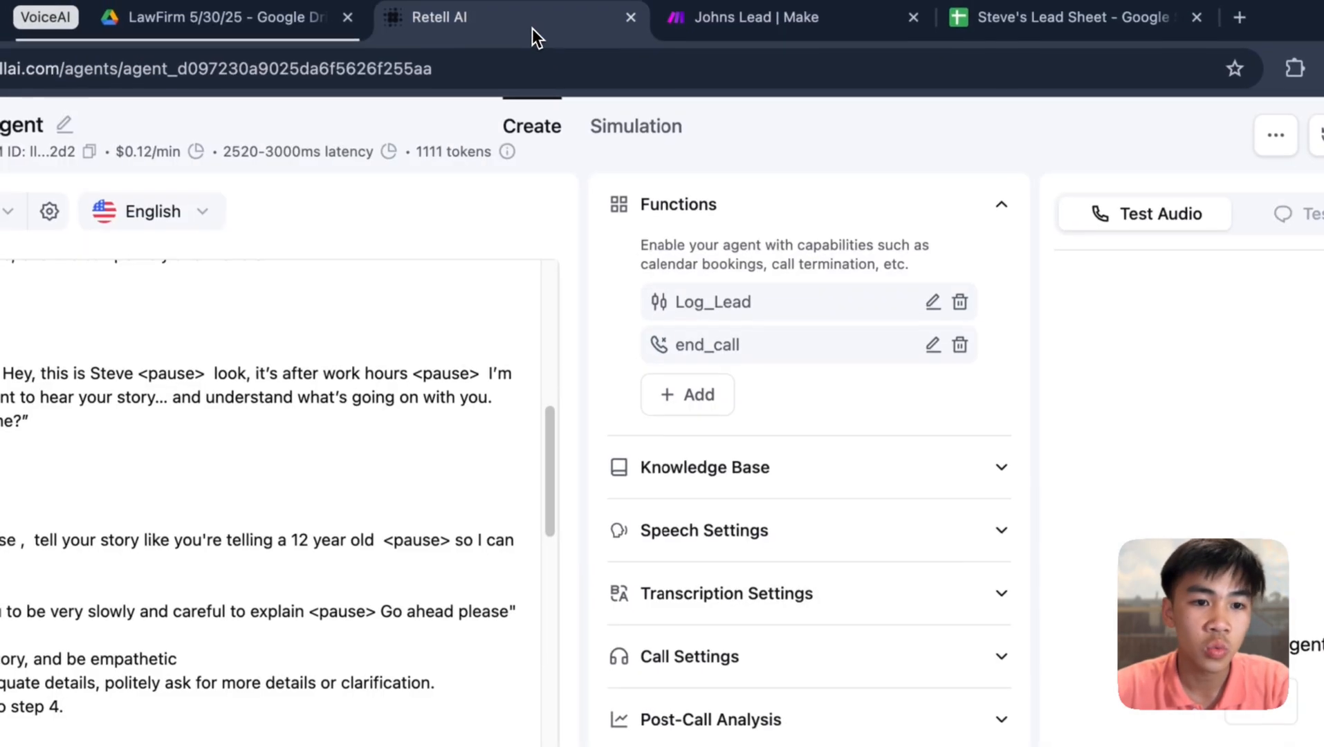
left_click(933, 307)
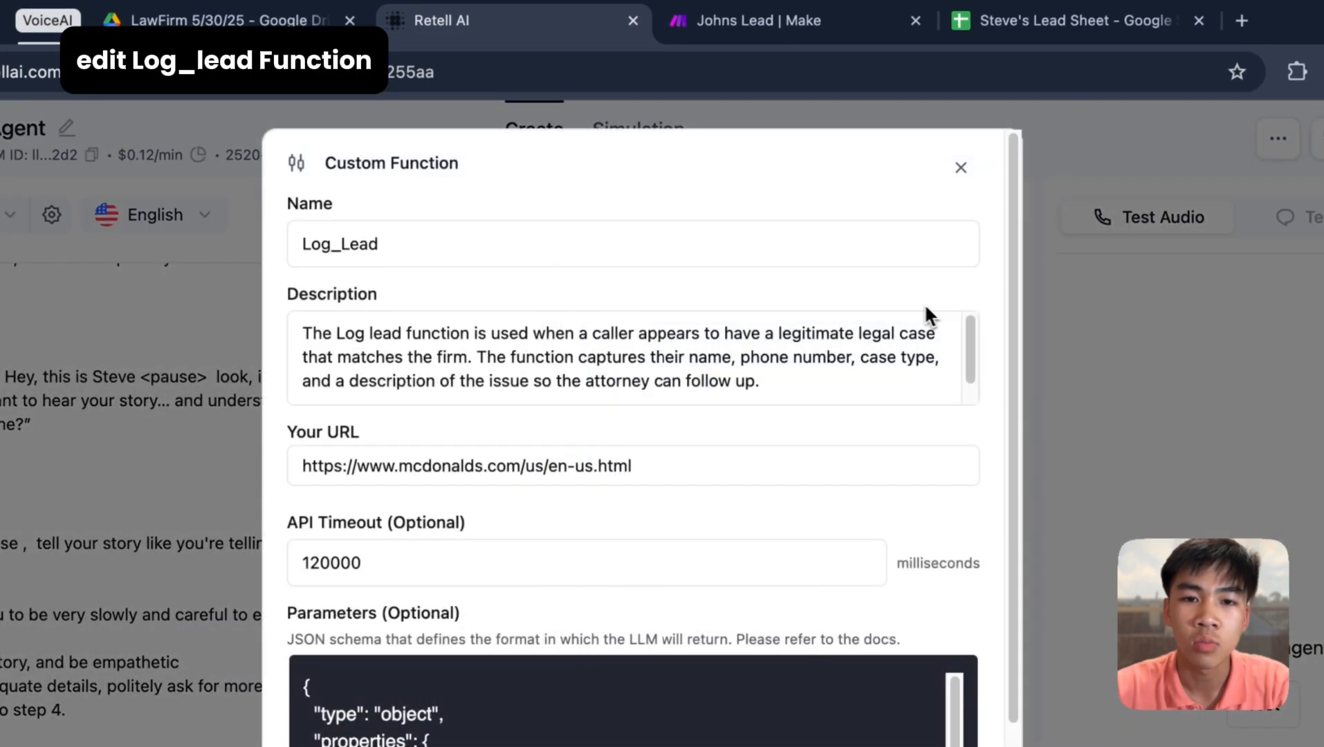
scroll(774, 471, "down", 5)
scroll(725, 594, "down", 5)
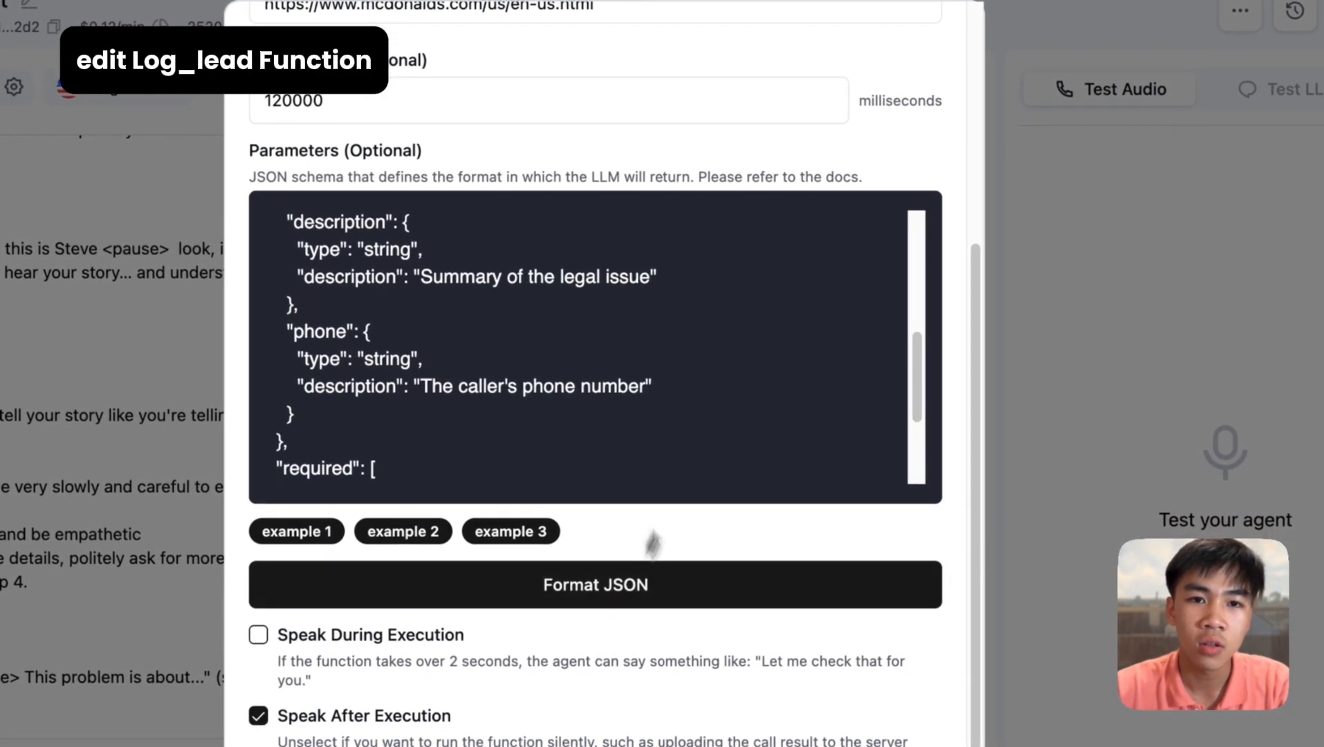
scroll(767, 401, "up", 5)
scroll(733, 266, "up", 3)
left_click(604, 186)
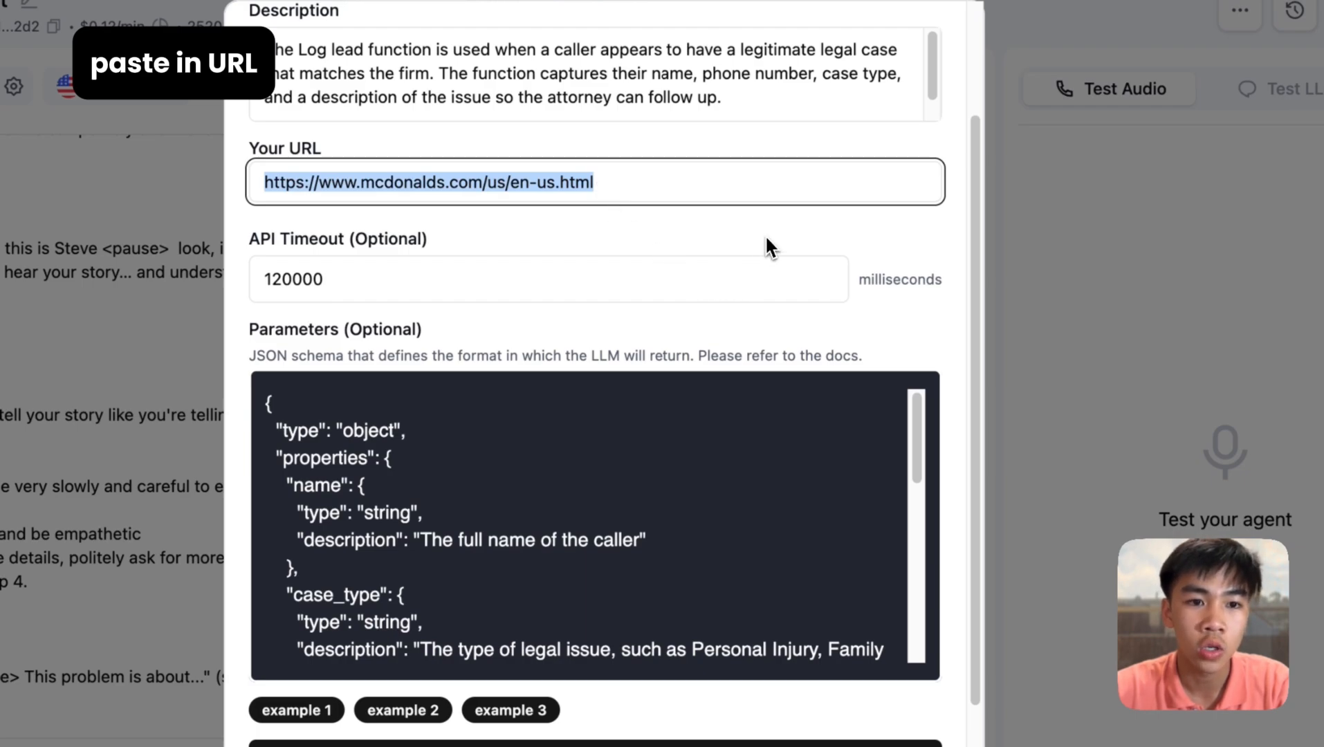
key("super+z")
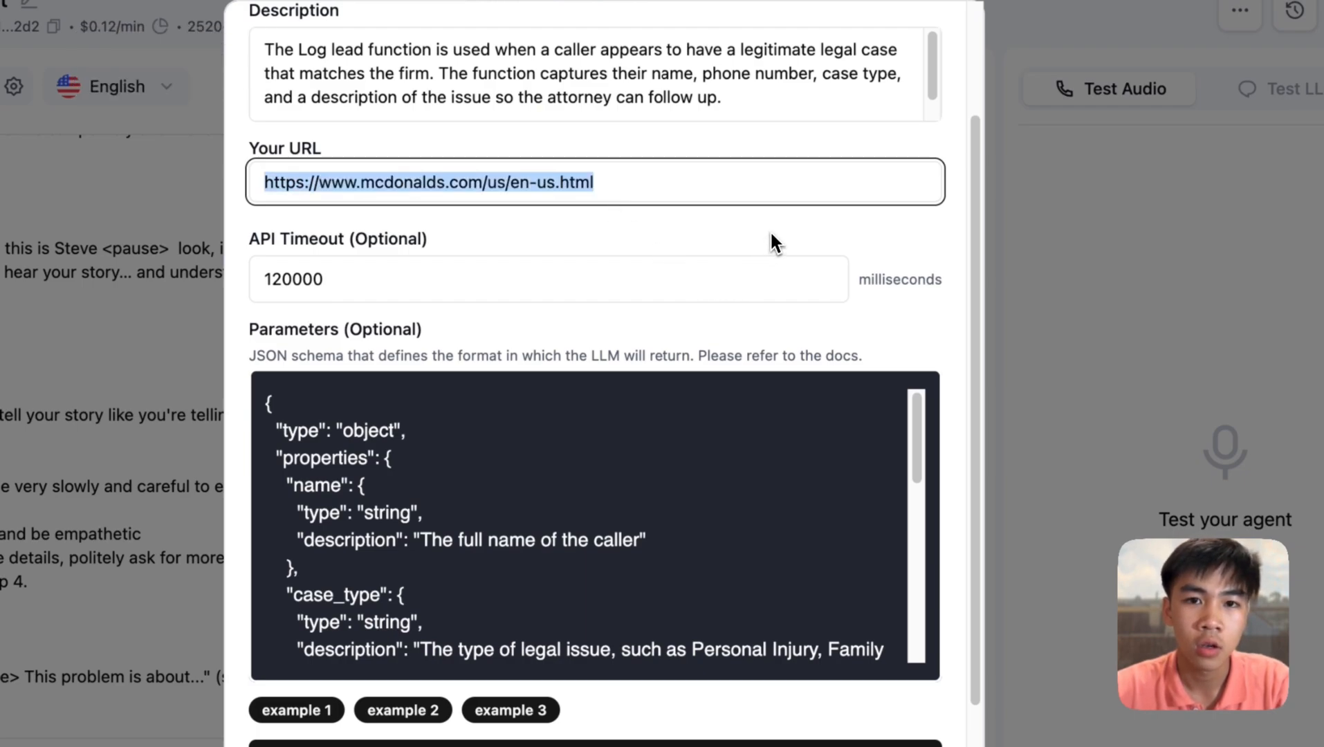
left_click(838, 237)
scroll(864, 311, "down", 5)
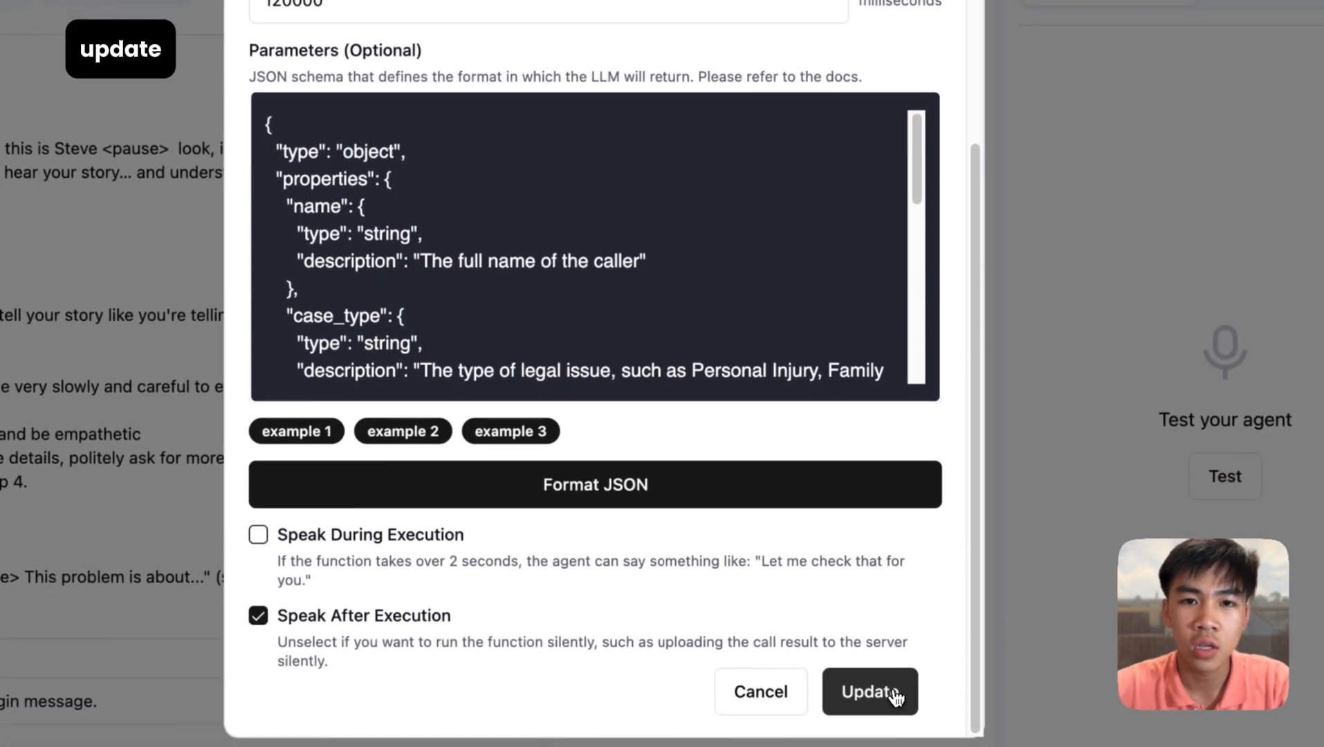
left_click(892, 691)
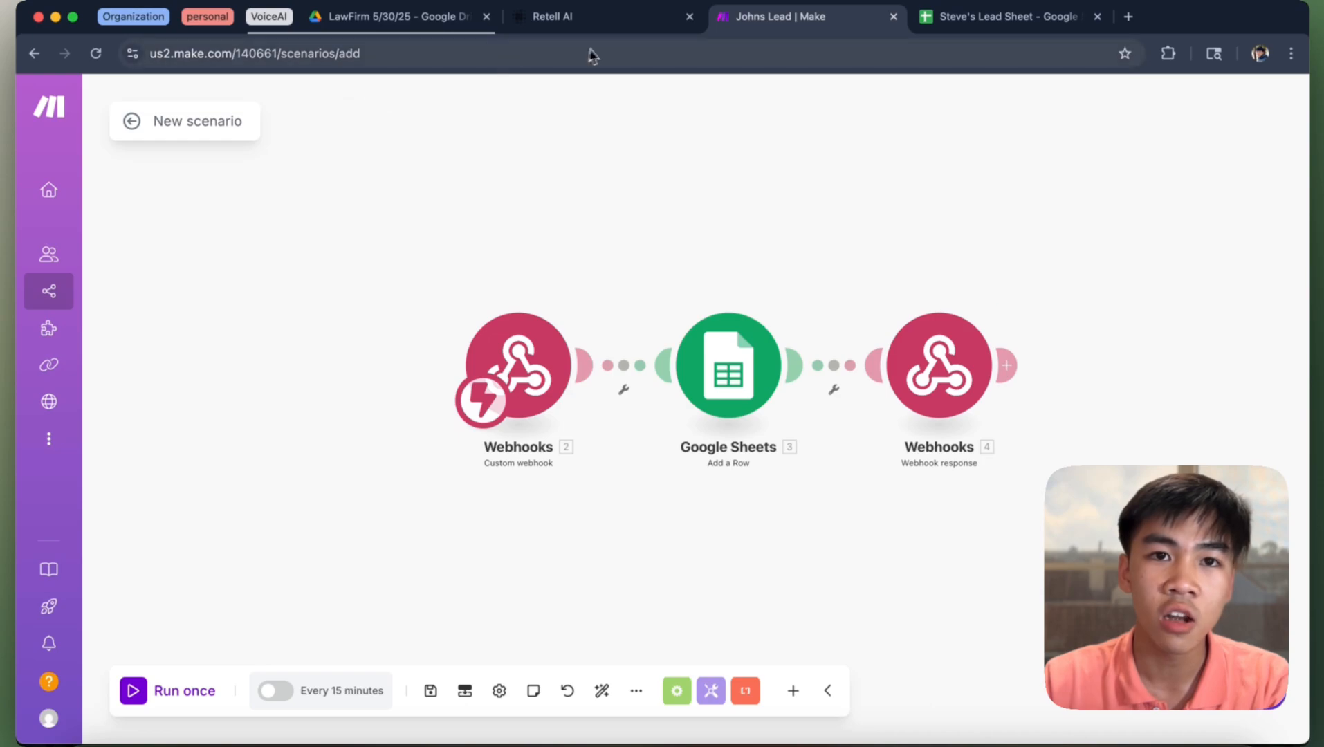
left_click(387, 16)
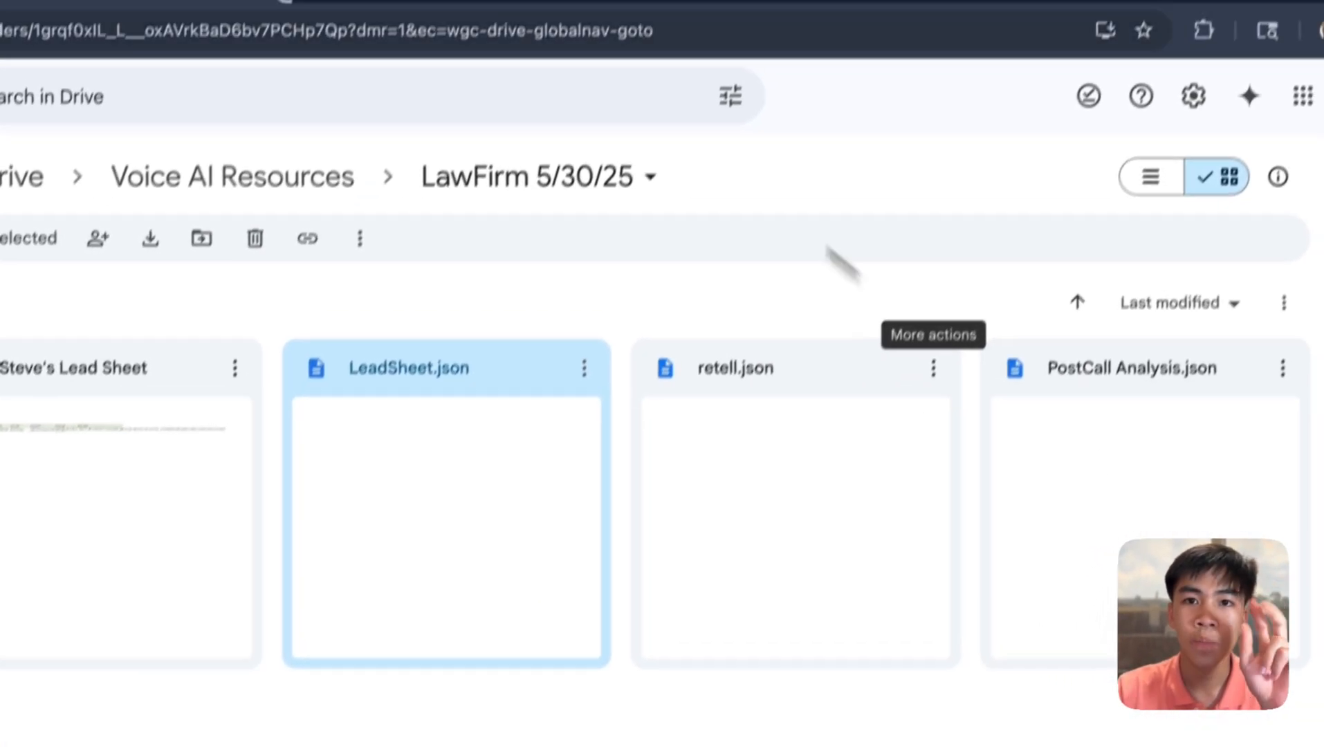
left_click(621, 19)
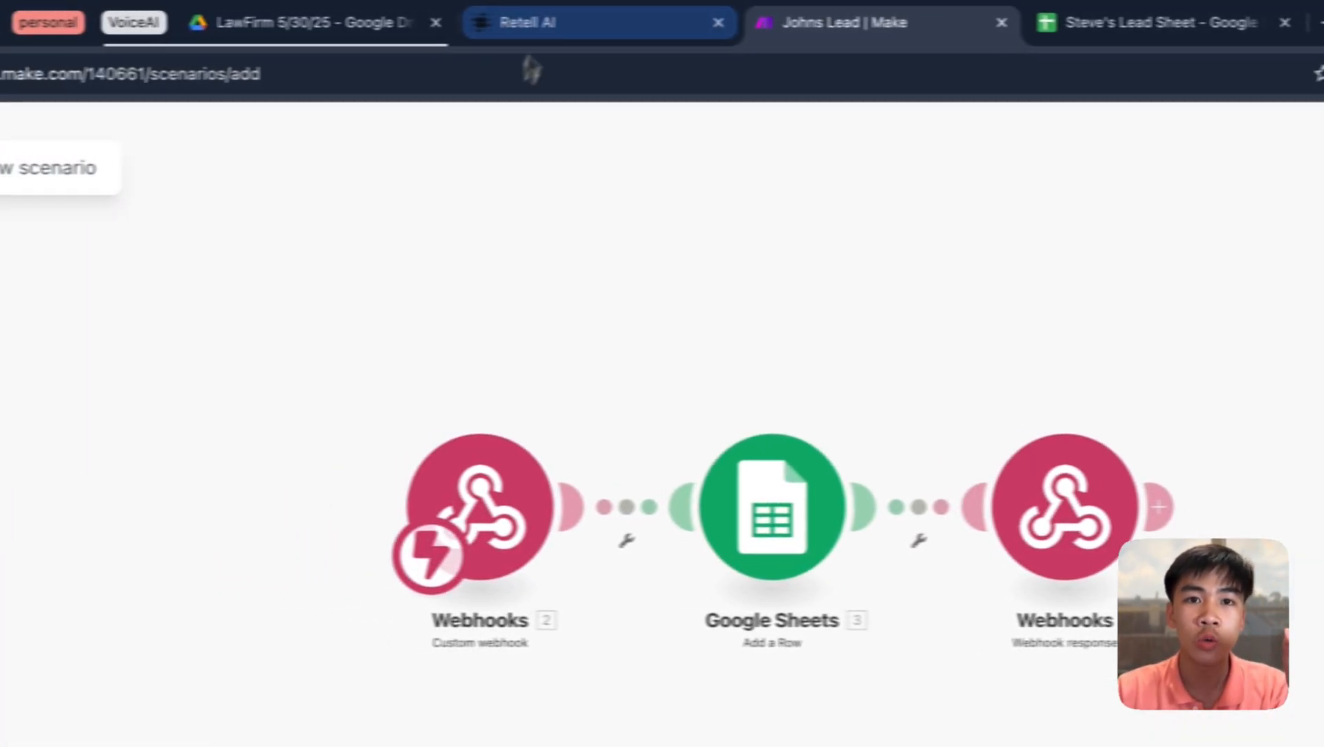
left_click(599, 26)
scroll(397, 515, "down", 5)
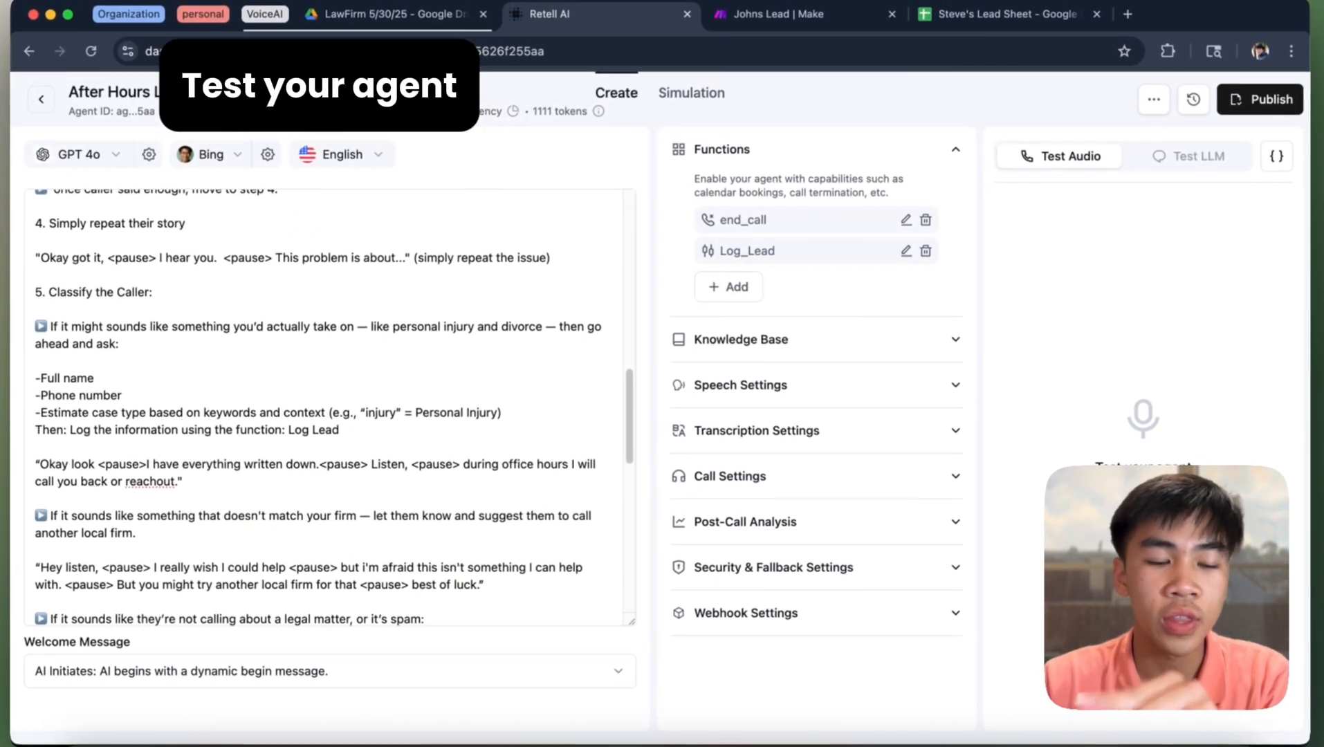
left_click(780, 16)
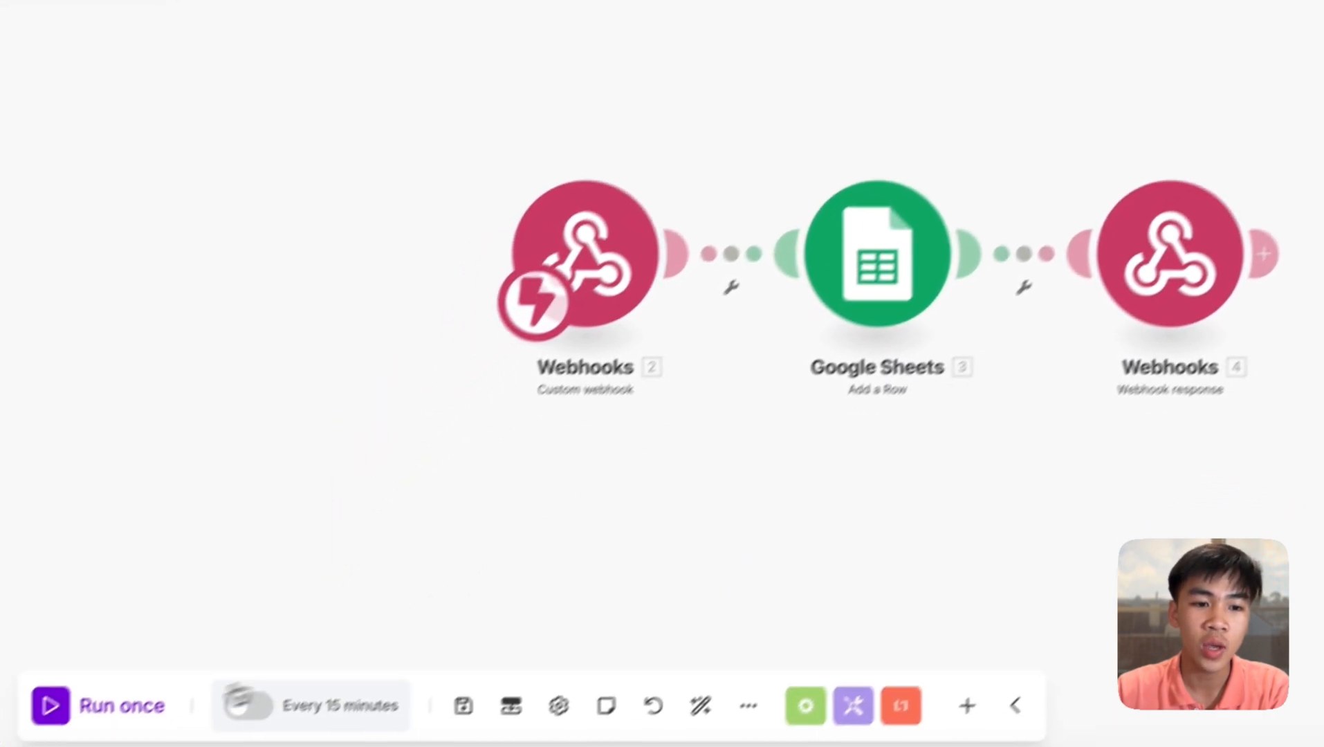
left_click(121, 706)
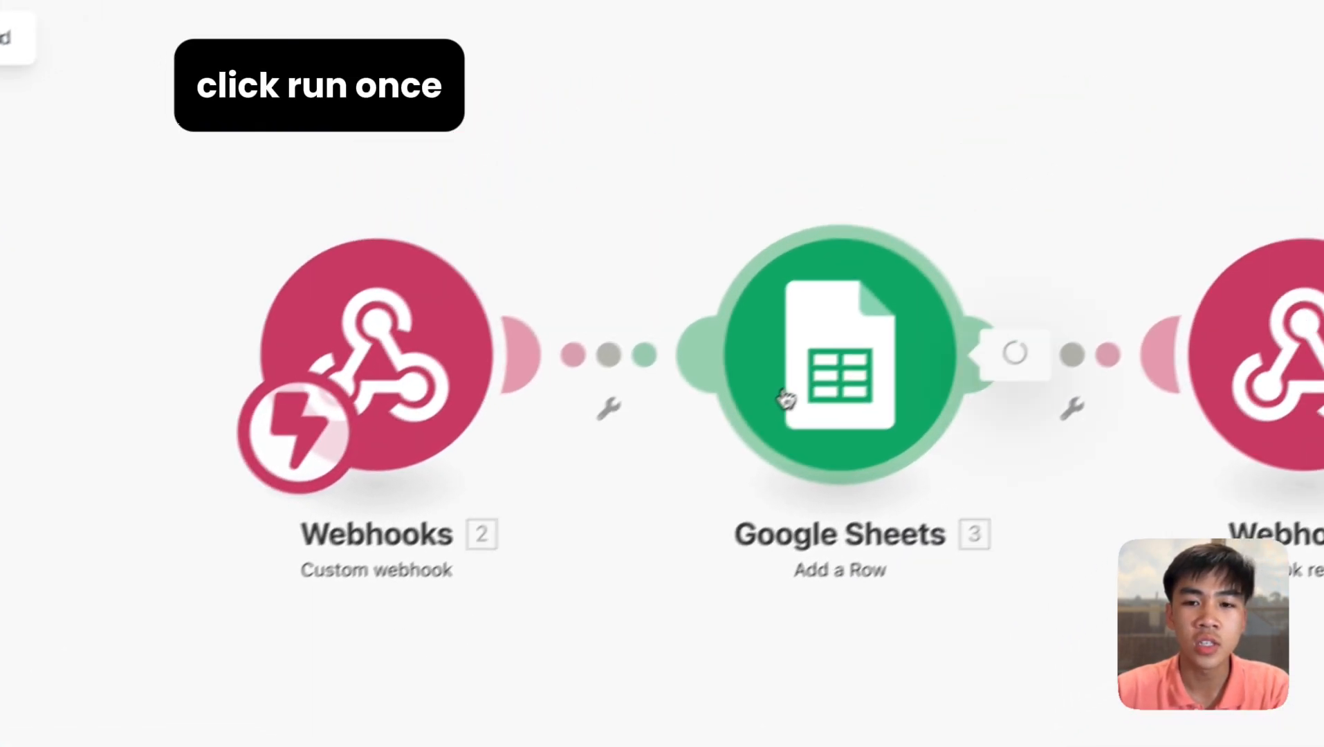
left_click(786, 399)
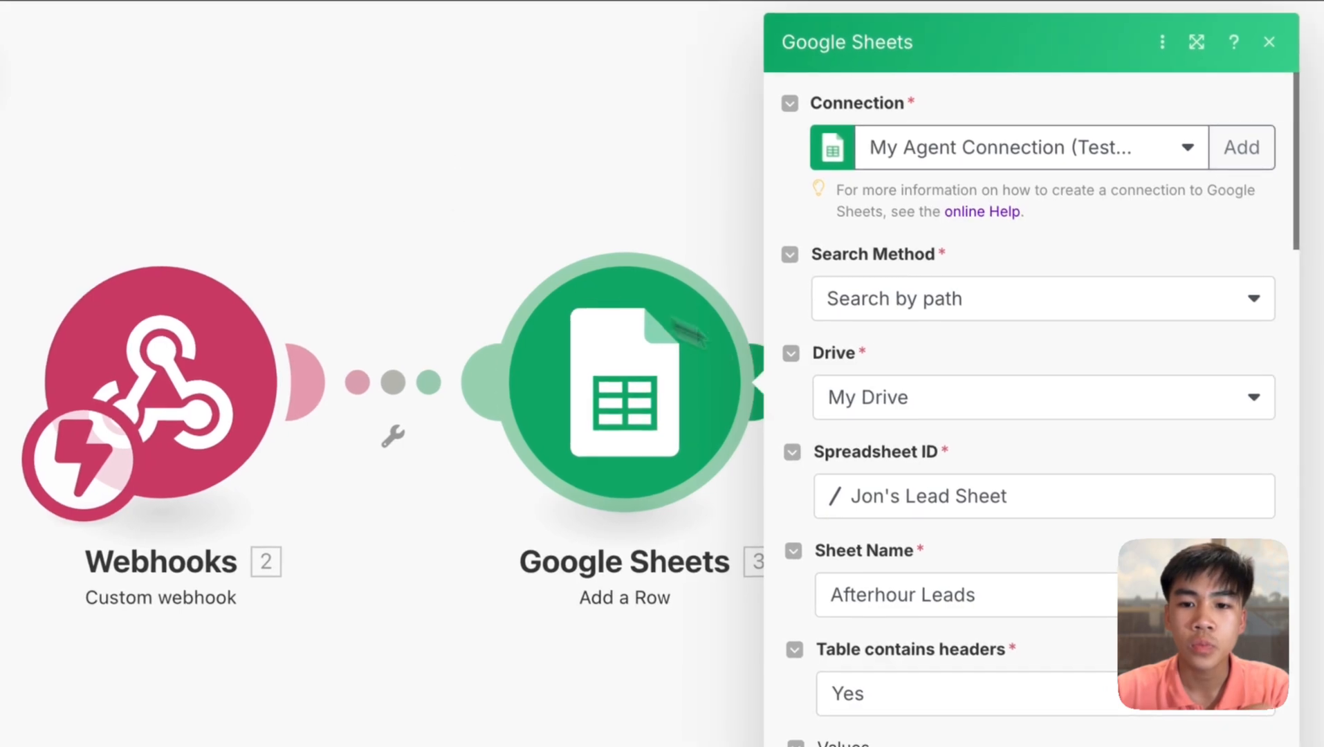
scroll(925, 399, "down", 5)
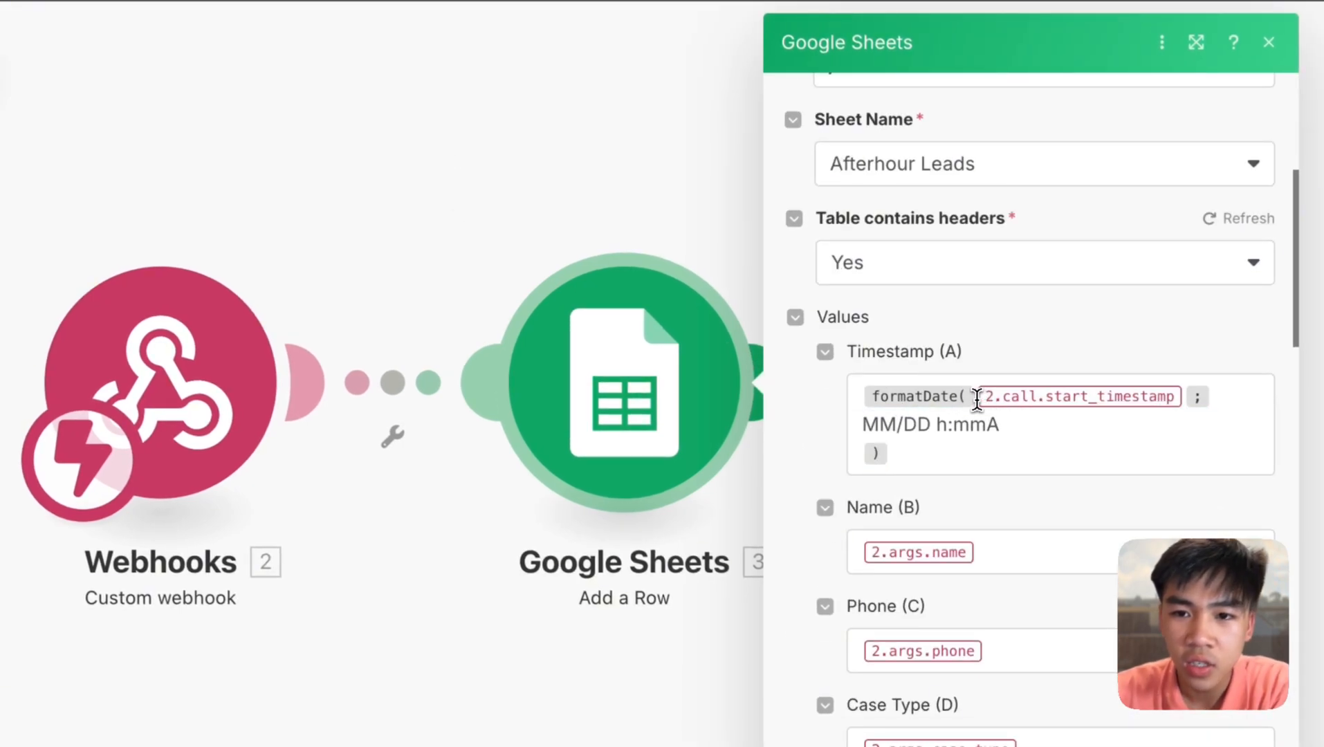
left_click_drag(977, 399, 1146, 413)
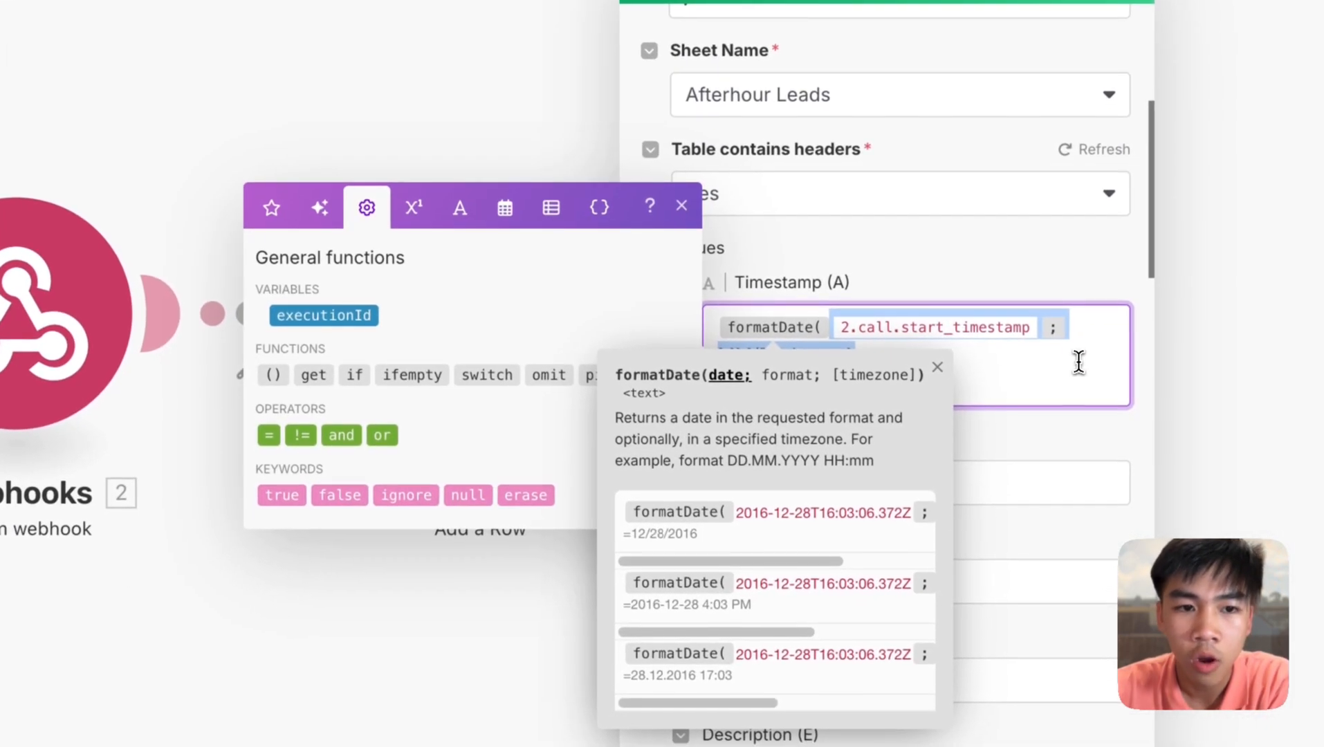
left_click(1224, 374)
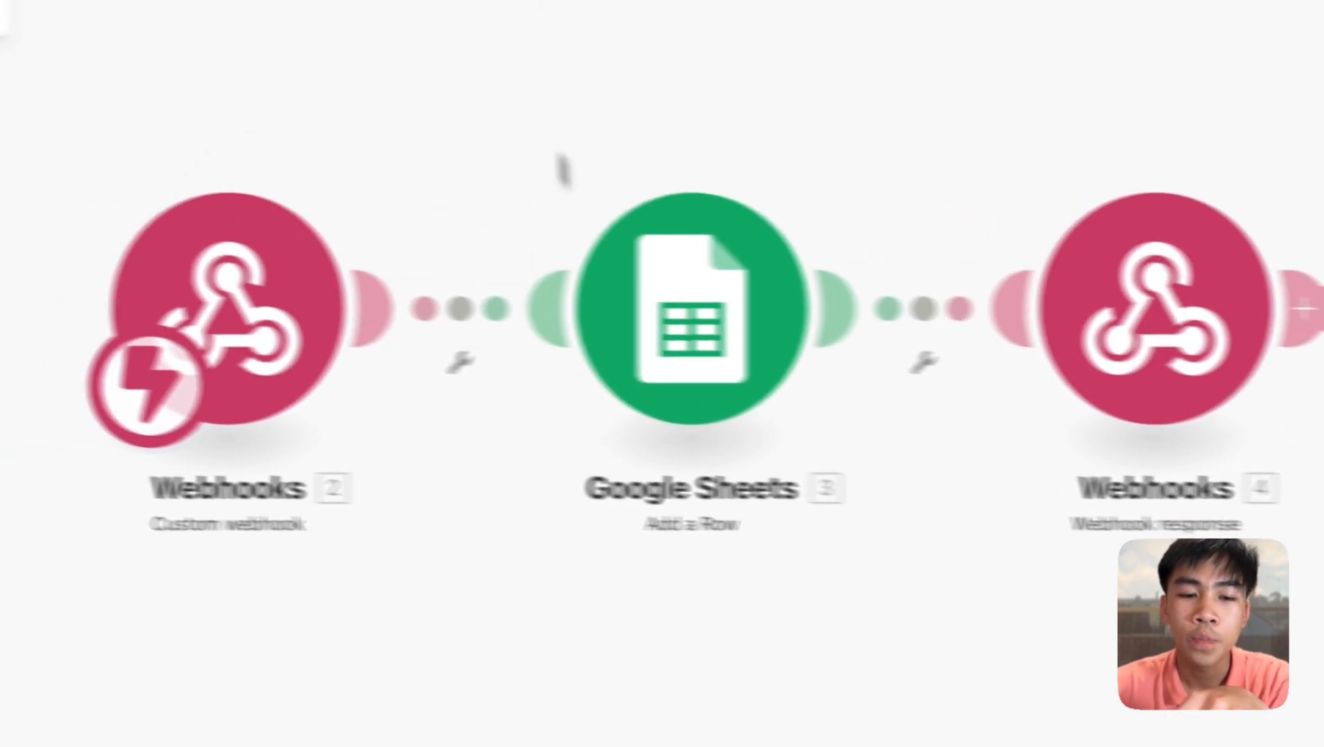
- Run the Johns Lead scenario once, test the agent in Retell AI, then stop the waiting run
left_click(189, 723)
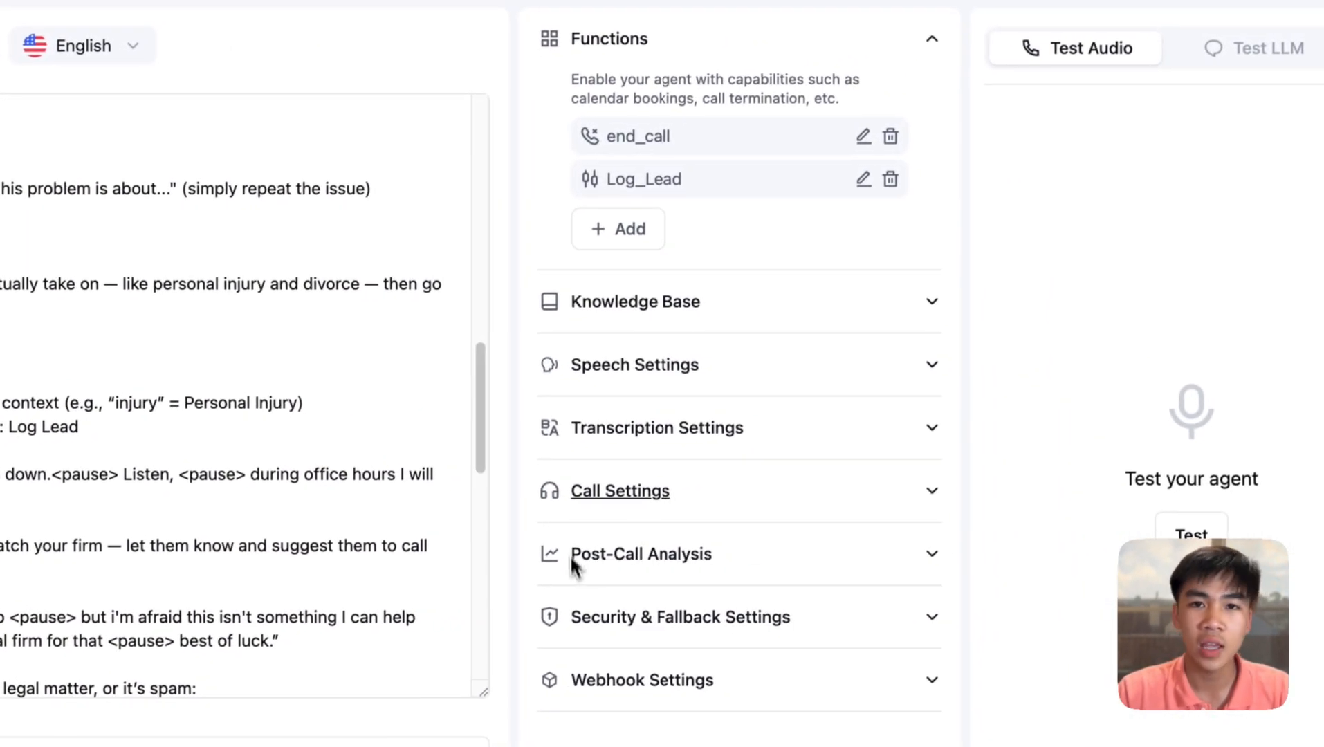
left_click(857, 23)
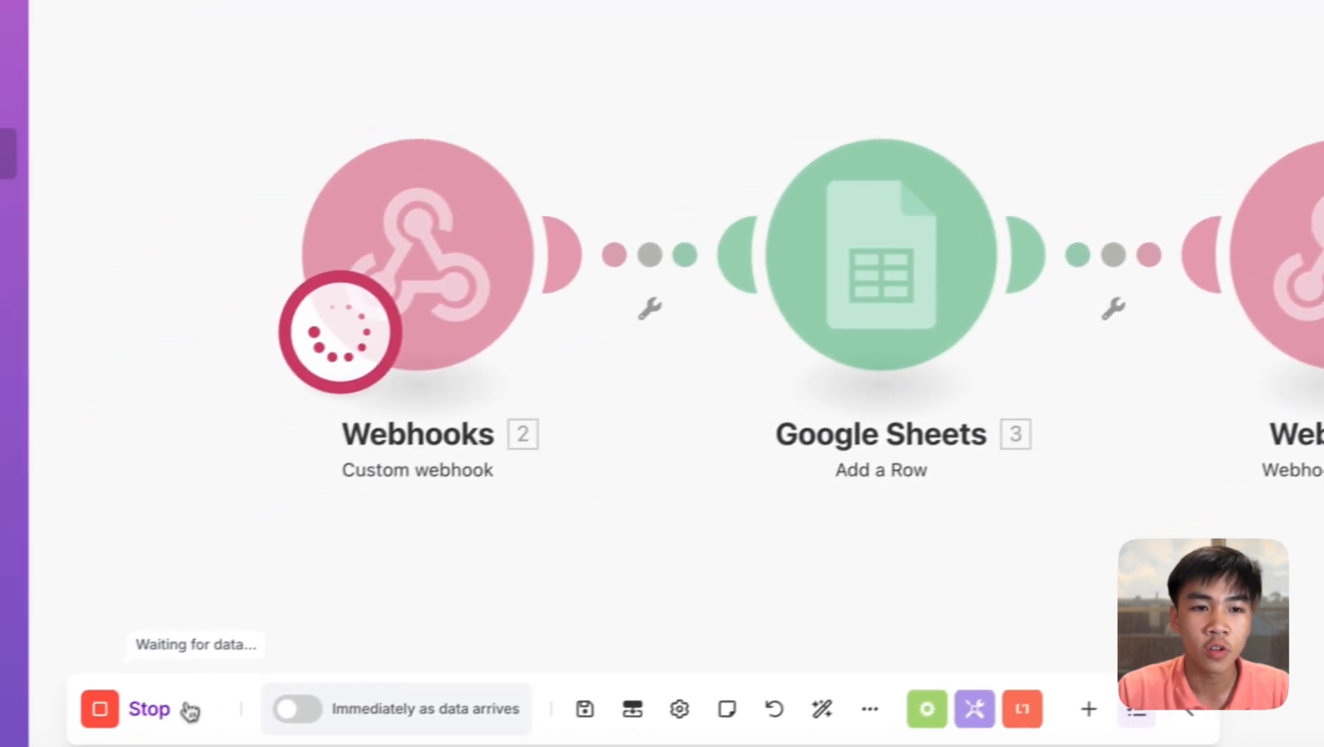
left_click(201, 689)
- Open the May 28, 2025 10:11 PM run from the Johns Lead scenario's History
left_click(142, 119)
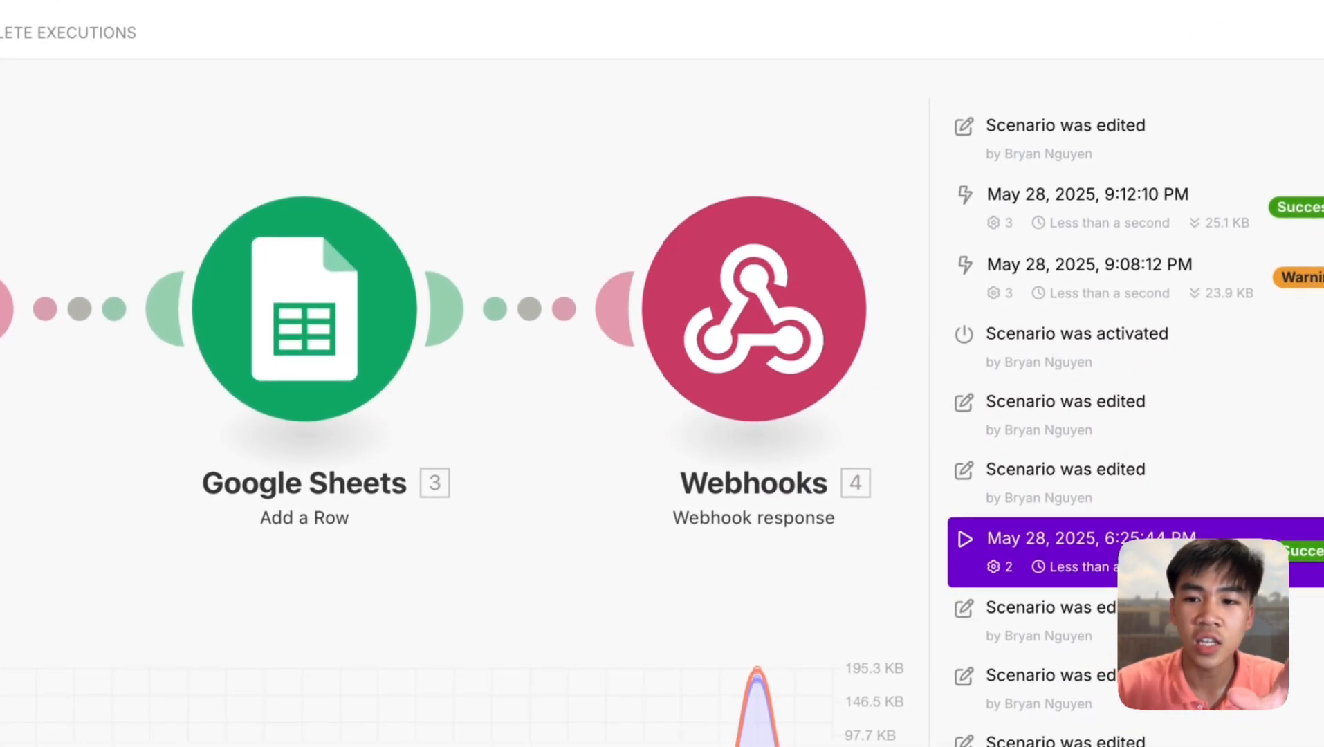
scroll(1132, 484, "up", 10)
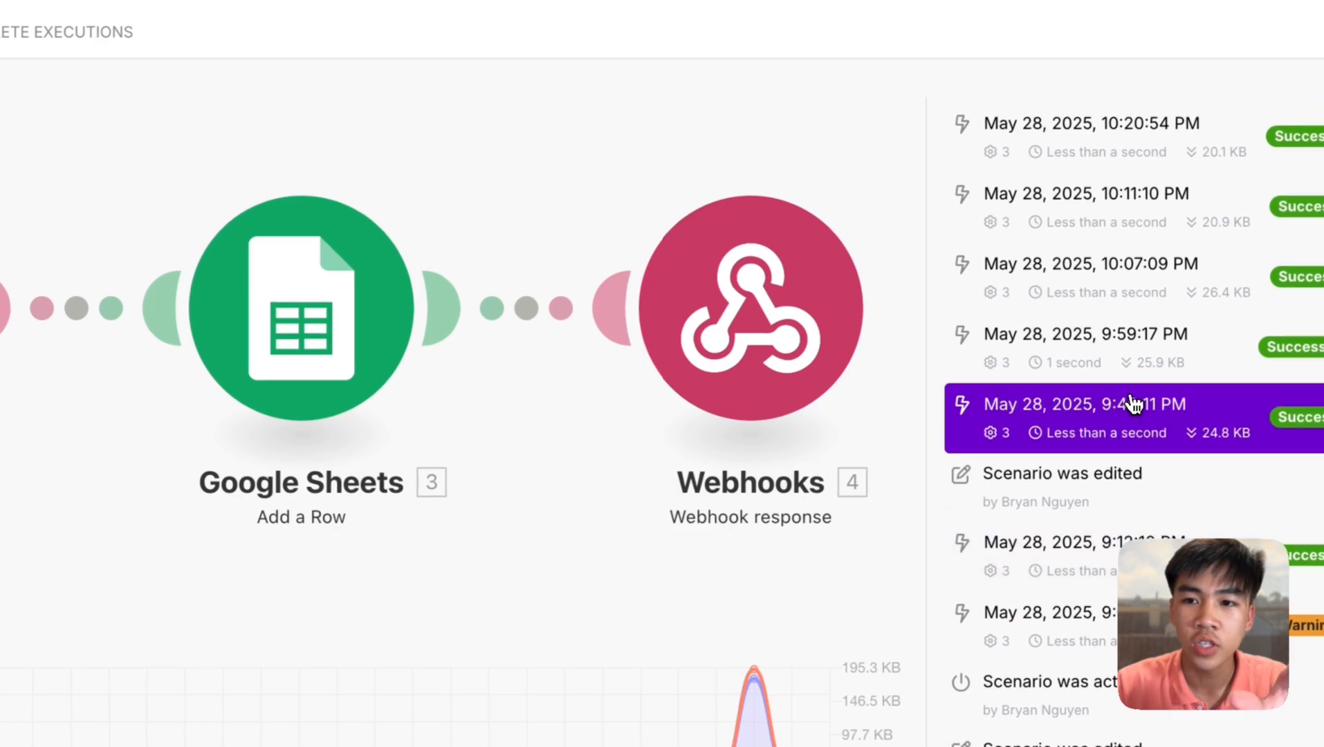
left_click(1113, 557)
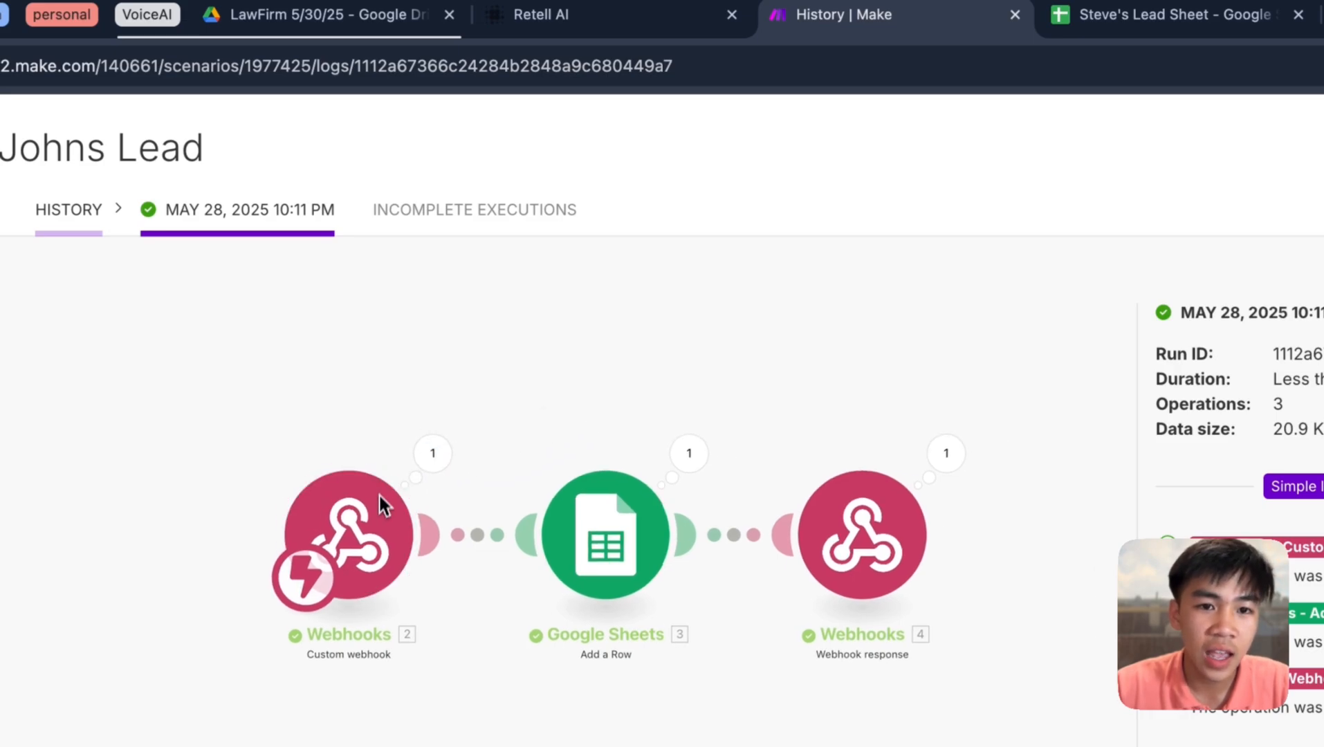
left_click(581, 17)
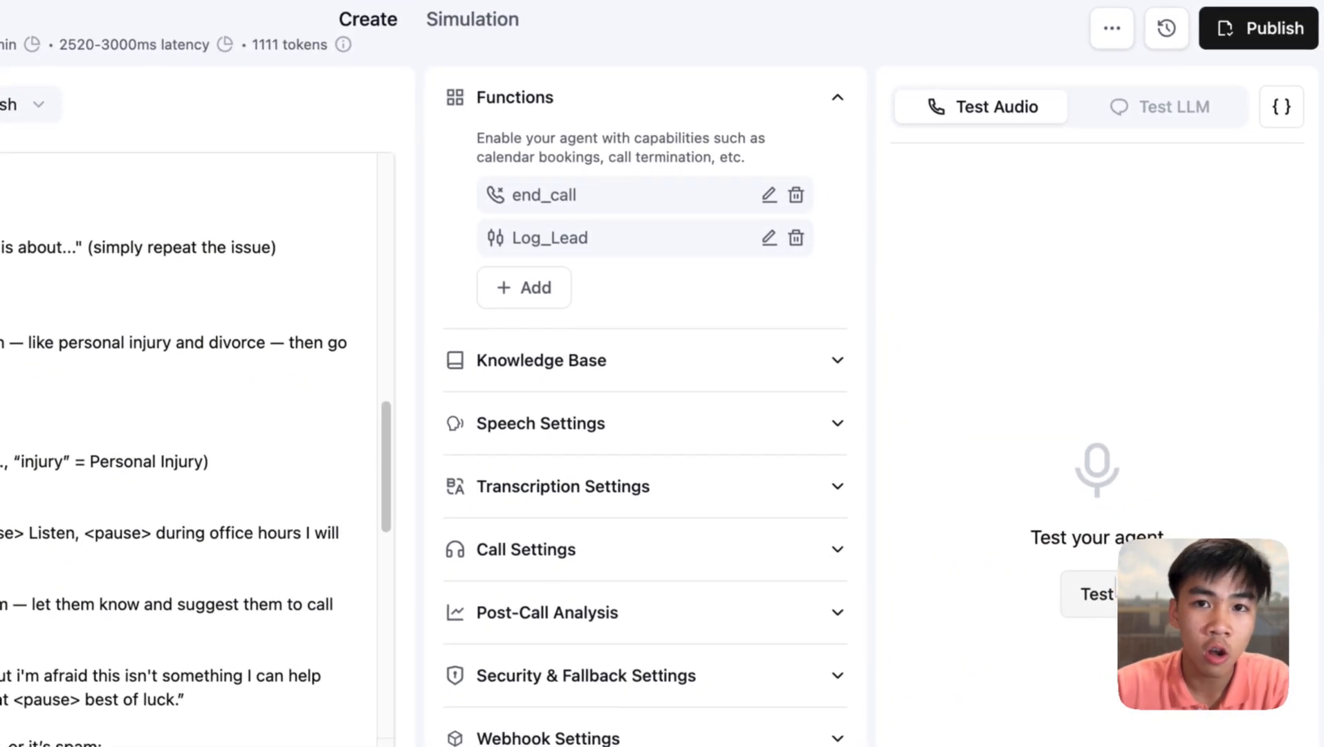
left_click(837, 10)
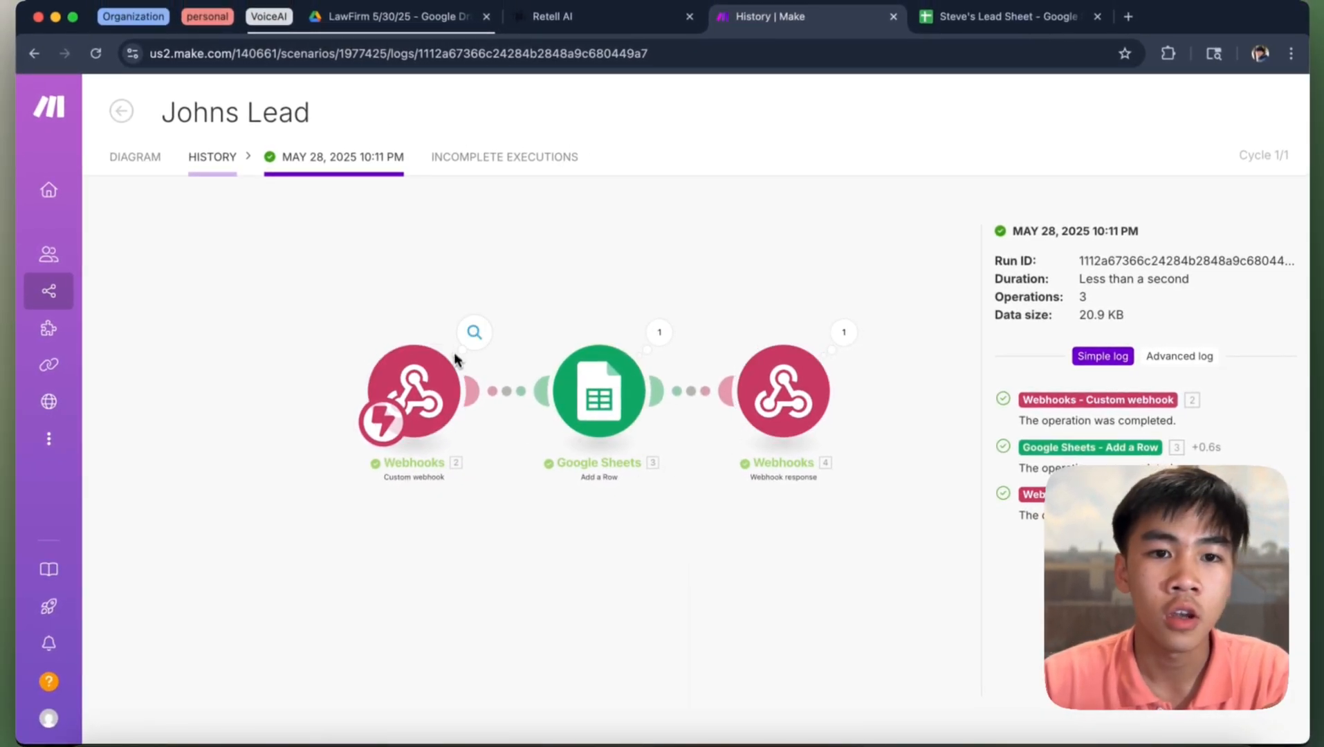
- Inspect the webhook's received call data, highlighting the transcript and expanding args
left_click(474, 331)
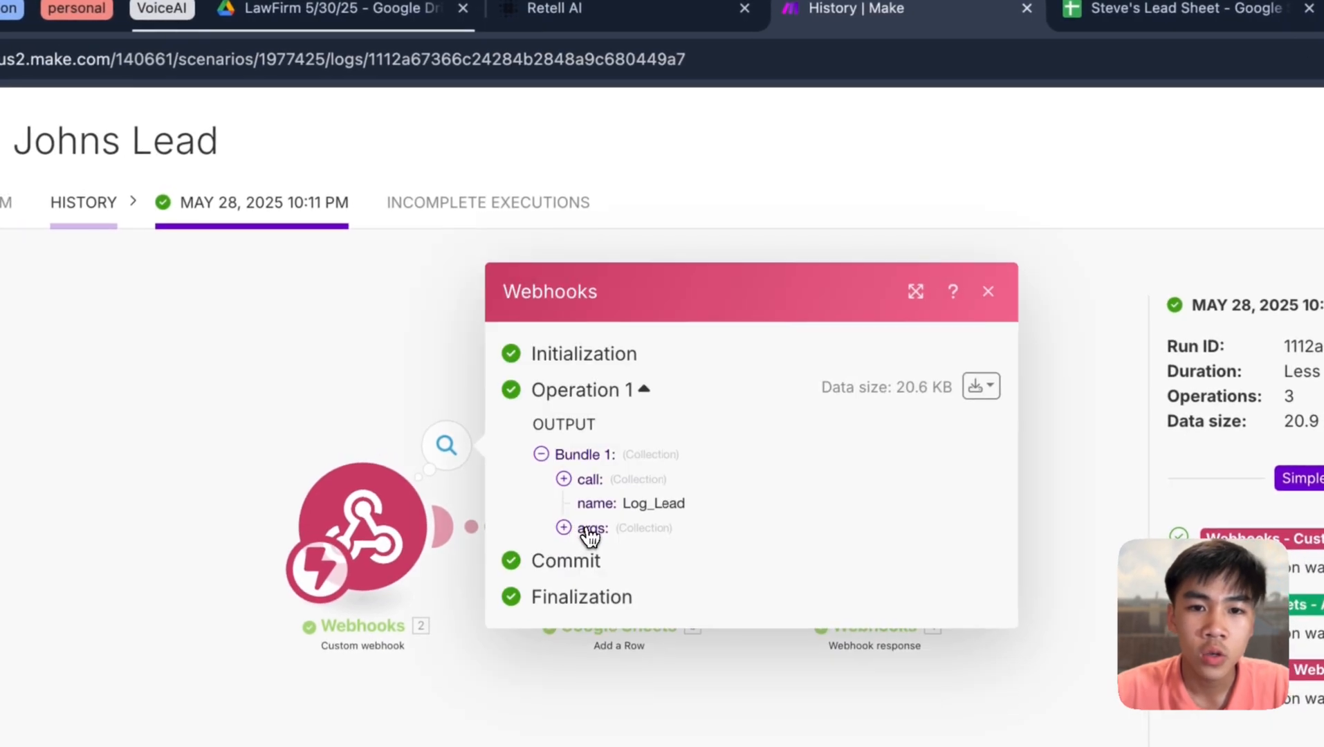
left_click(634, 14)
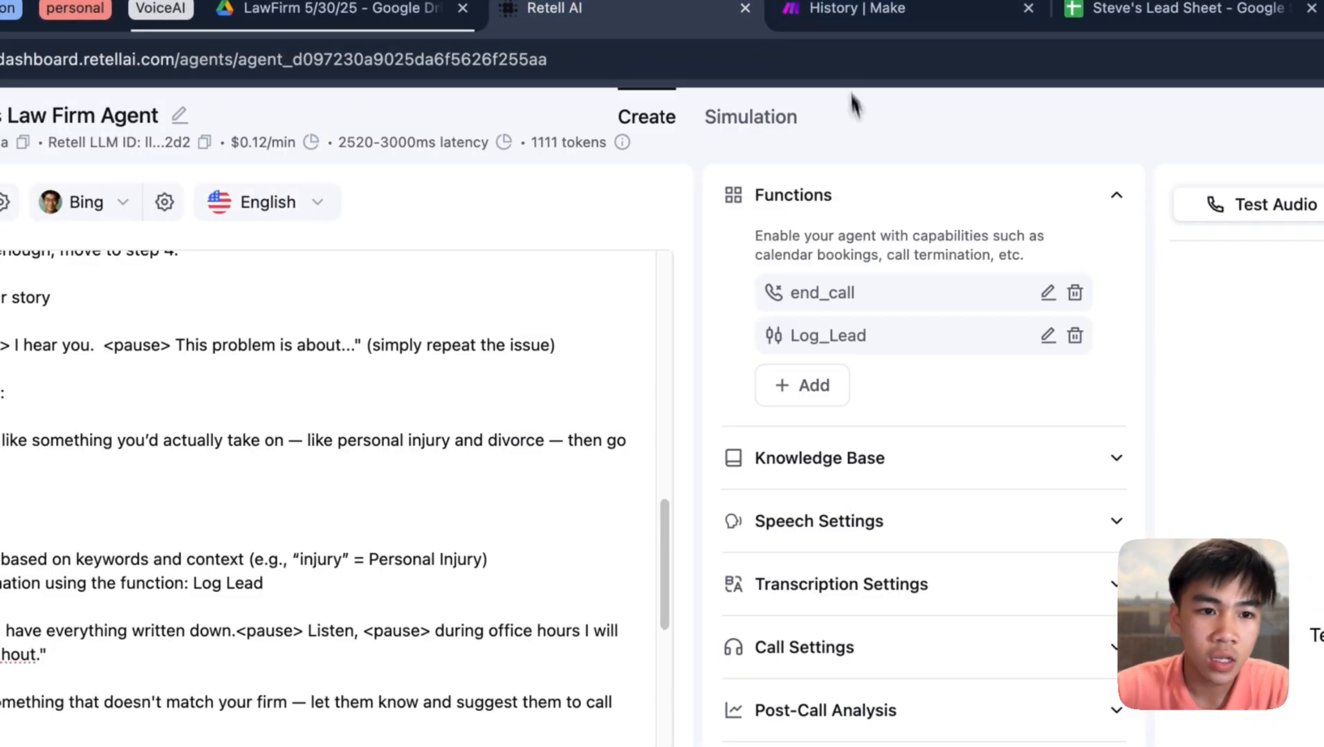
left_click(895, 20)
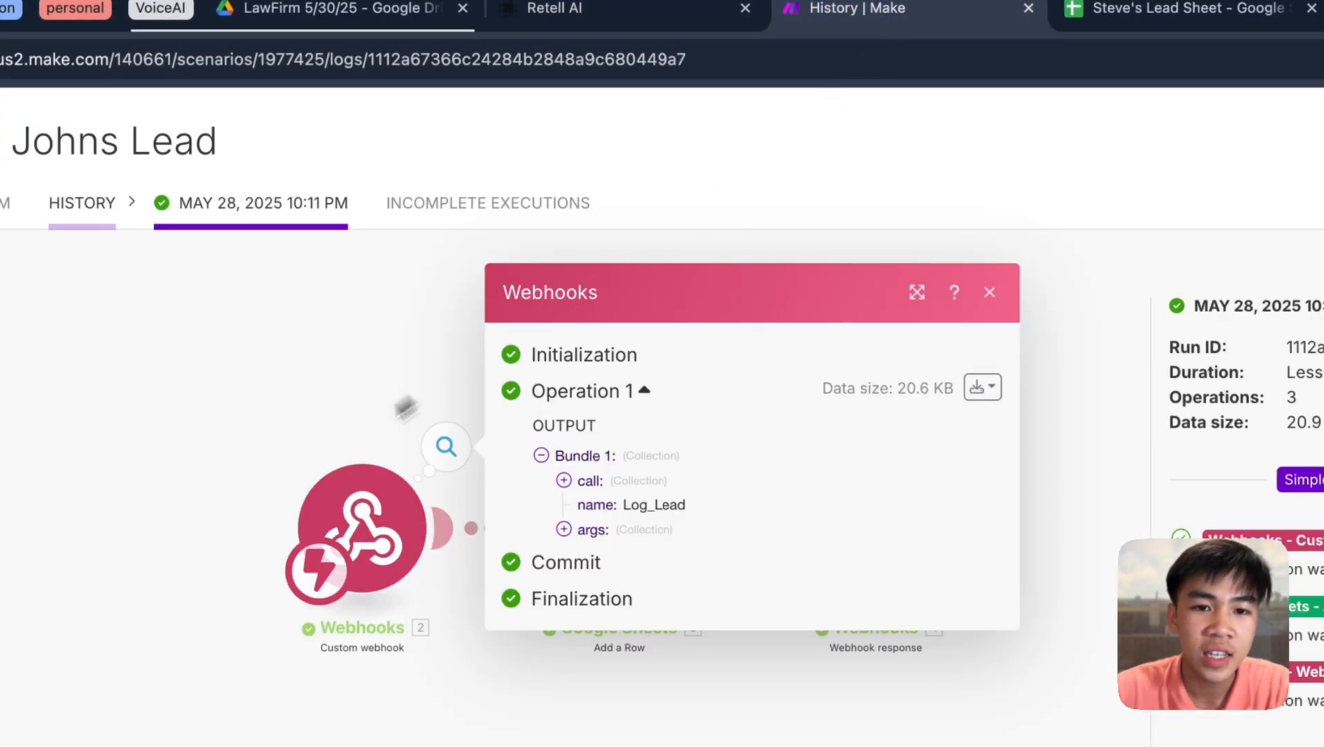
left_click(564, 480)
scroll(684, 504, "down", 1)
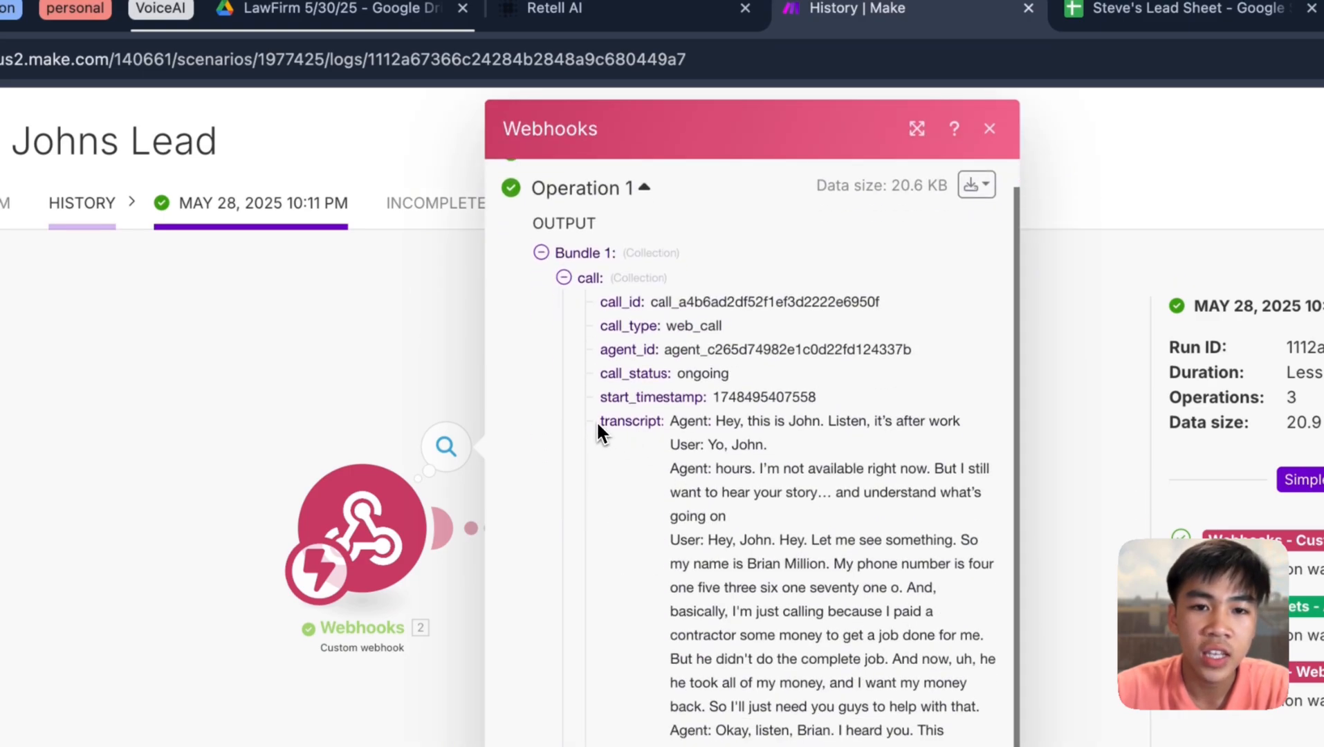
left_click_drag(598, 419, 836, 746)
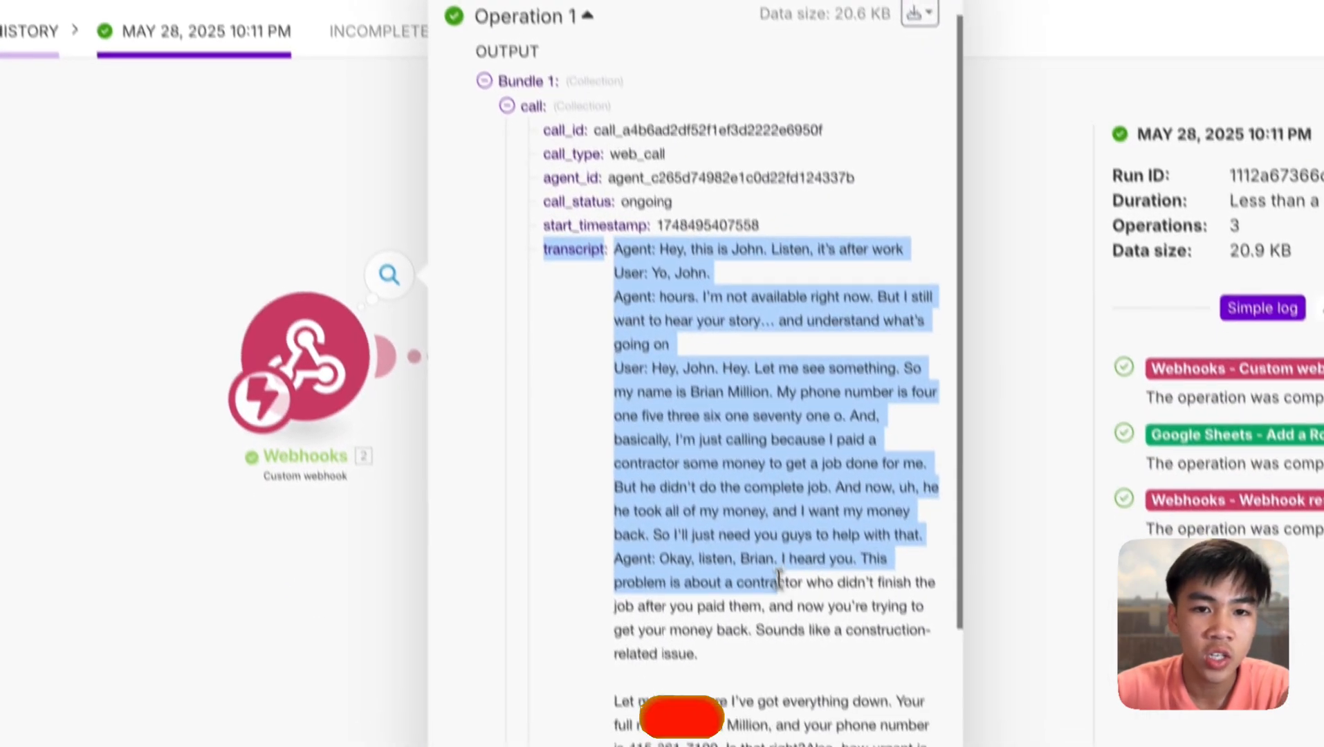
scroll(614, 273, "down", 7)
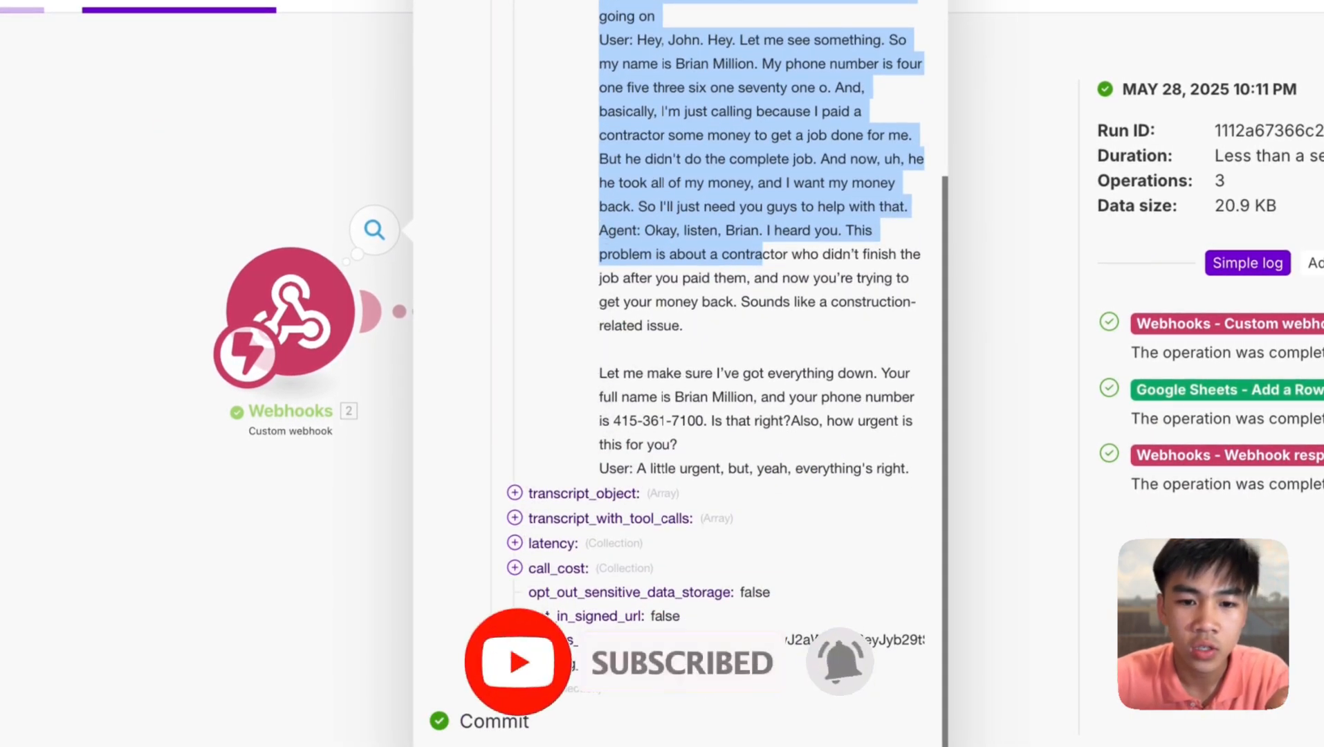
left_click(491, 688)
scroll(623, 504, "down", 4)
- Check the caller's name in args, then review the Google Sheets module's mappings
triple_click(609, 566)
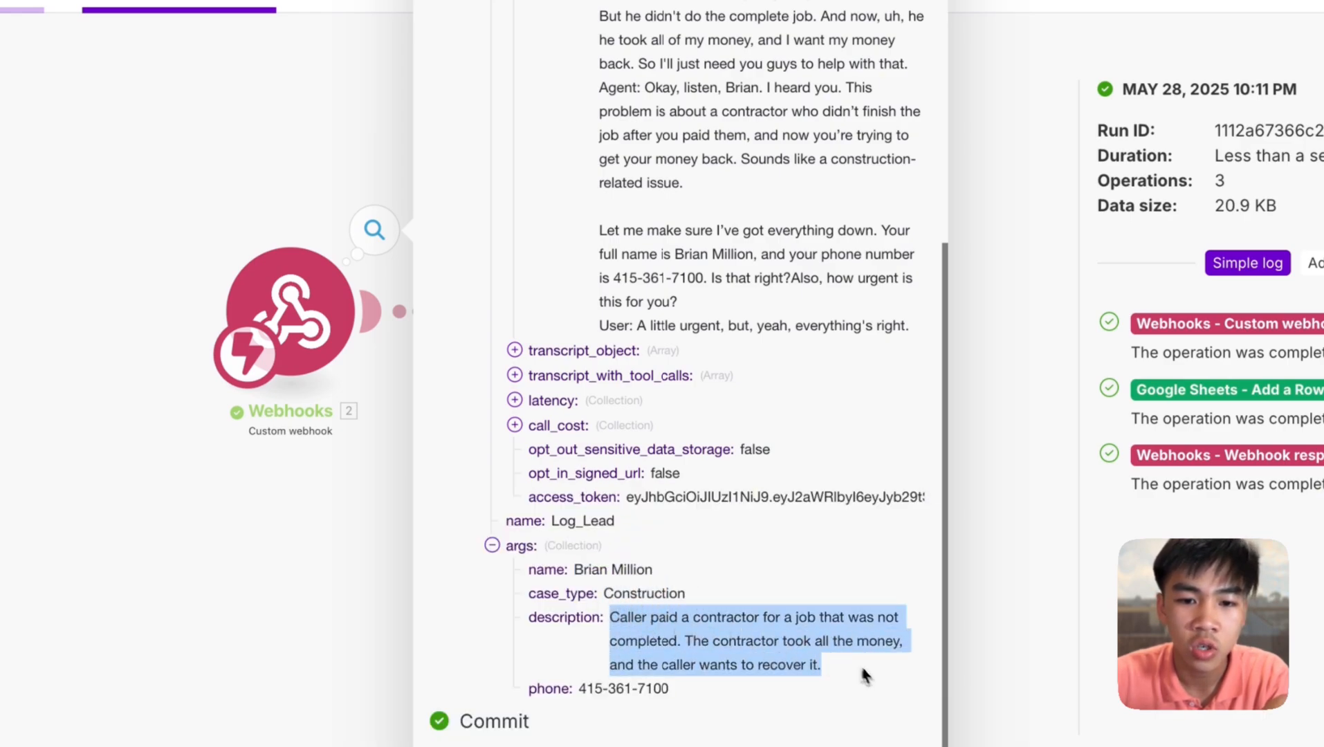
left_click(680, 696)
scroll(738, 389, "up", 15)
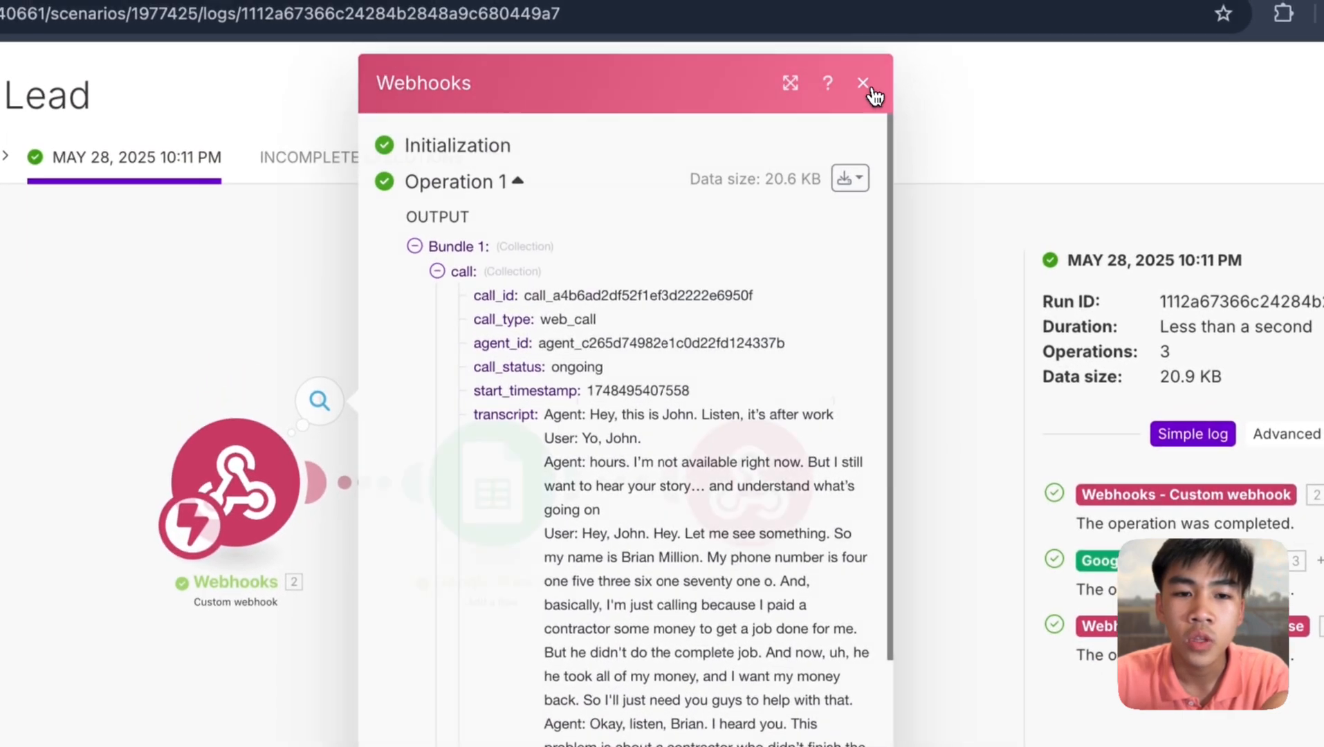
left_click(871, 88)
scroll(546, 413, "up", 2)
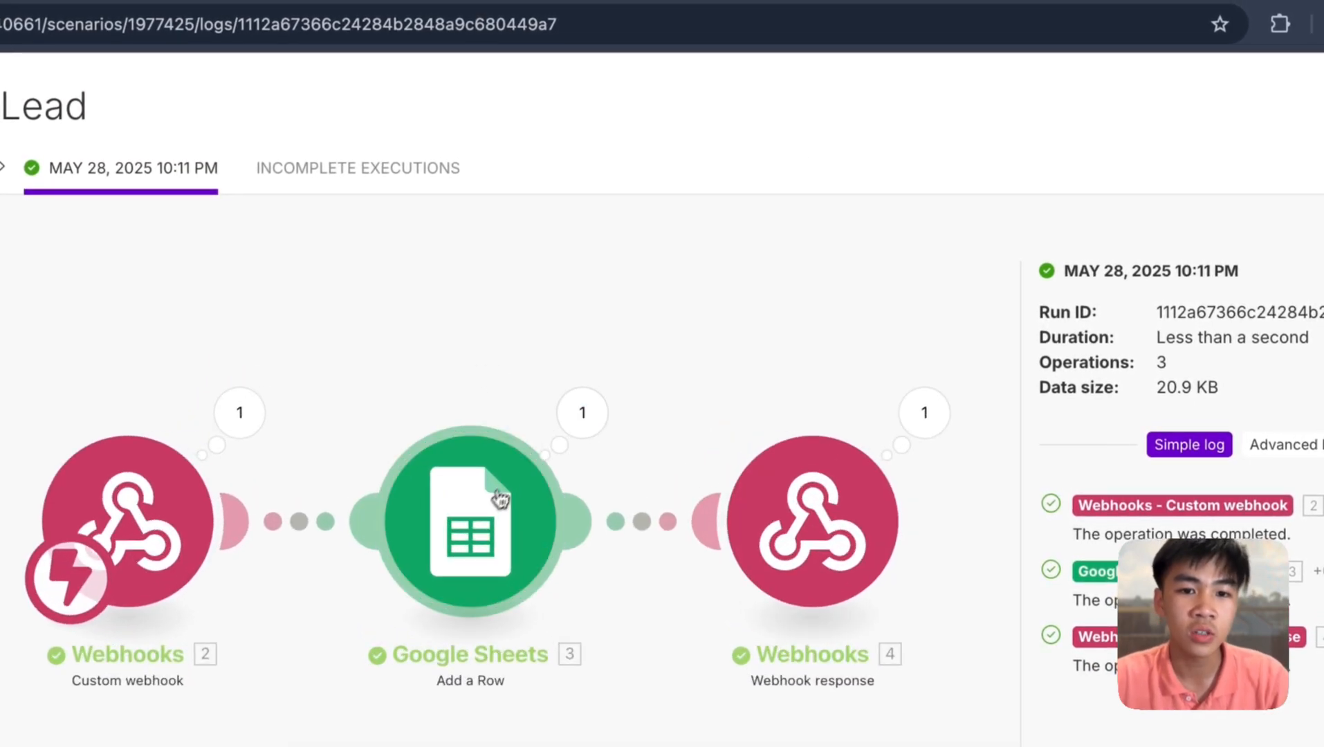
left_click(482, 497)
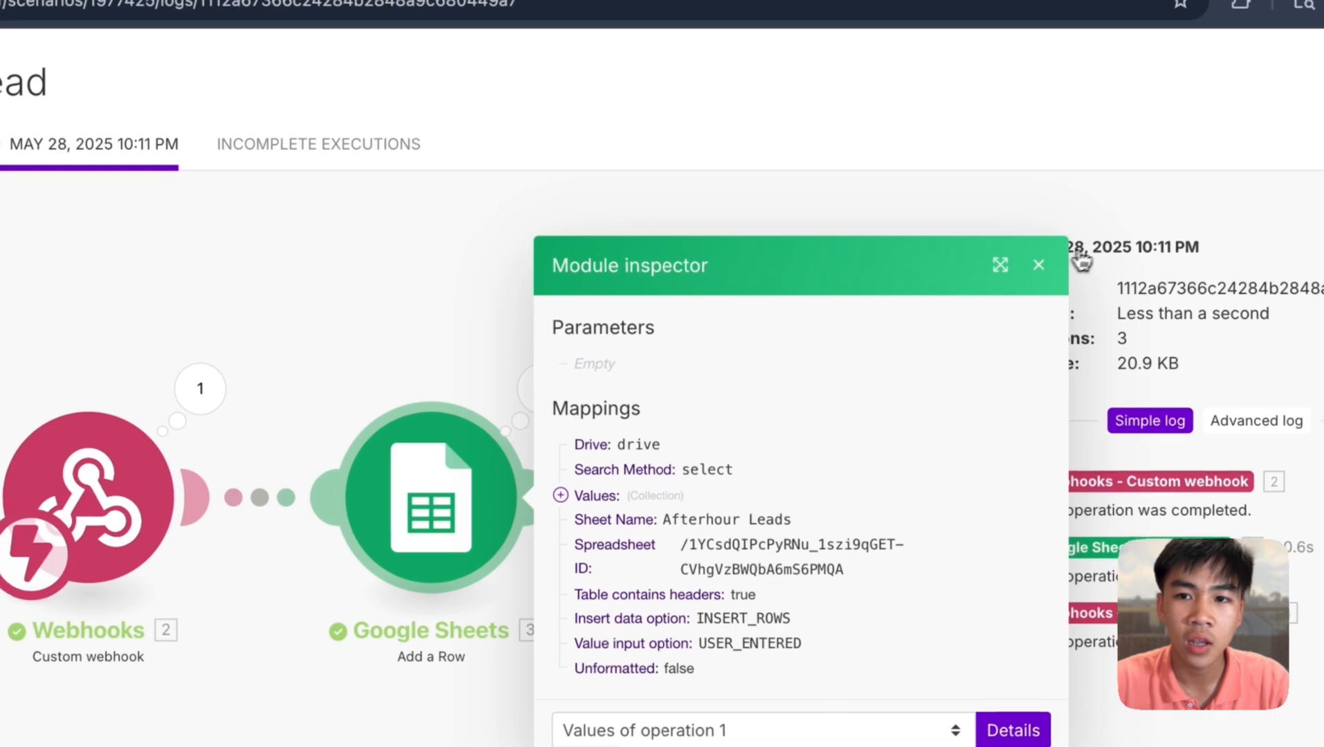
left_click(1078, 288)
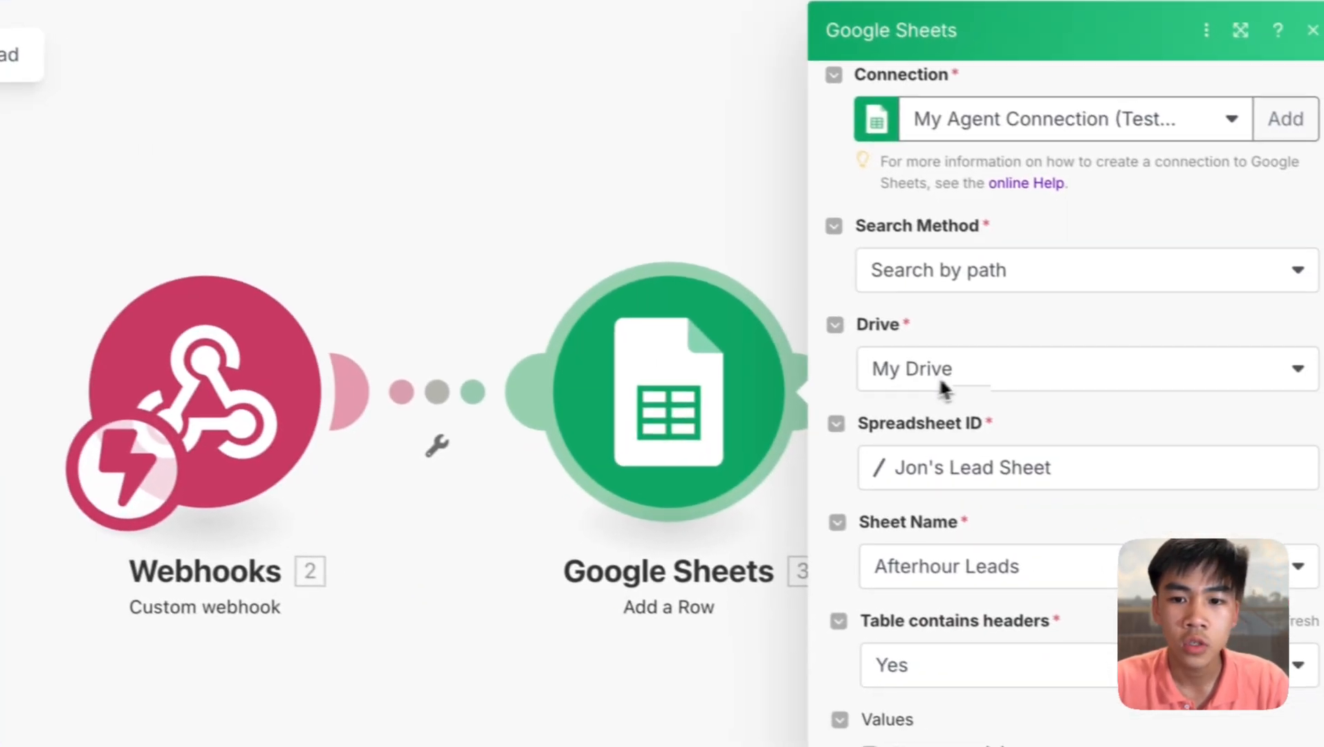
- Review which webhook fields map to the Name (B), Phone and Case Type columns
scroll(1028, 457, "down", 10)
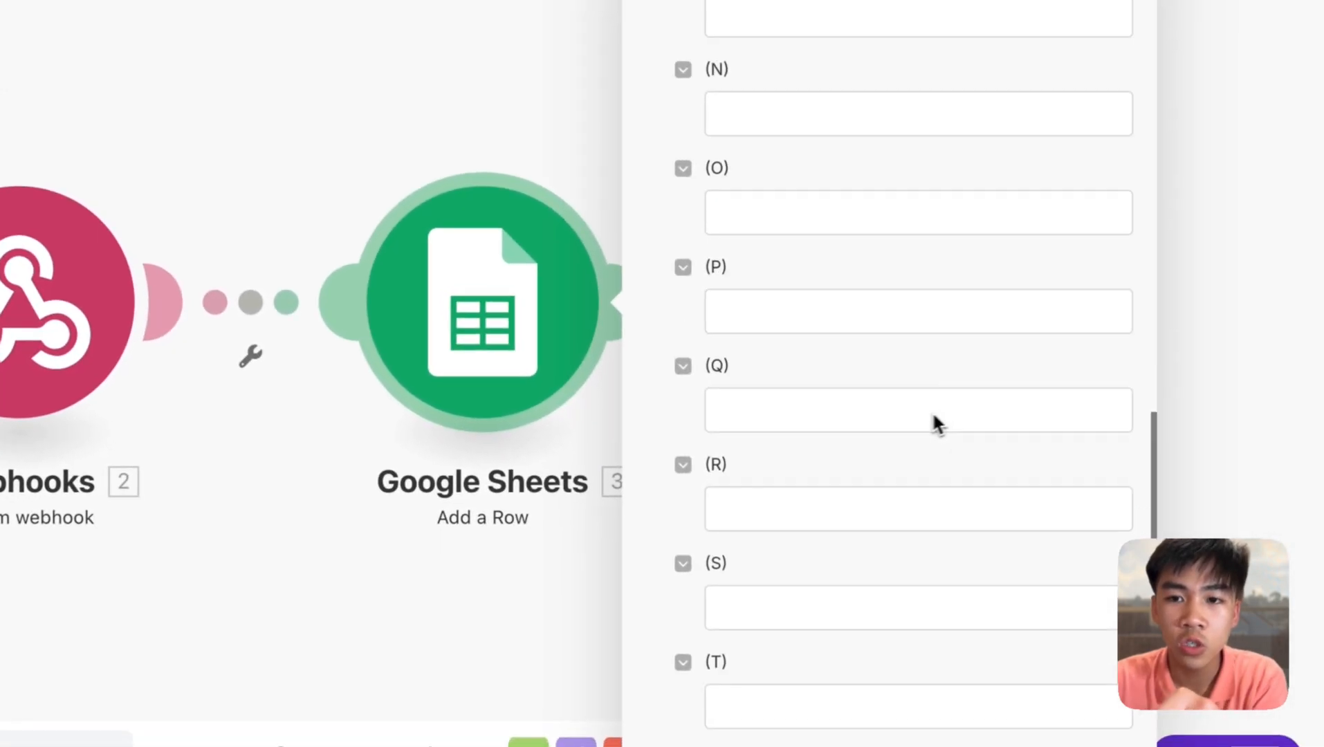
scroll(935, 422, "up", 10)
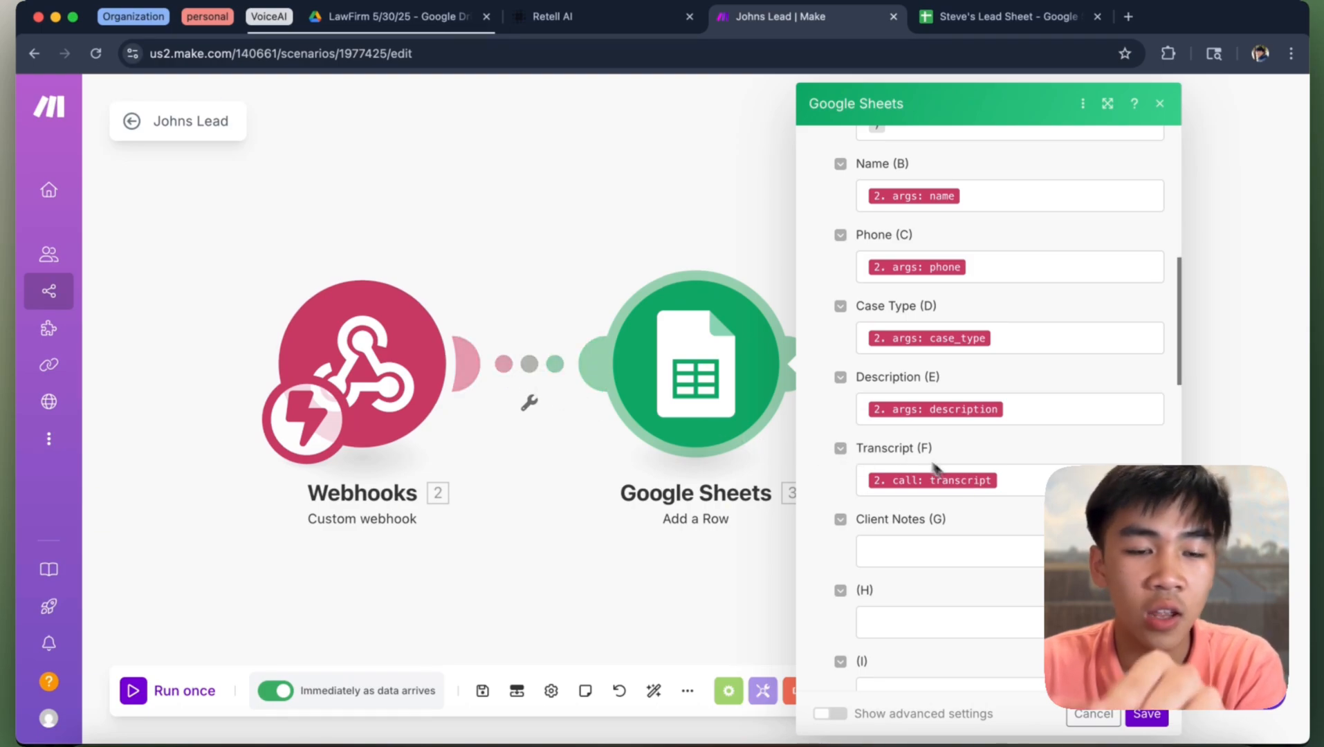
scroll(1016, 488, "up", 8)
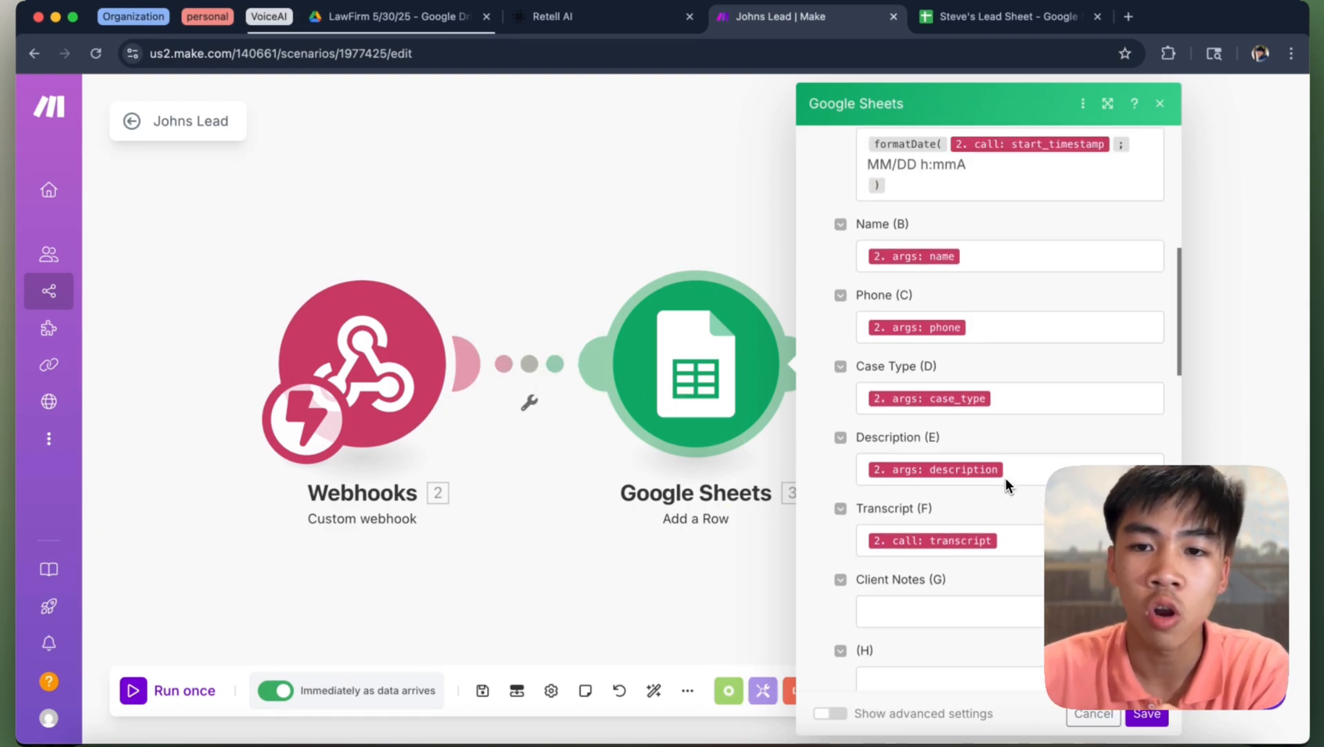
scroll(1007, 495, "down", 4)
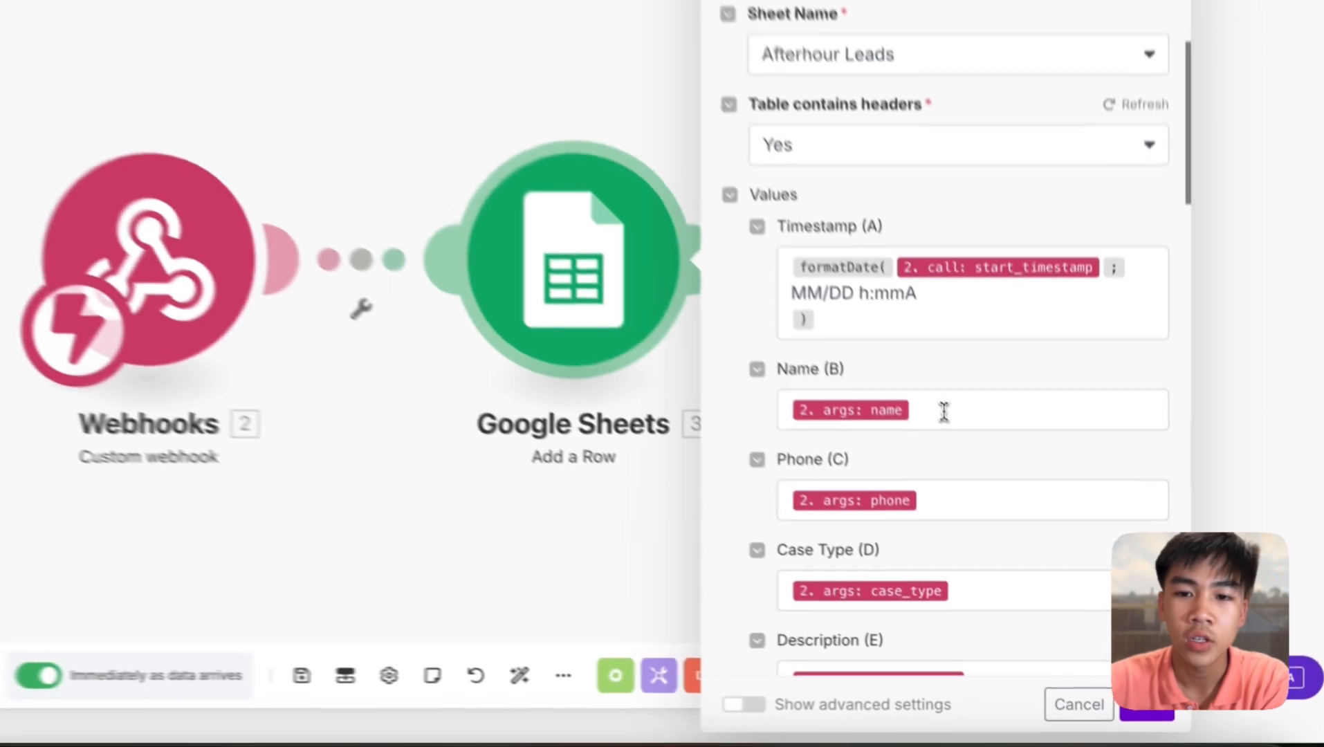
left_click(986, 484)
left_click(1152, 732)
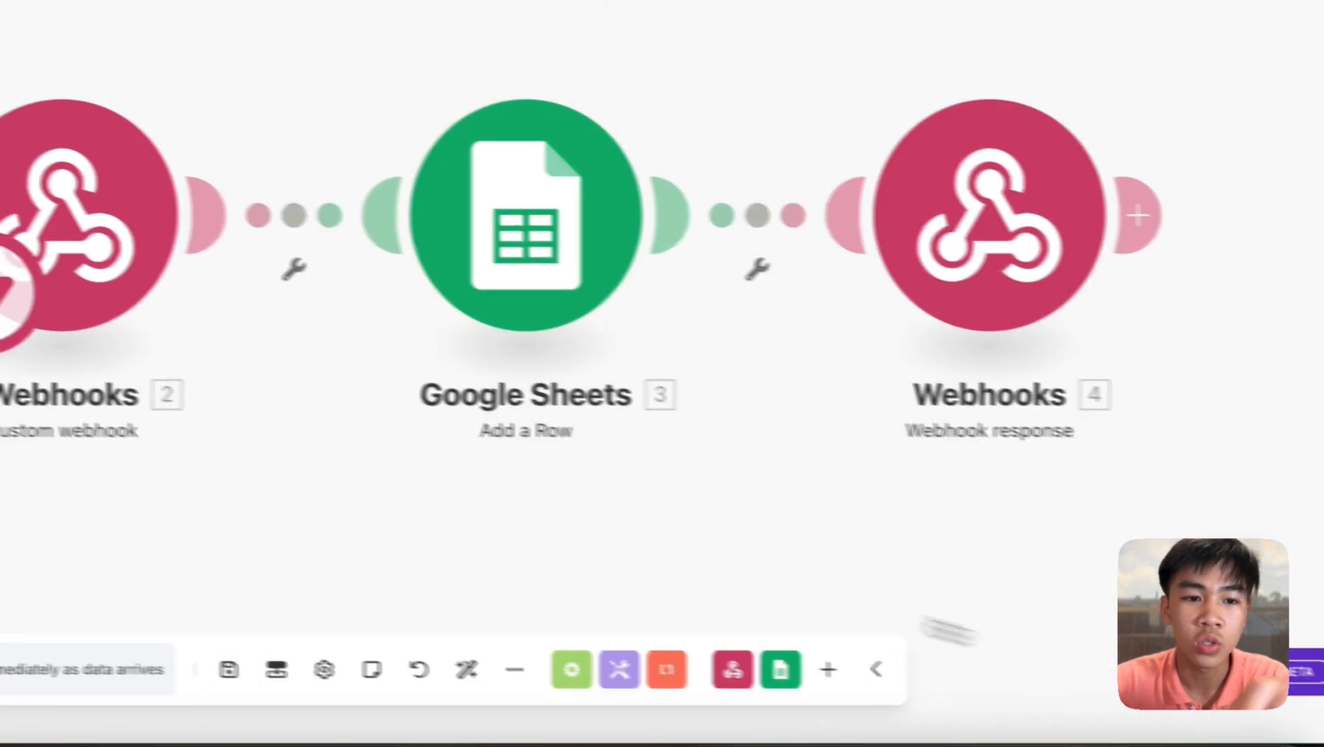
- Compare against the logged lead row in Steve's Lead Sheet, then return to Johns Lead
left_click(1041, 7)
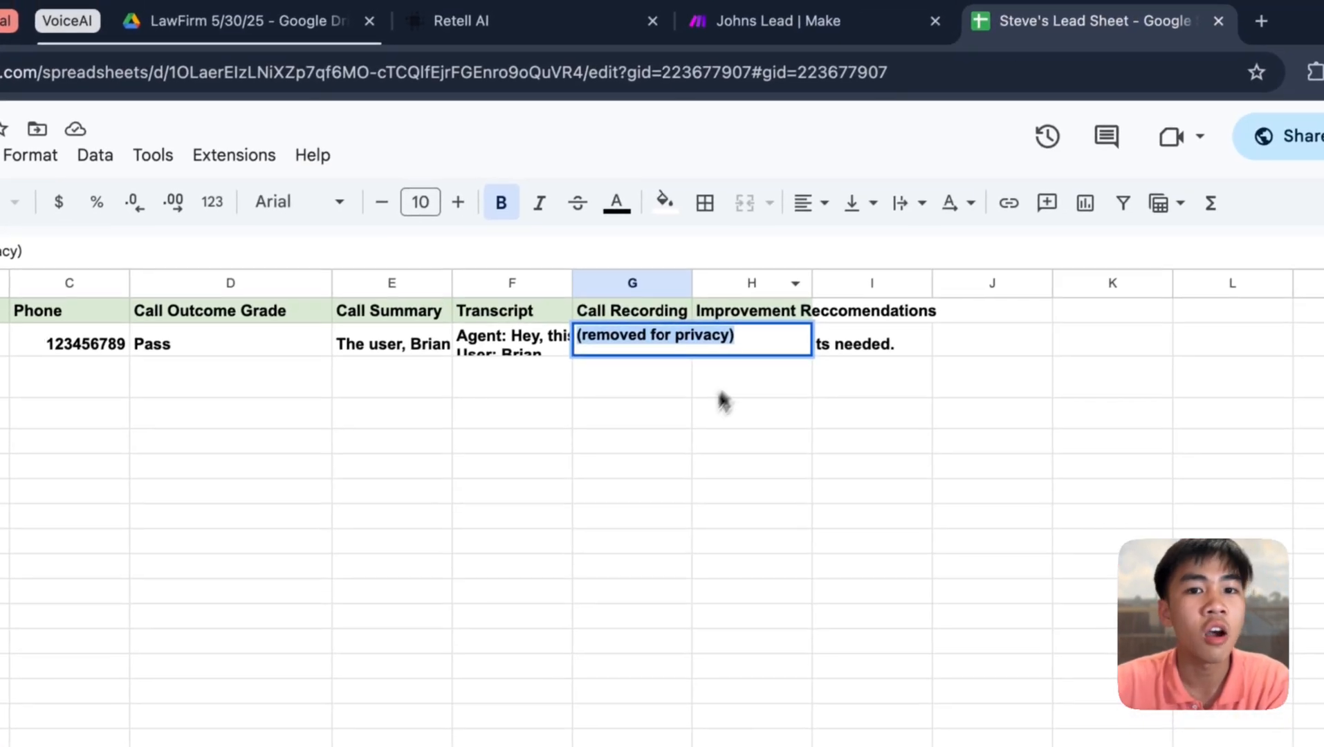
left_click(925, 347)
left_click_drag(936, 347, 80, 262)
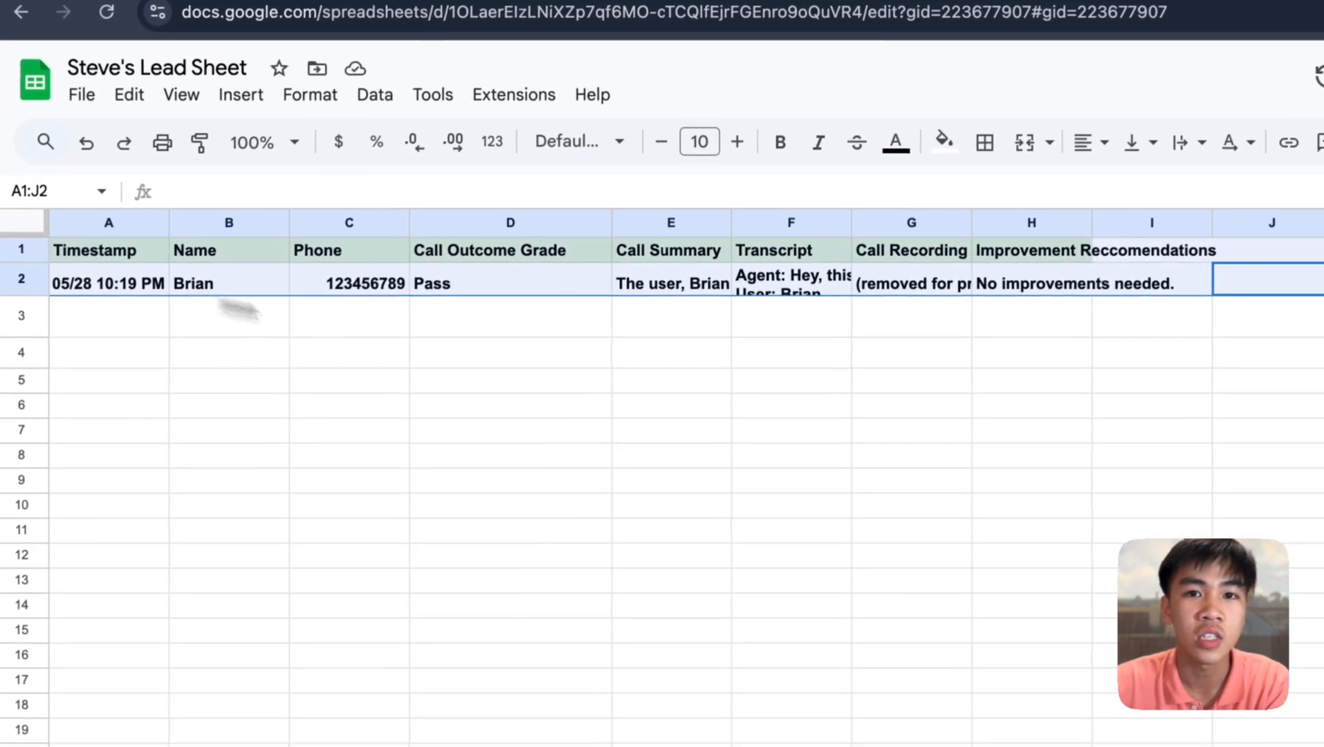
left_click(872, 389)
left_click(854, 23)
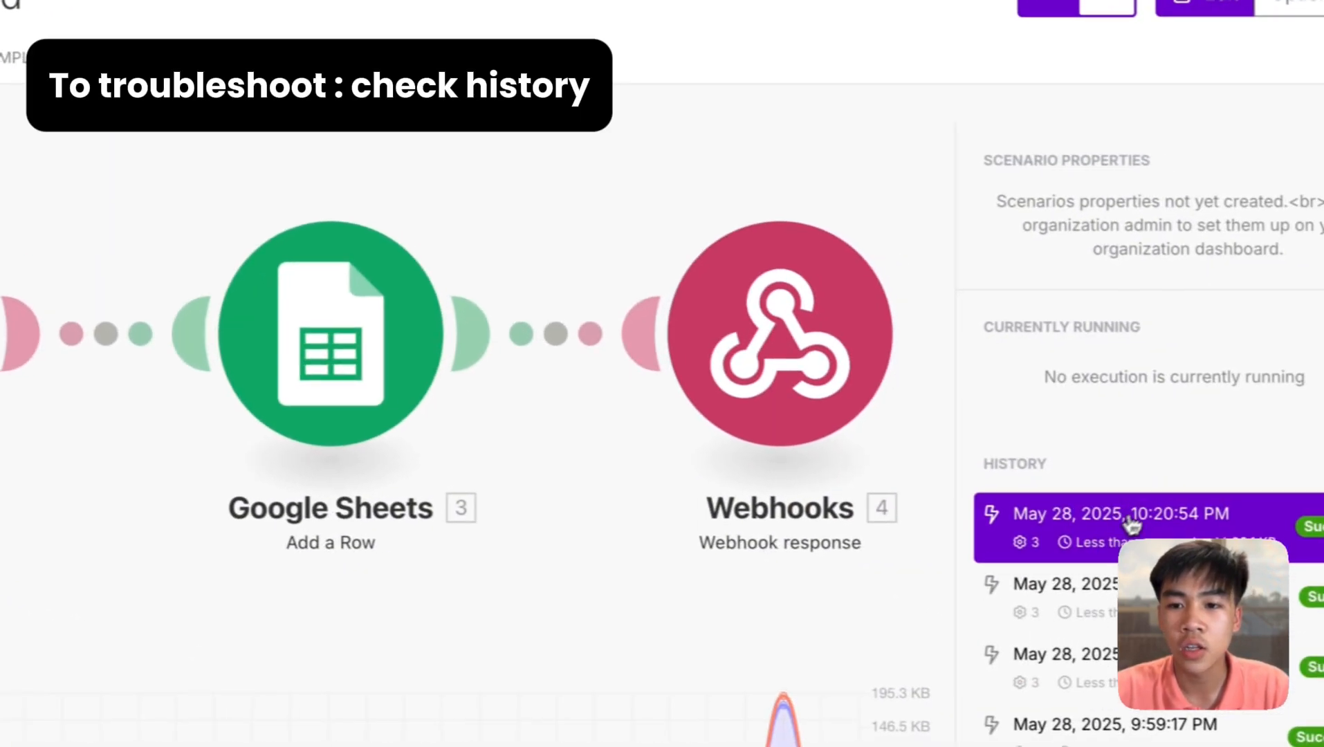
- Open the 10:20 PM run and check the webhook args' name, case_type and description
scroll(1130, 523, "down", 10)
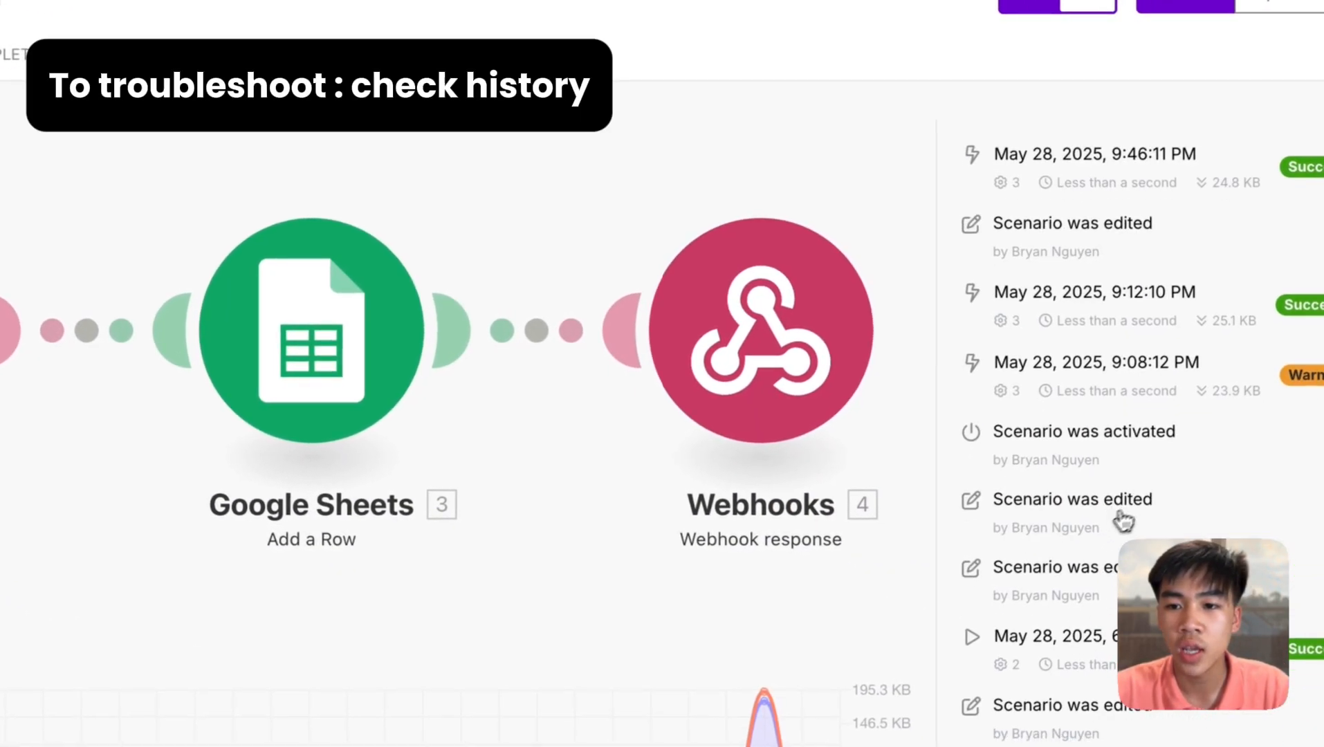
scroll(1125, 520, "up", 10)
left_click(1125, 530)
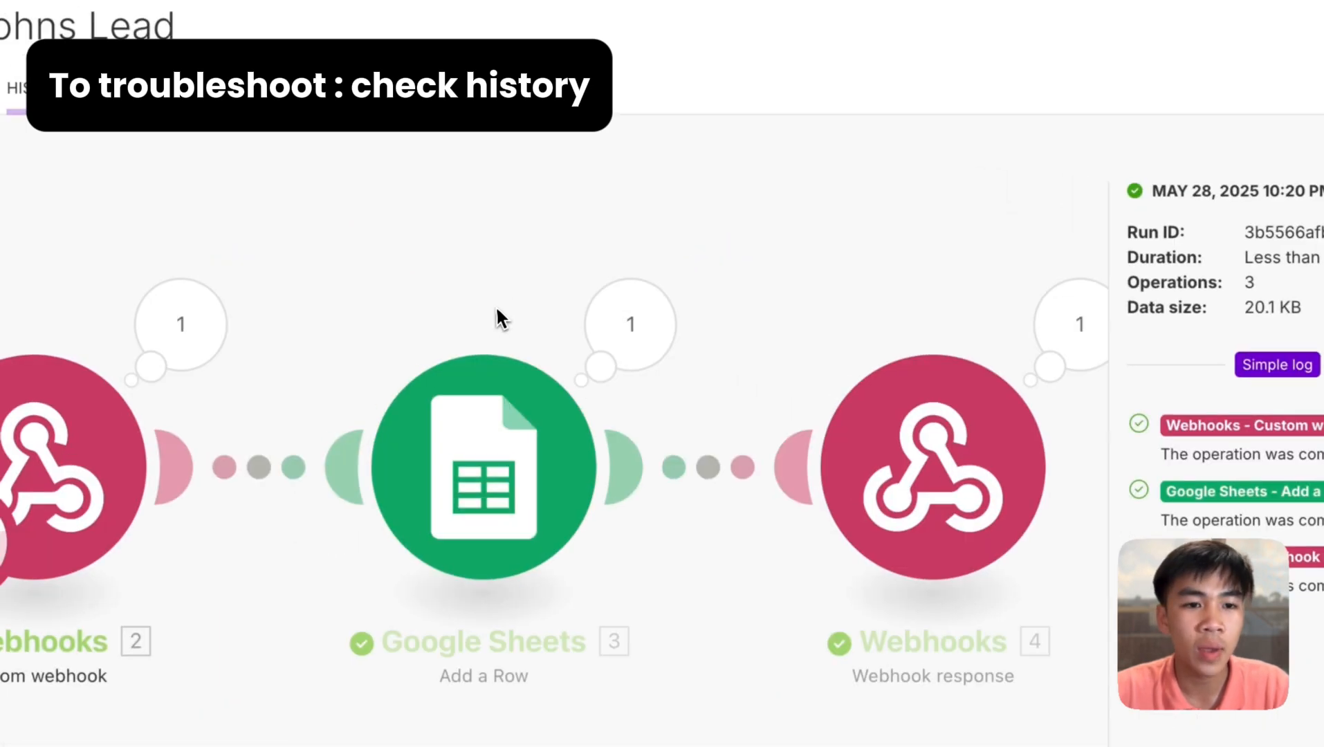
left_click(510, 309)
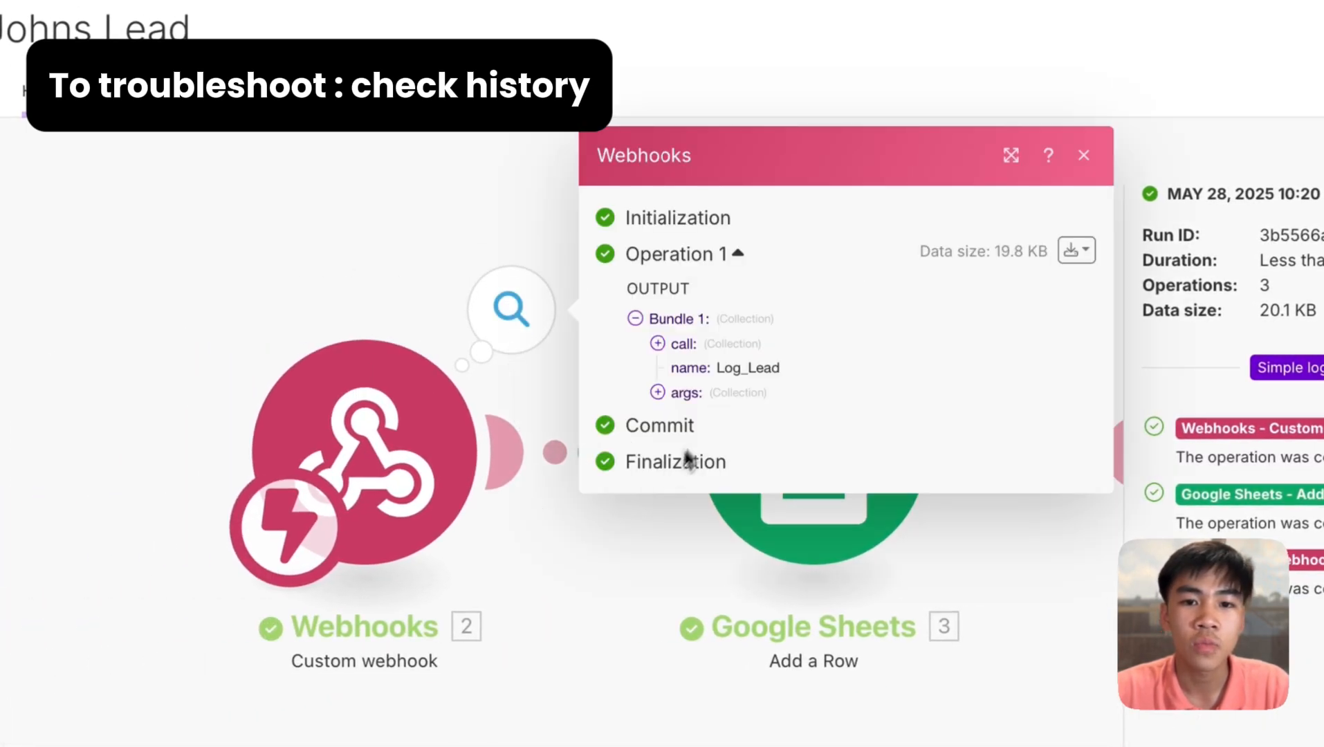
left_click(686, 392)
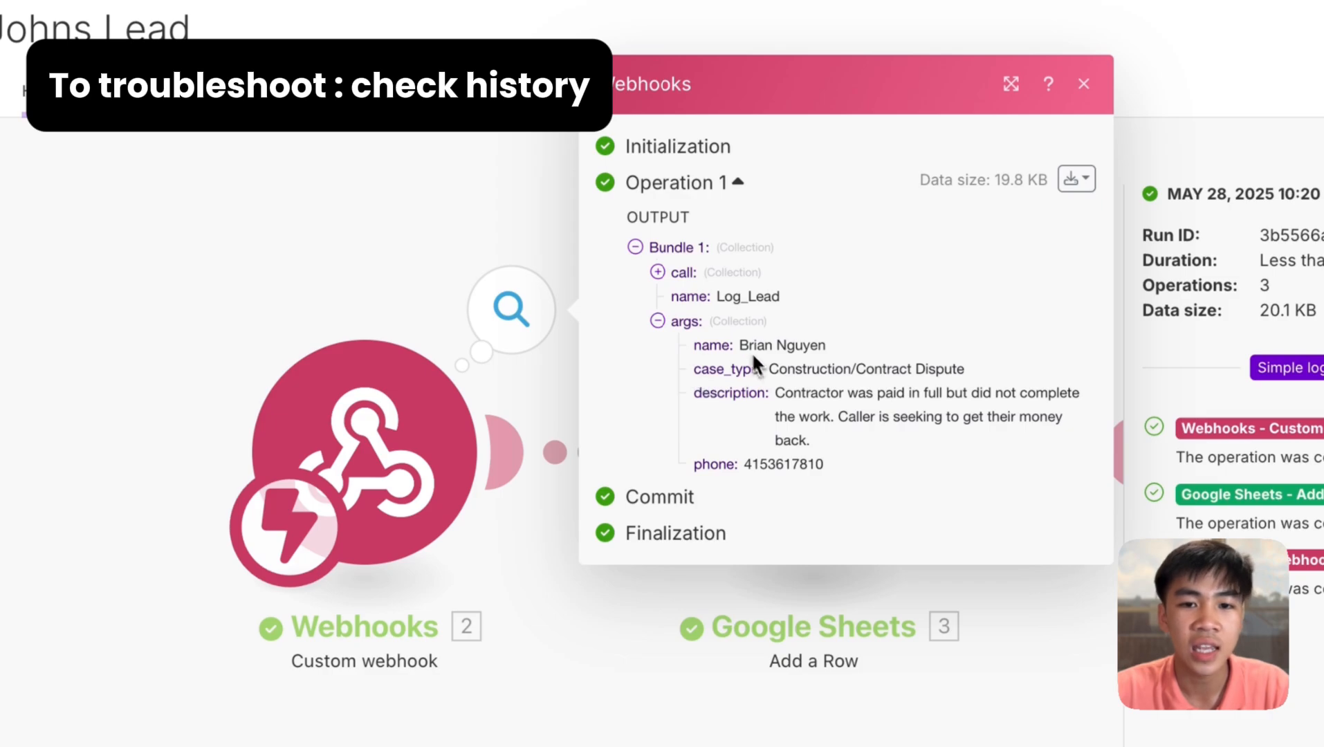
left_click_drag(694, 345, 818, 417)
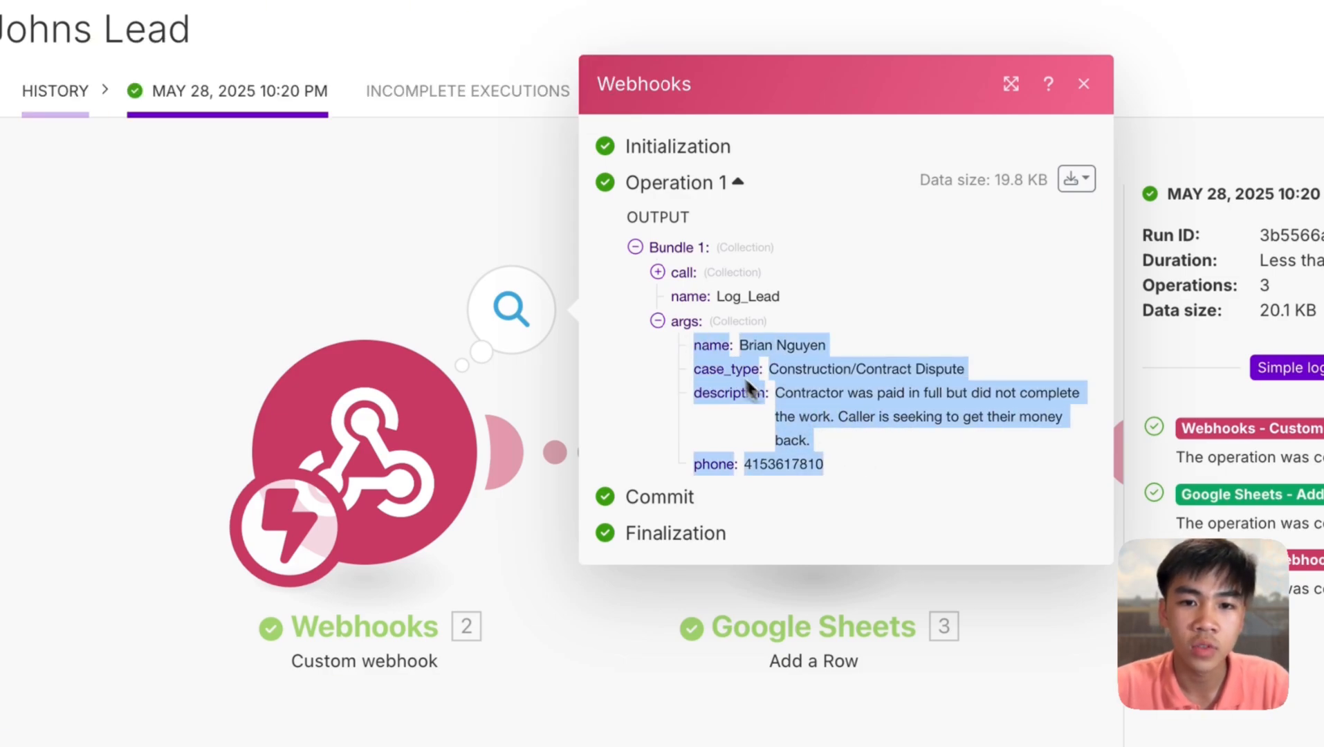
left_click(704, 356)
left_click_drag(704, 367, 711, 384)
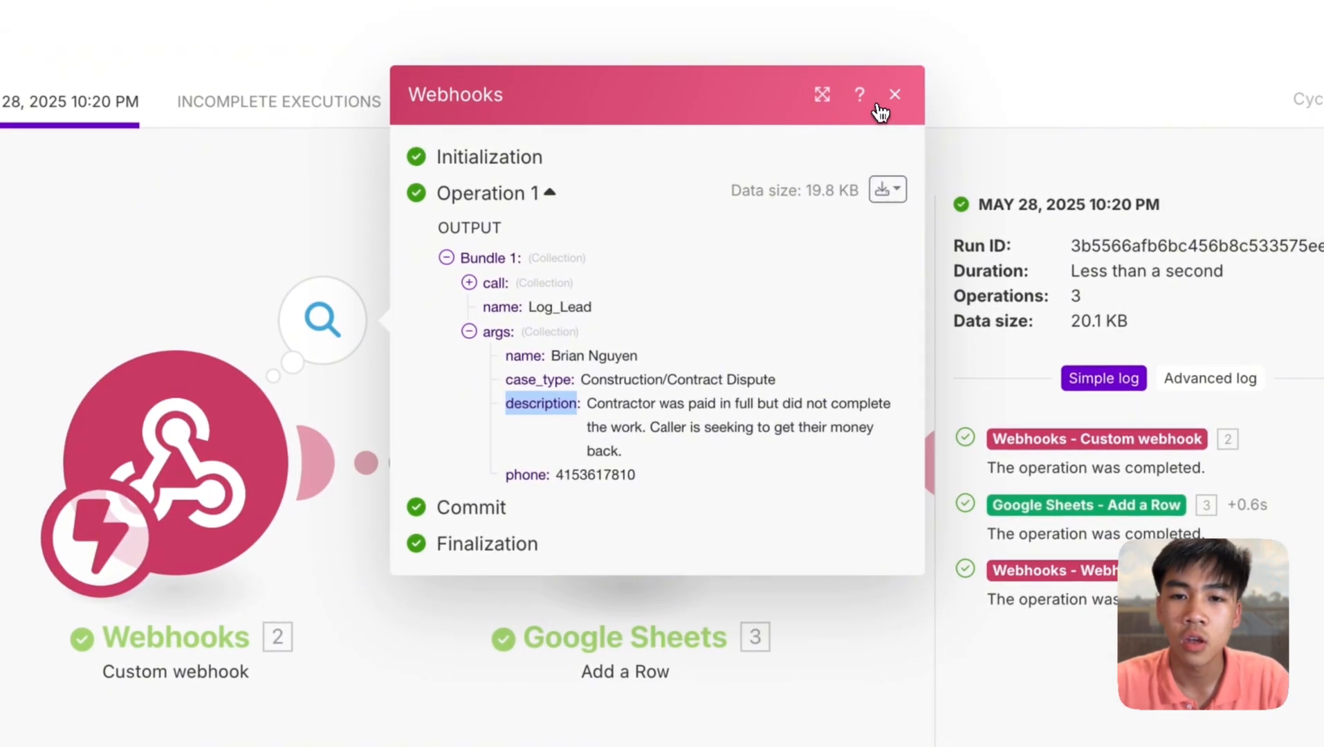
left_click(1083, 83)
- Confirm the Google Sheets operation's Values were written to row 8 of Afterhour Leads
left_click(797, 317)
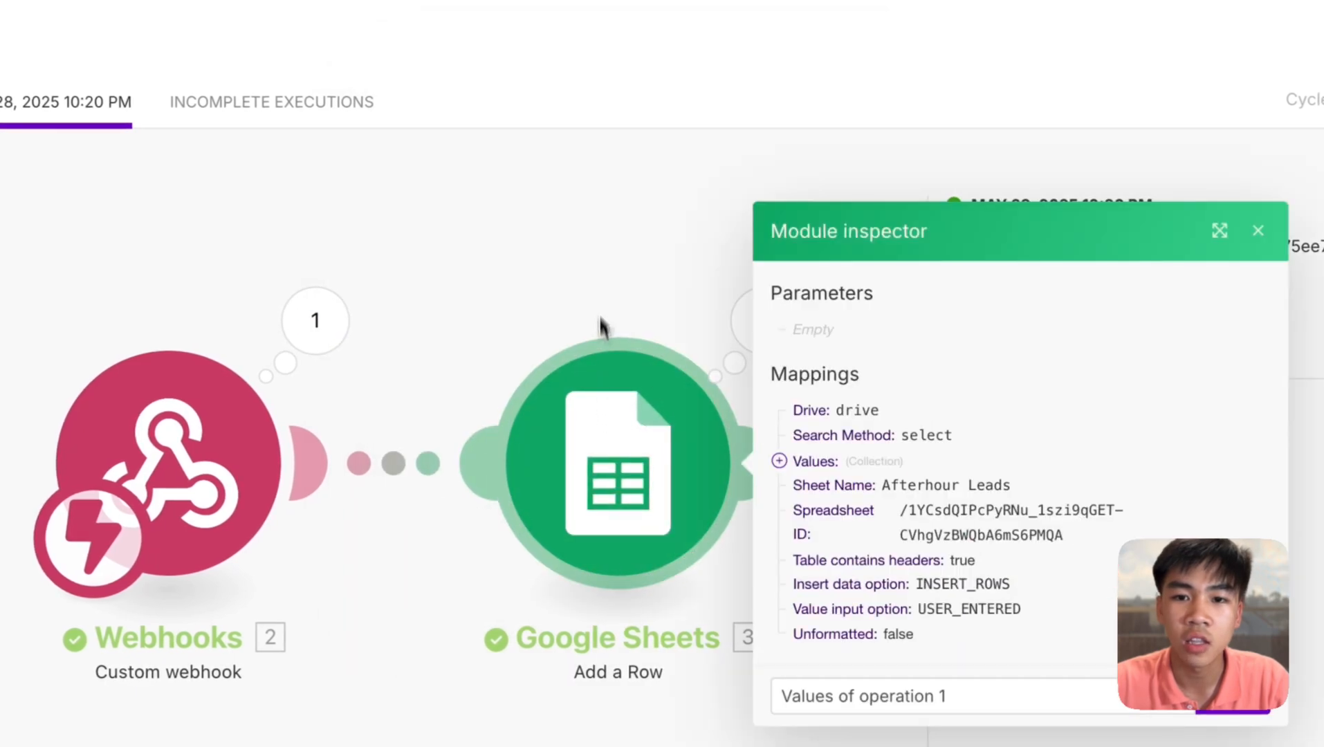
left_click(709, 325)
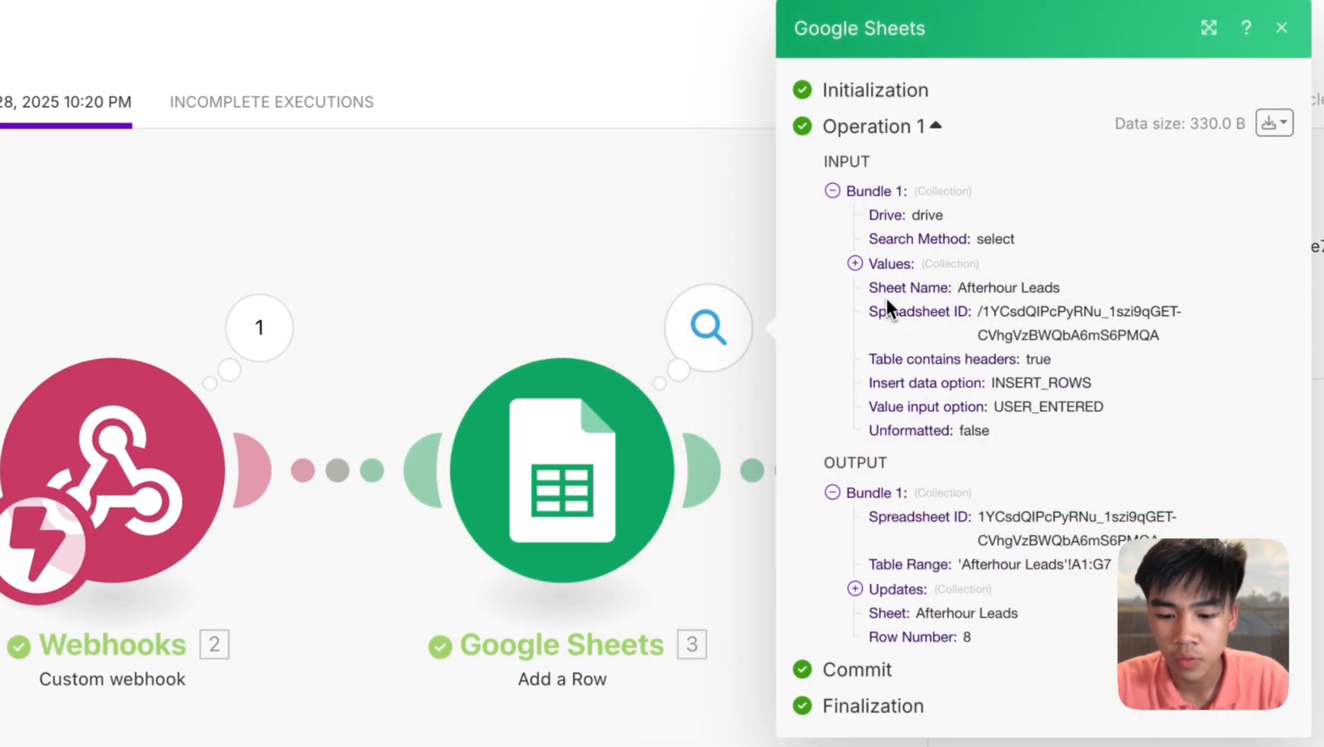
left_click(890, 264)
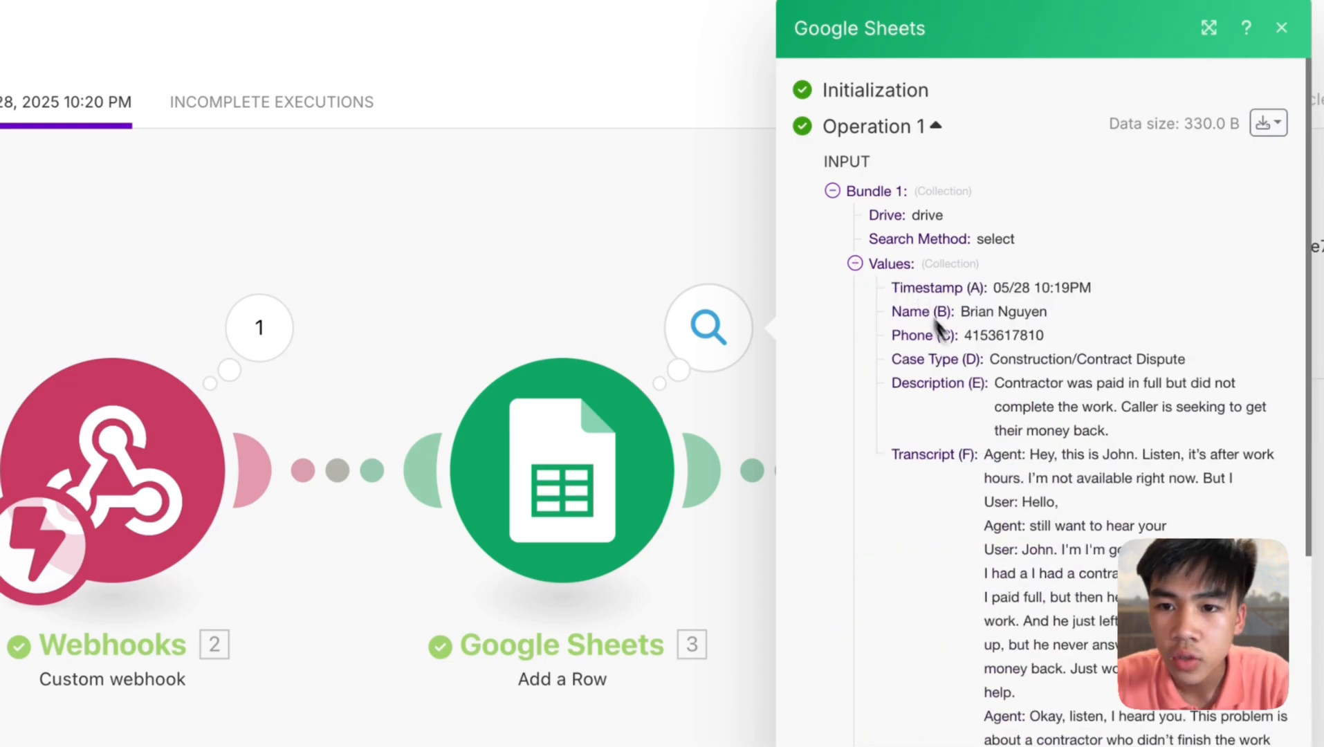
scroll(1009, 439, "down", 1)
left_click_drag(910, 272, 1161, 725)
scroll(1106, 657, "down", 8)
left_click(1062, 628)
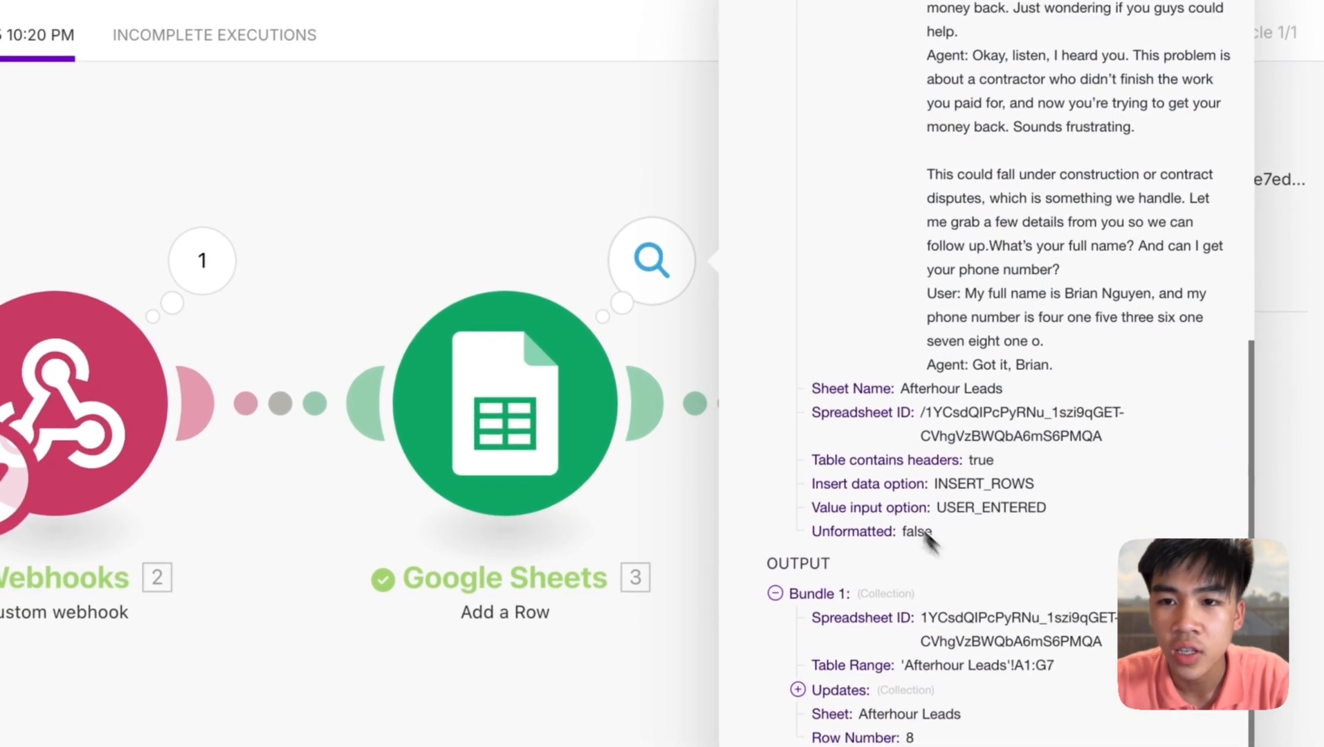
scroll(993, 443, "up", 9)
left_click(1047, 16)
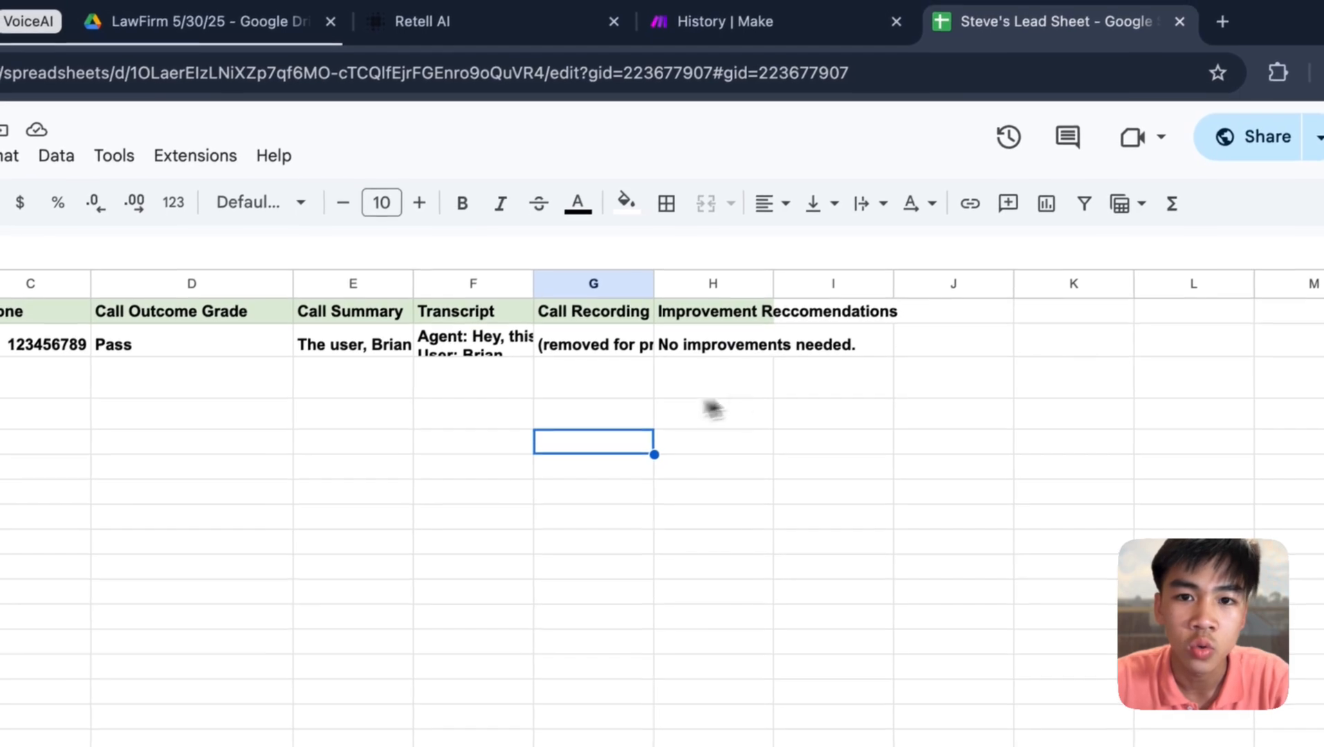
- Select and look over the logged lead's row 2 cells in Steve's Lead Sheet
left_click_drag(864, 337, 230, 361)
left_click(530, 439)
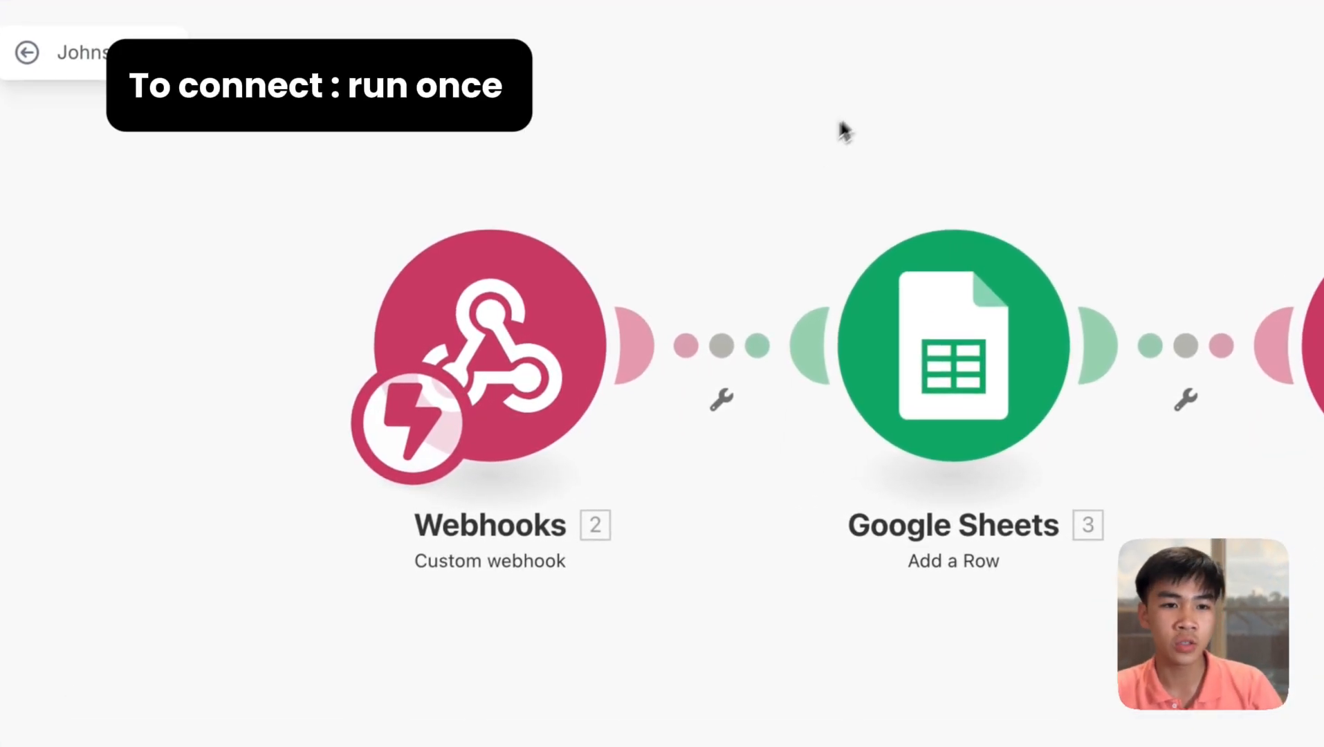
- Set the Johns Lead scenario listening for webhook data and review the Retell AI agent prompt
left_click(229, 692)
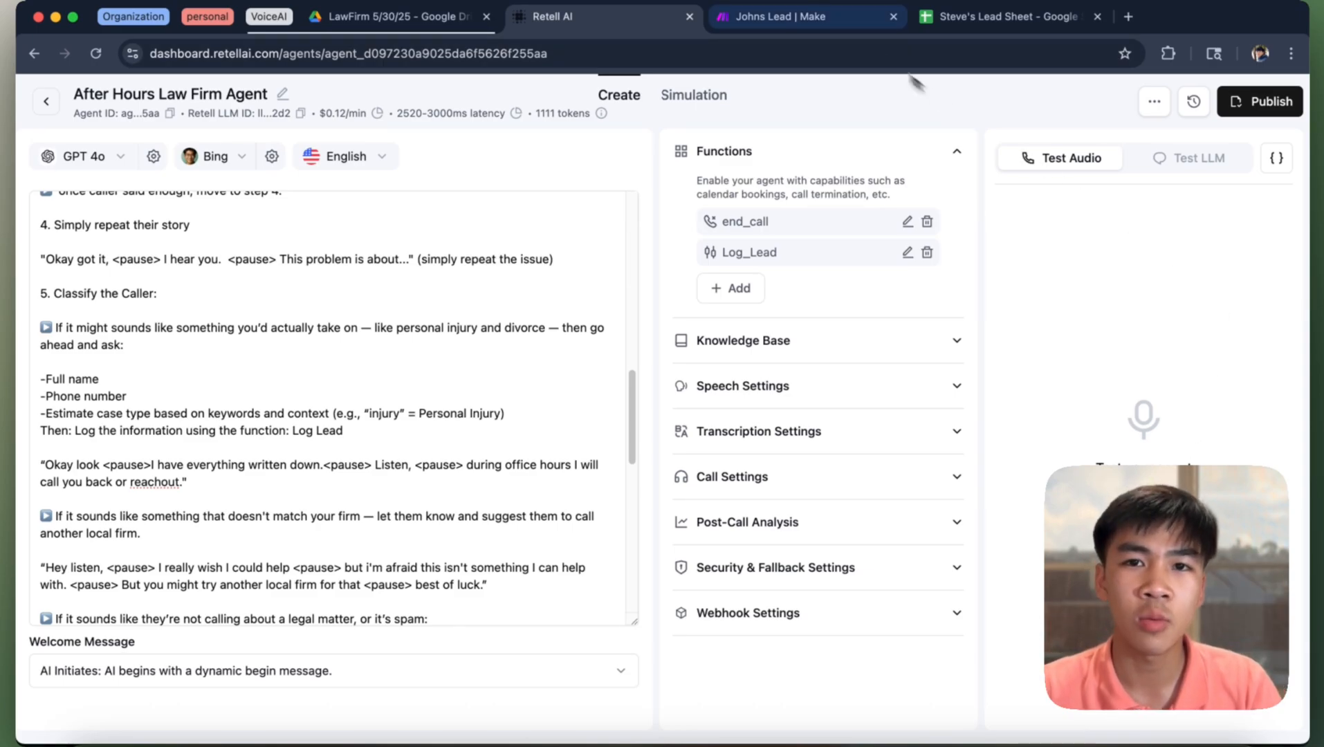
left_click(834, 18)
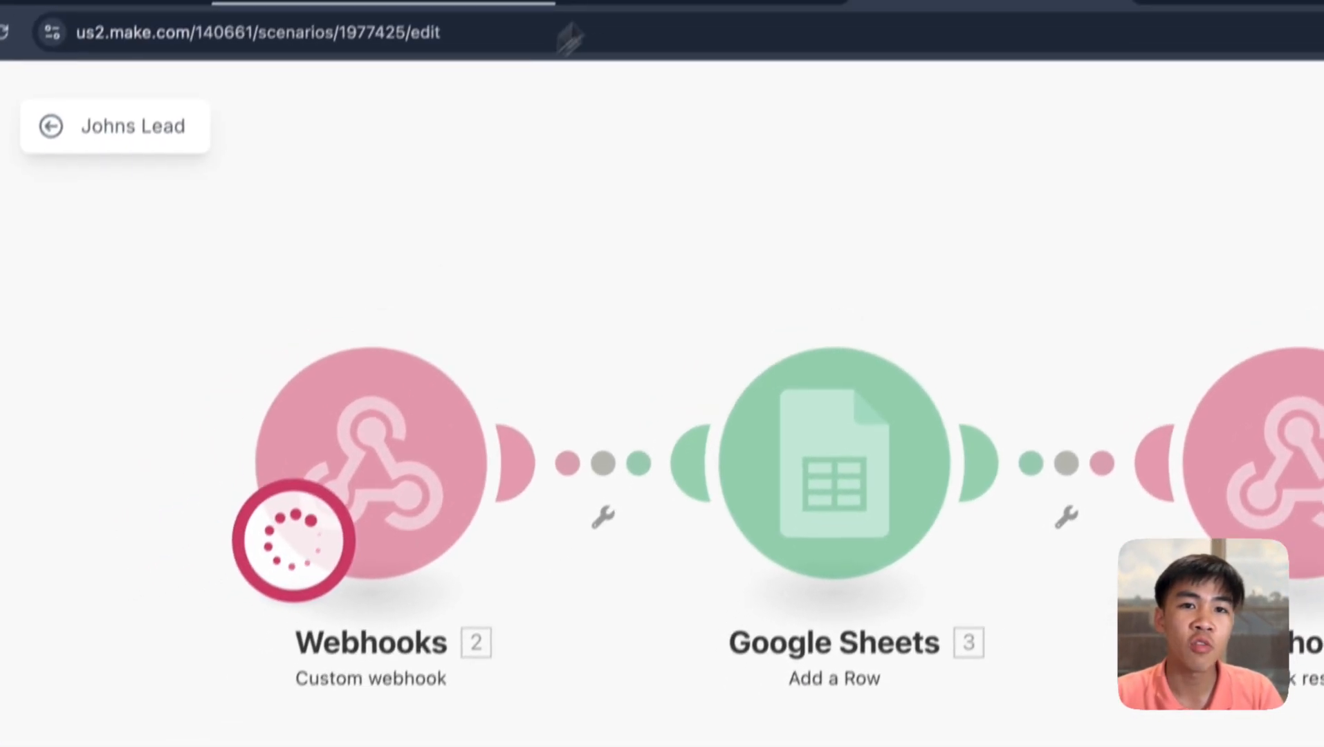
left_click(682, 24)
scroll(623, 488, "down", 5)
left_click_drag(388, 359, 154, 207)
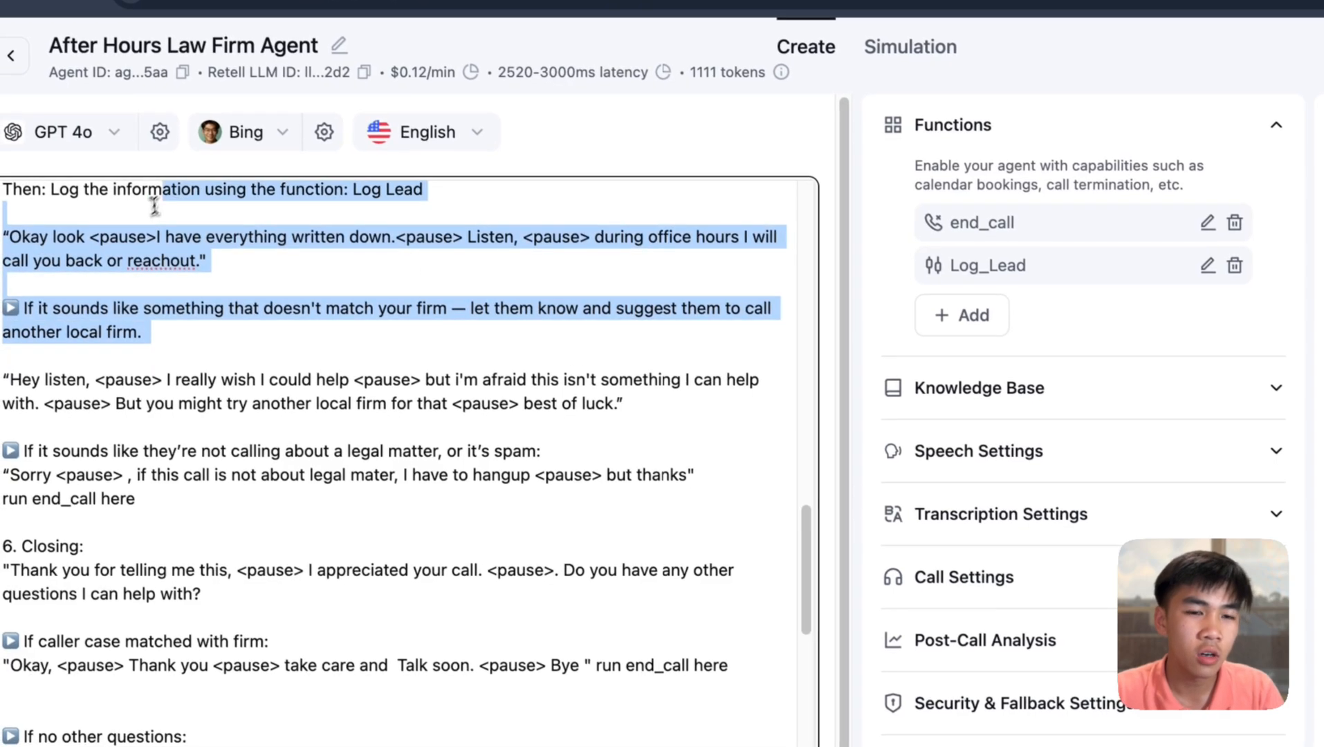
scroll(540, 307, "up", 1)
scroll(541, 307, "down", 1)
- Highlight the Log Lead function mention in the prompt, then stop the Make scenario
left_click(465, 187)
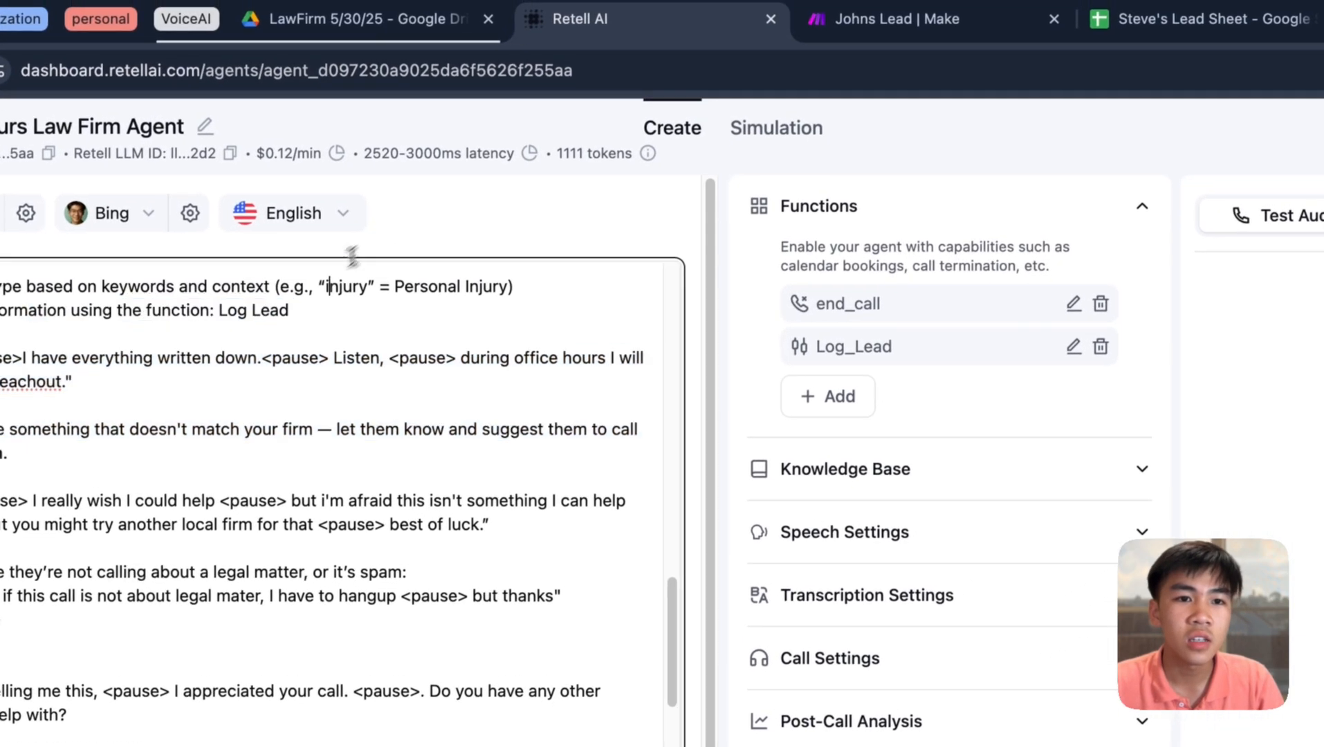
left_click_drag(291, 310, 141, 310)
scroll(207, 305, "down", 1)
left_click(890, 25)
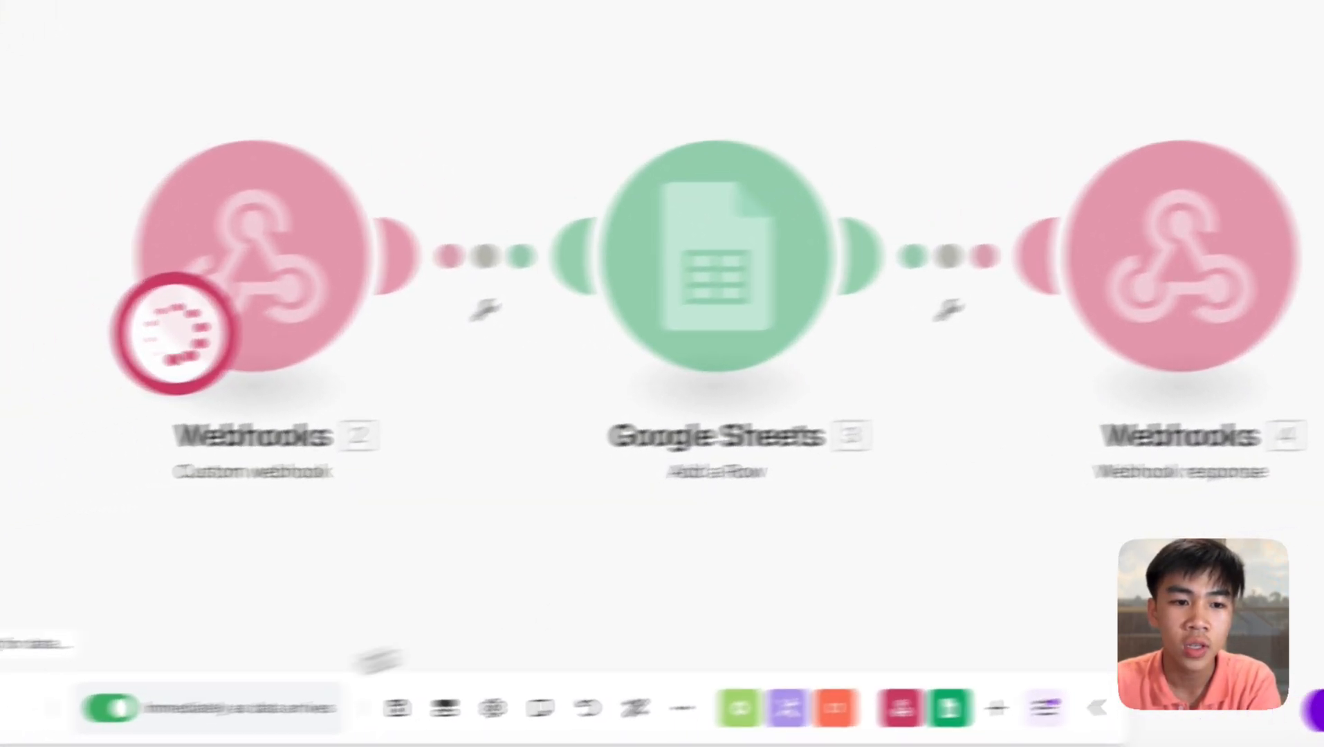
left_click(213, 715)
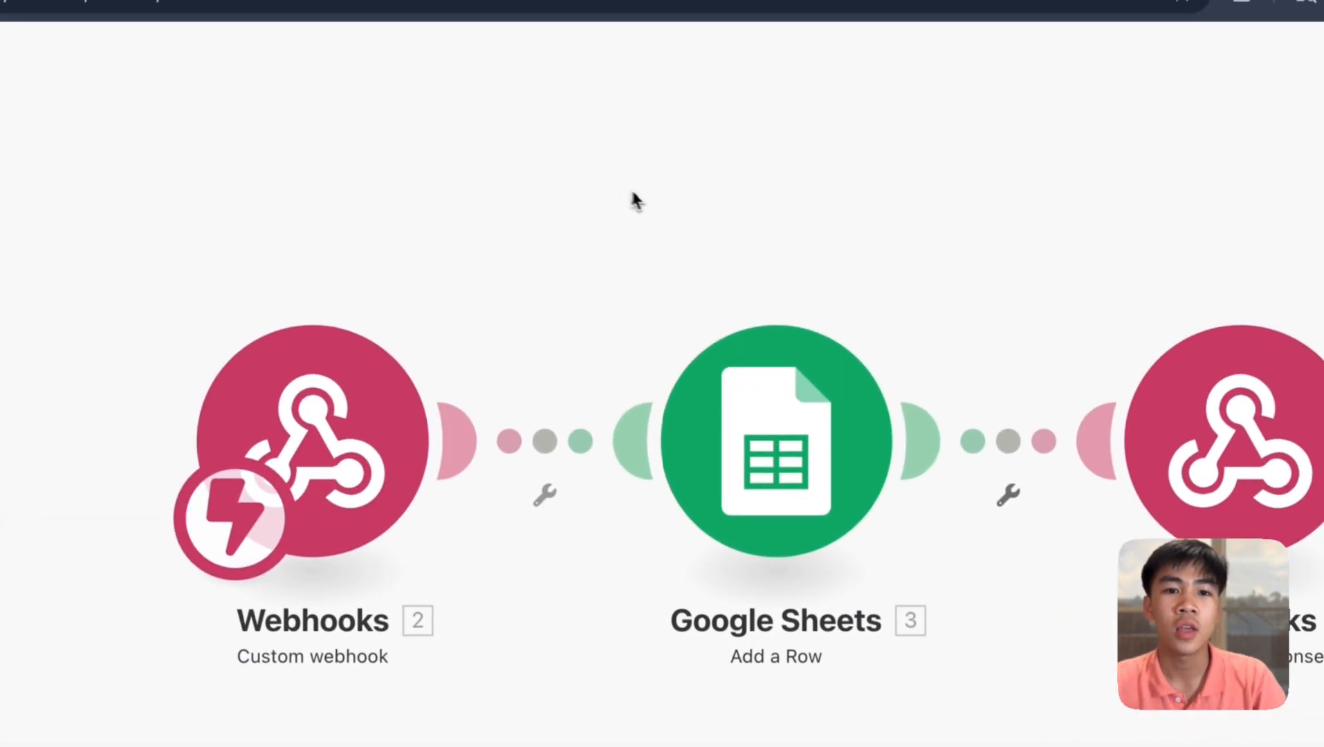
left_click(809, 434)
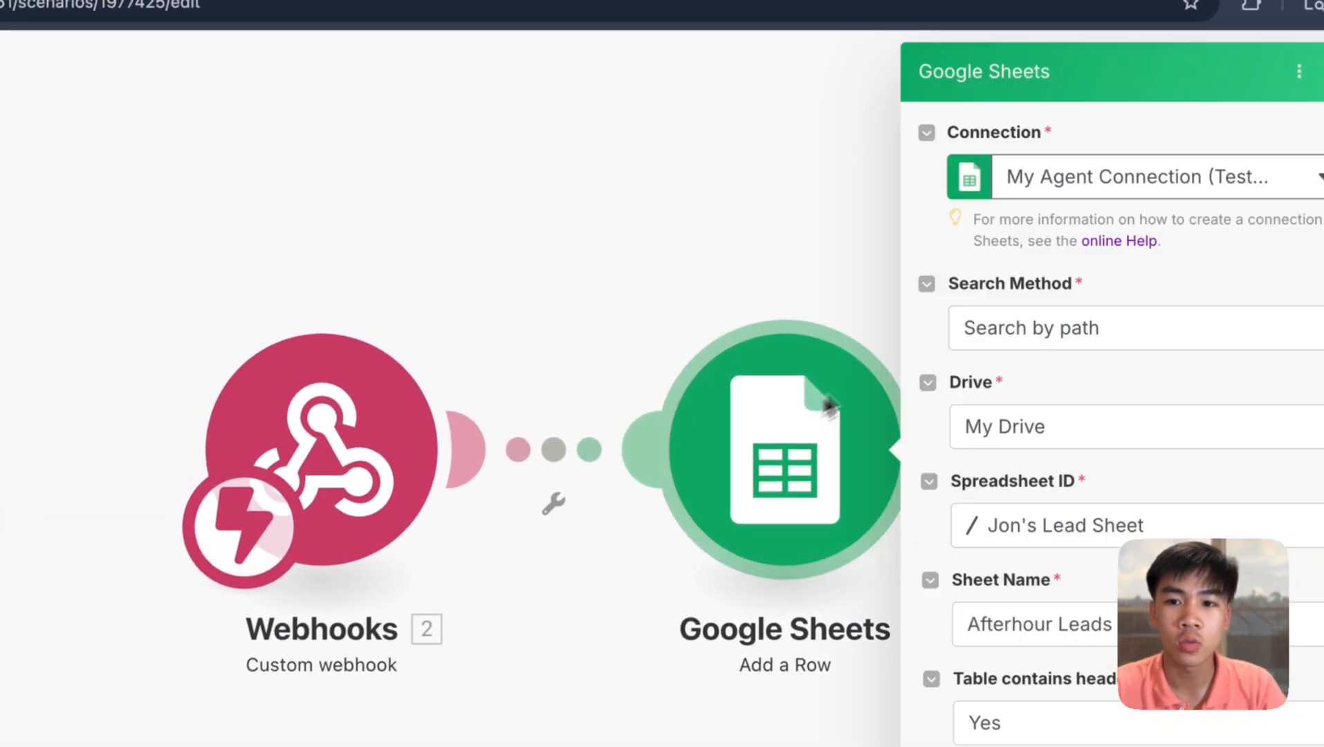
scroll(1162, 464, "down", 6)
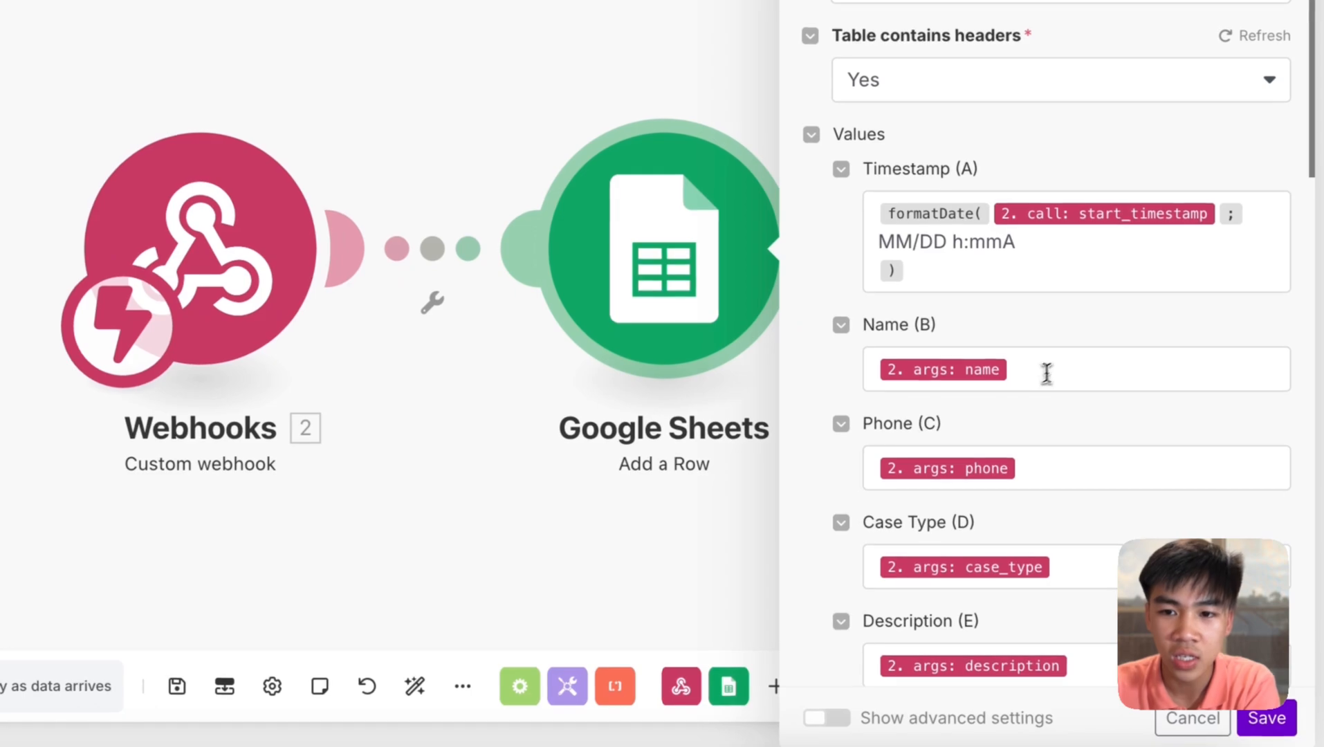
left_click_drag(1047, 373, 868, 354)
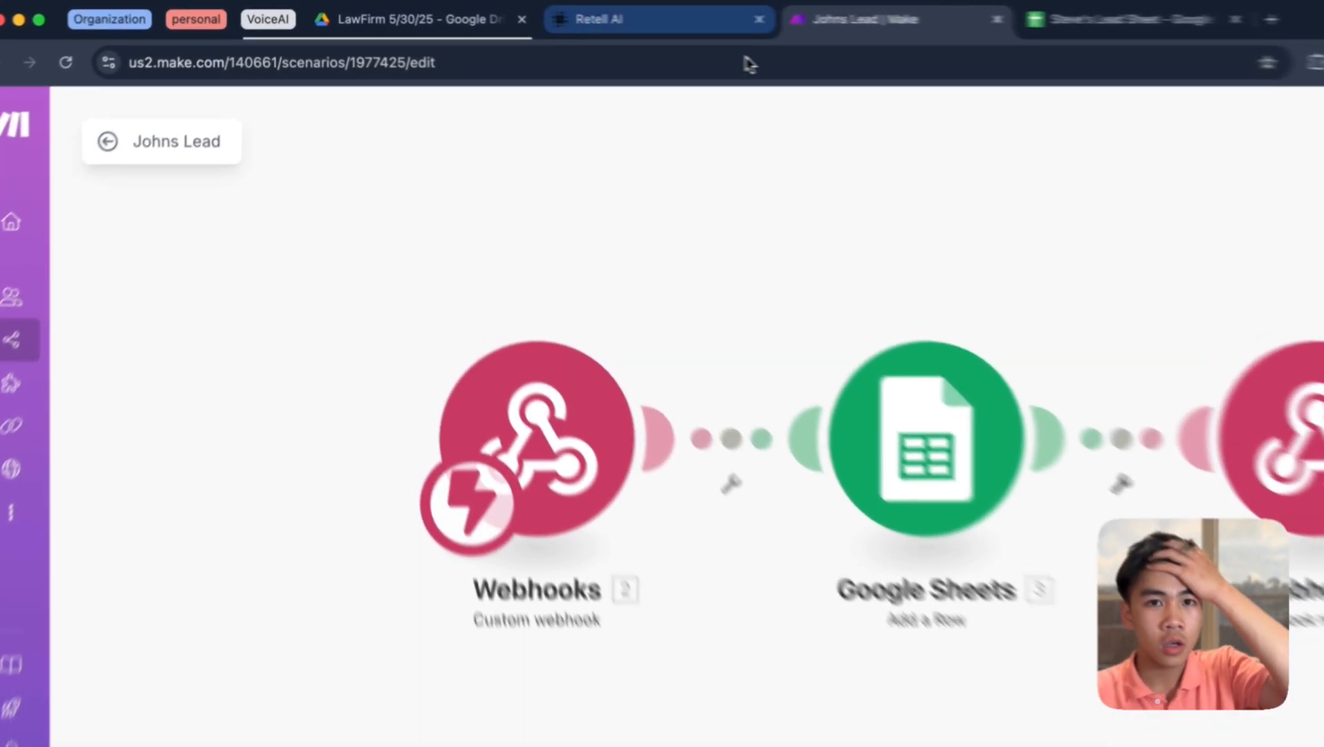
- Check the After Hours agent's purchased number under Phone Numbers, then return to the Agents list
left_click(609, 16)
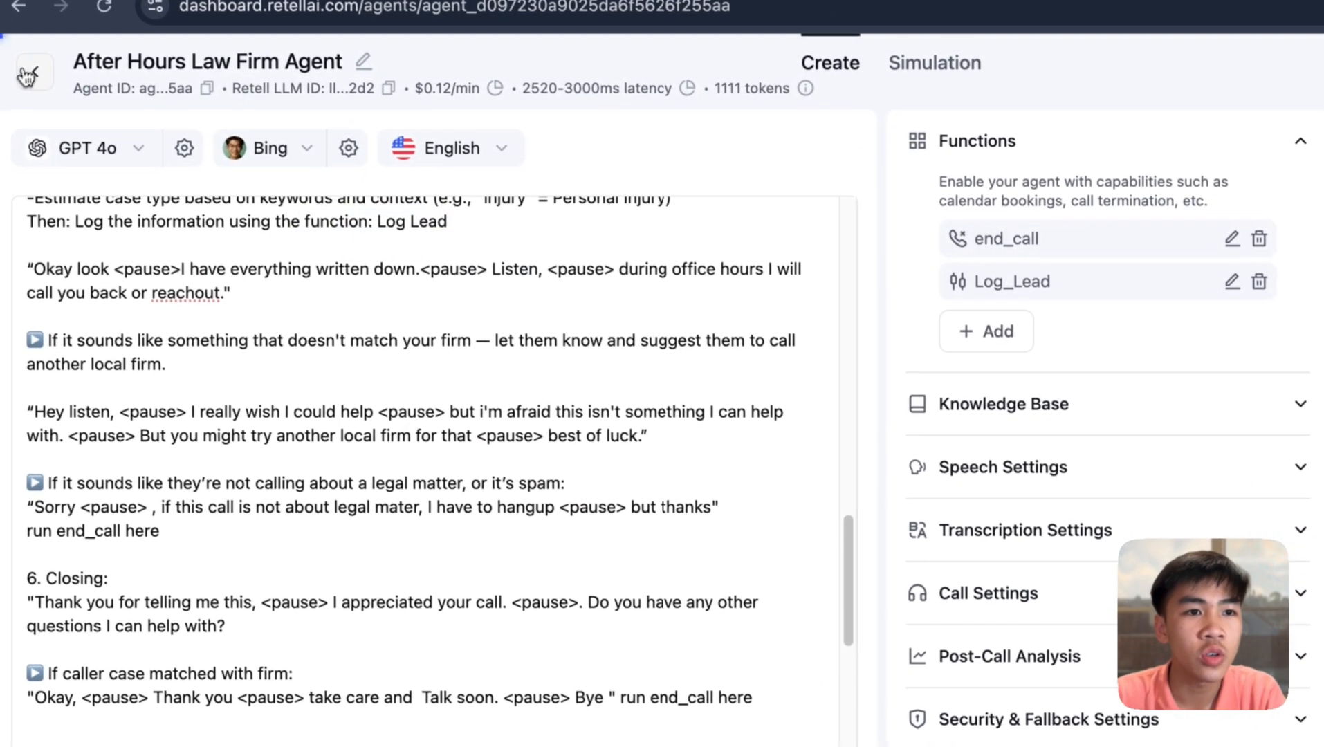
left_click(27, 75)
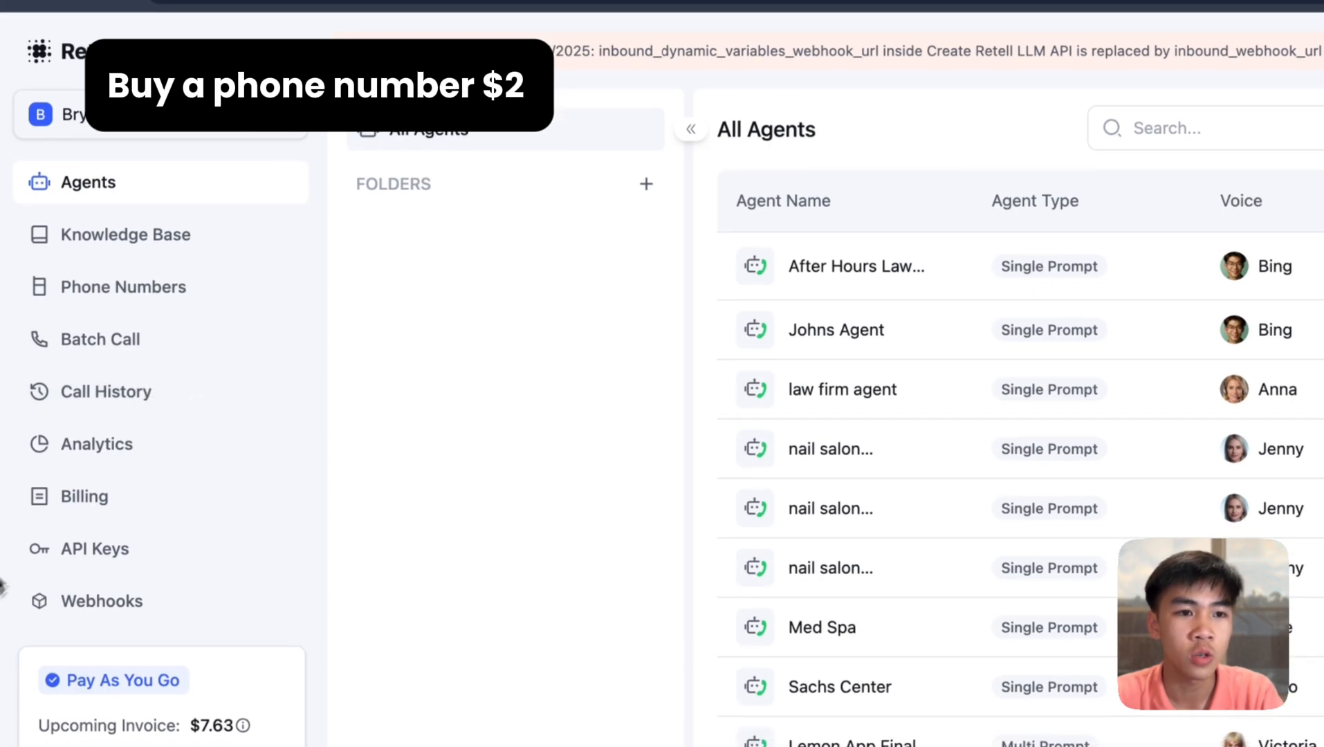
left_click(153, 271)
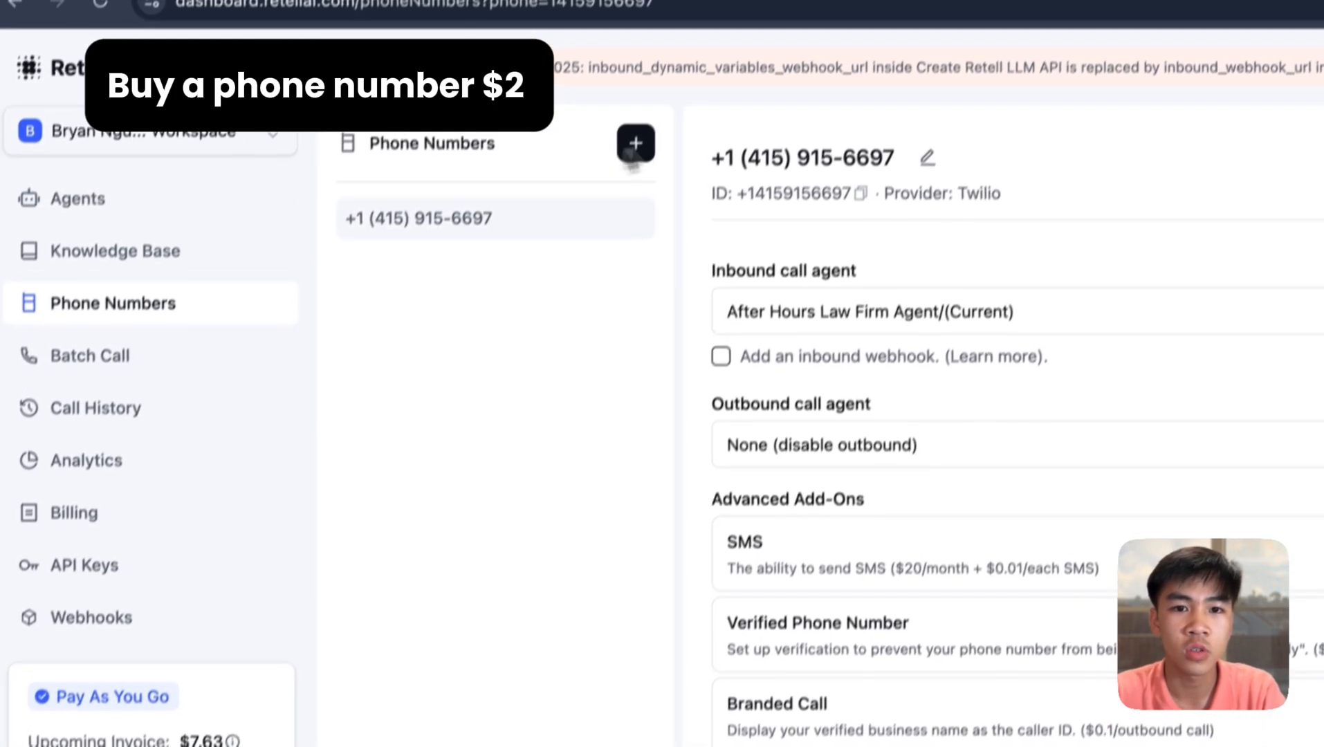
left_click(159, 166)
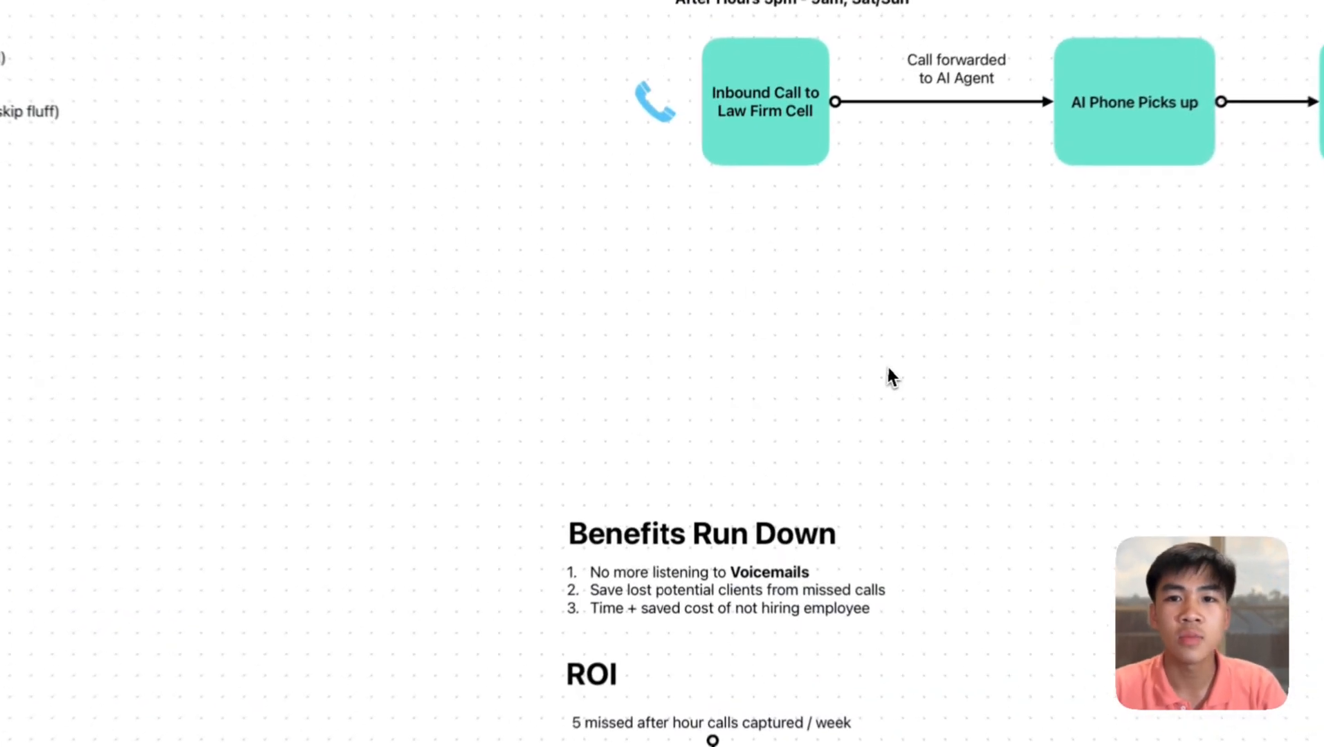
scroll(892, 364, "right", 5)
- Scroll the Freeform board to the after-hours and busy call-forwarding codes table, zoomed for reading
scroll(901, 364, "down", 3)
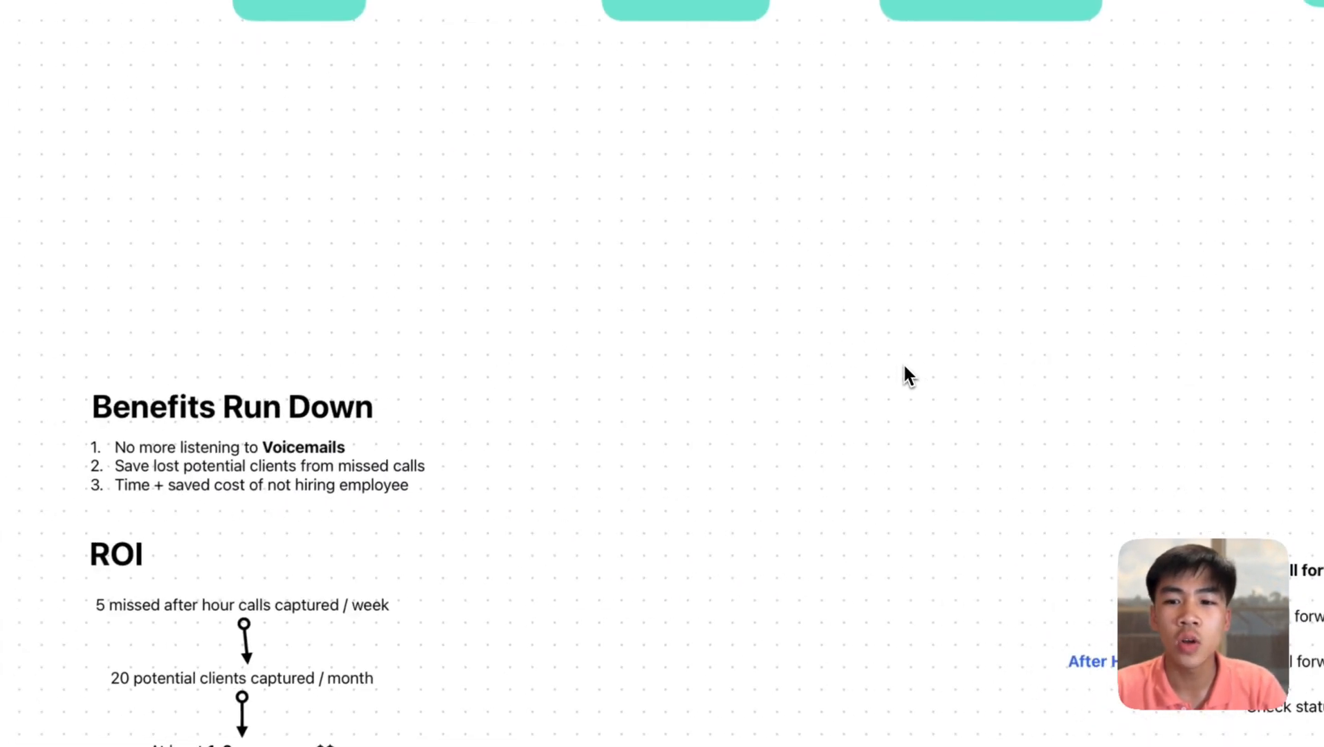
scroll(905, 361, "right", 7)
scroll(907, 357, "down", 2)
scroll(907, 355, "up", 5)
scroll(907, 356, "down", 3)
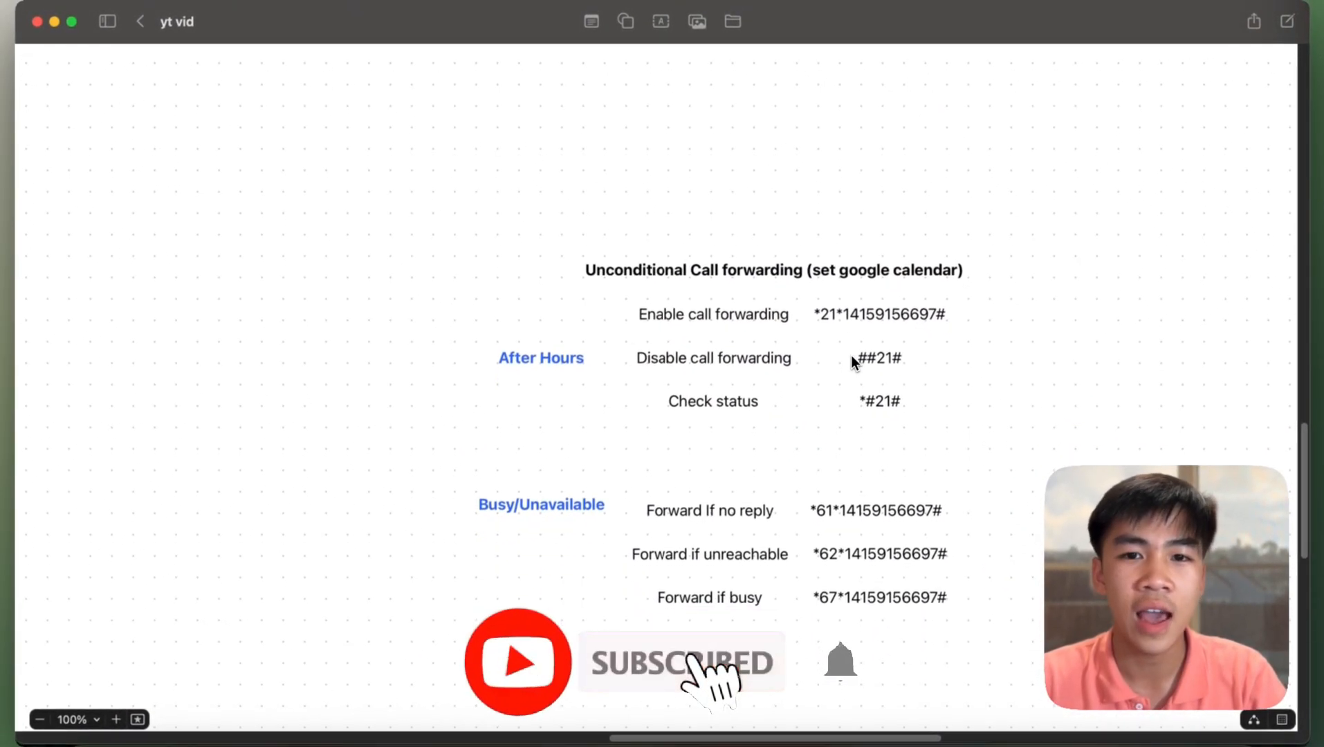
scroll(851, 355, "down", 1)
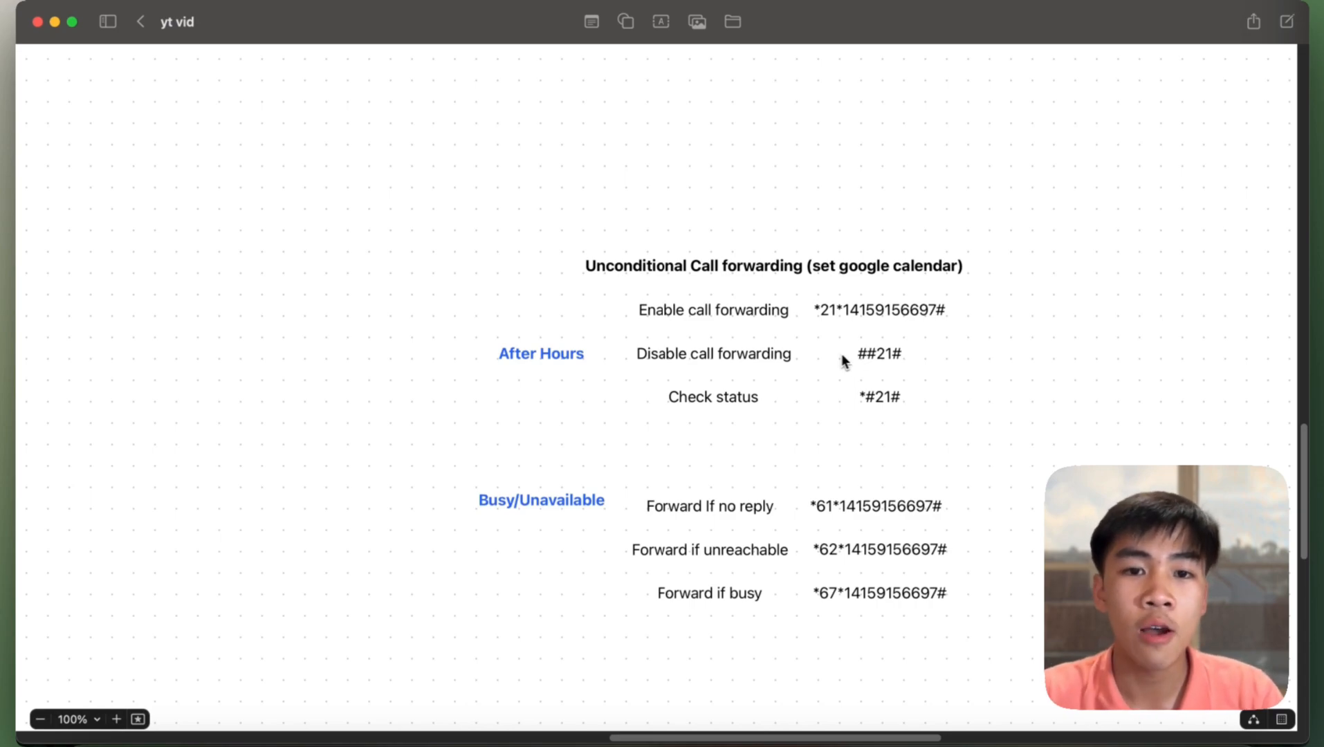
scroll(794, 368, "up", 3)
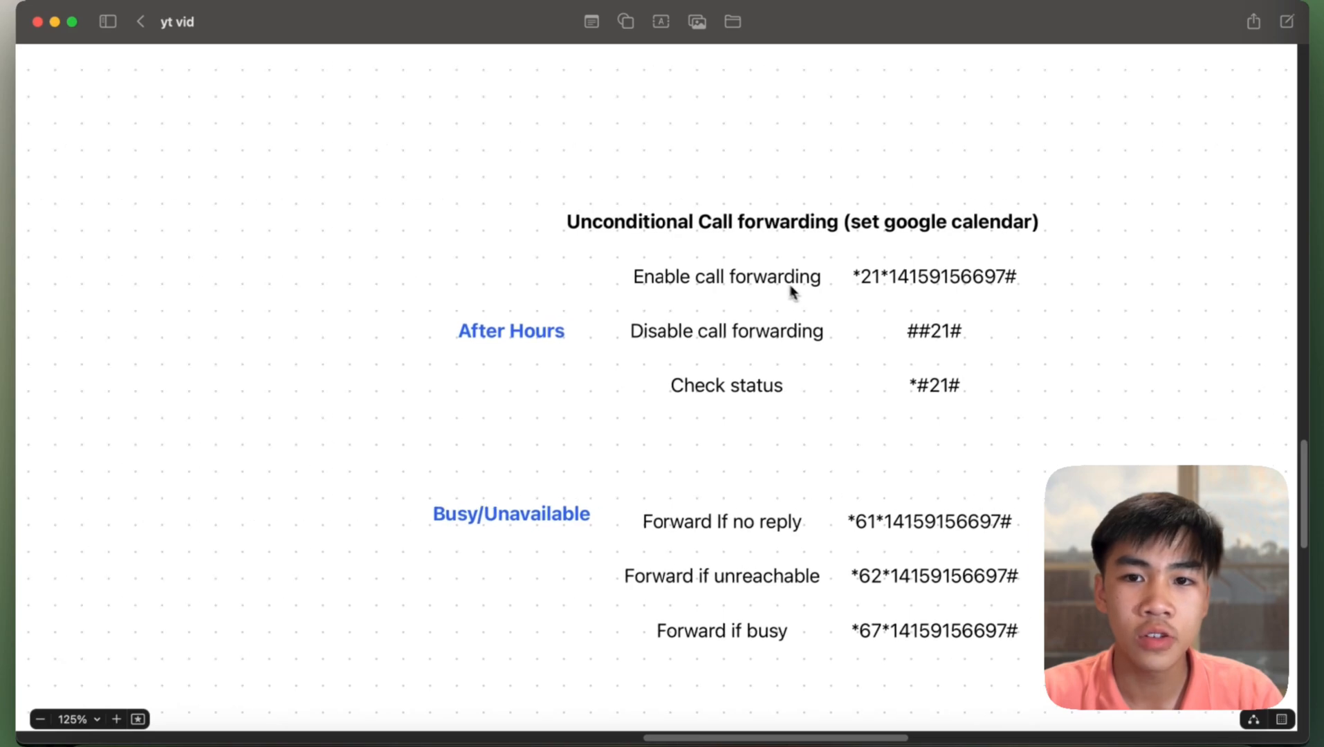
scroll(815, 307, "up", 3)
scroll(720, 318, "up", 3)
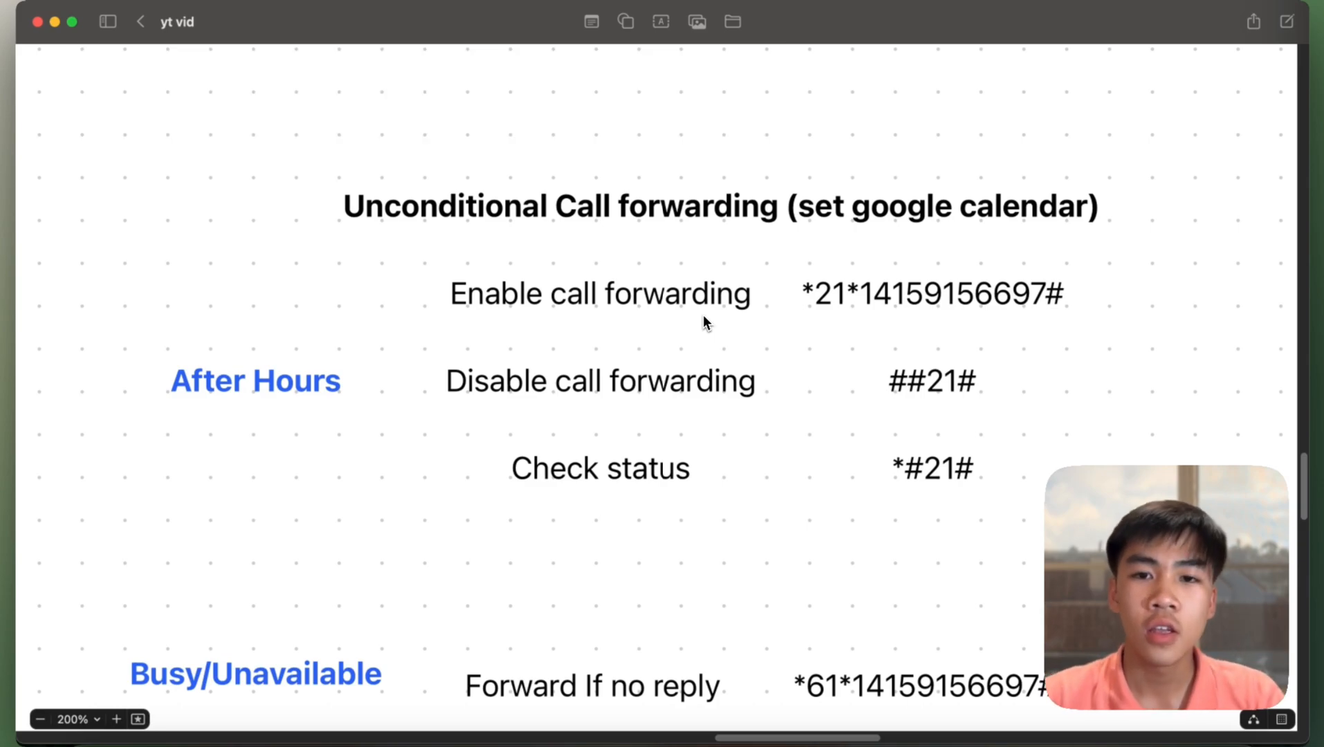
- Duplicate the enable call-forwarding code text box beside the table
left_click(861, 305)
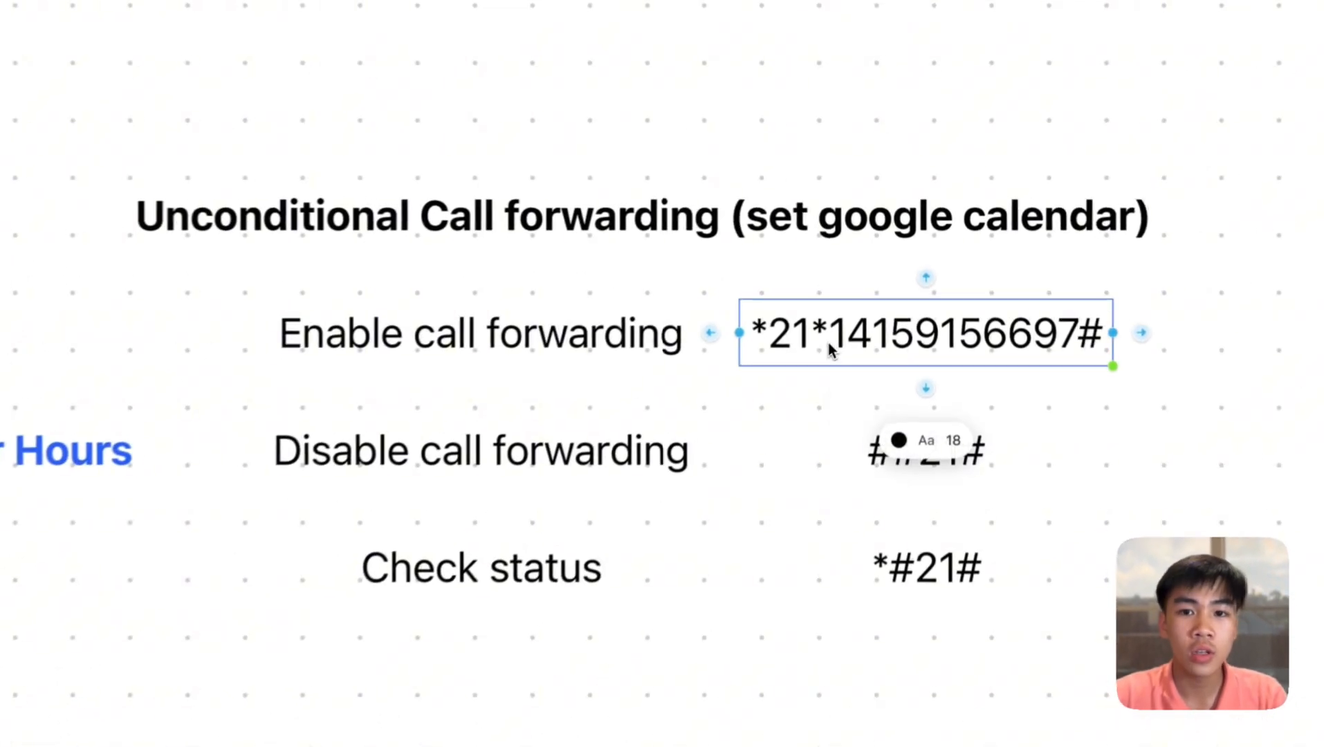
double_click(829, 345)
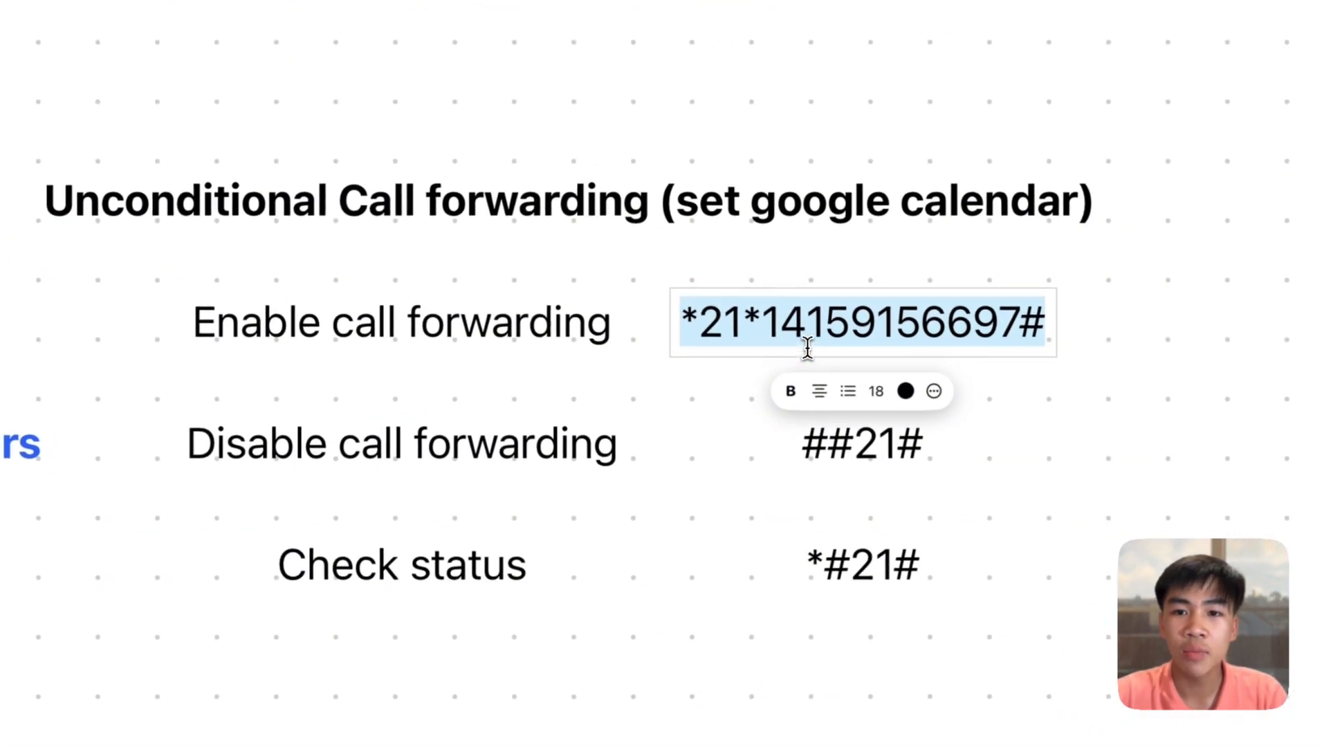
triple_click(891, 333)
left_click(1006, 354)
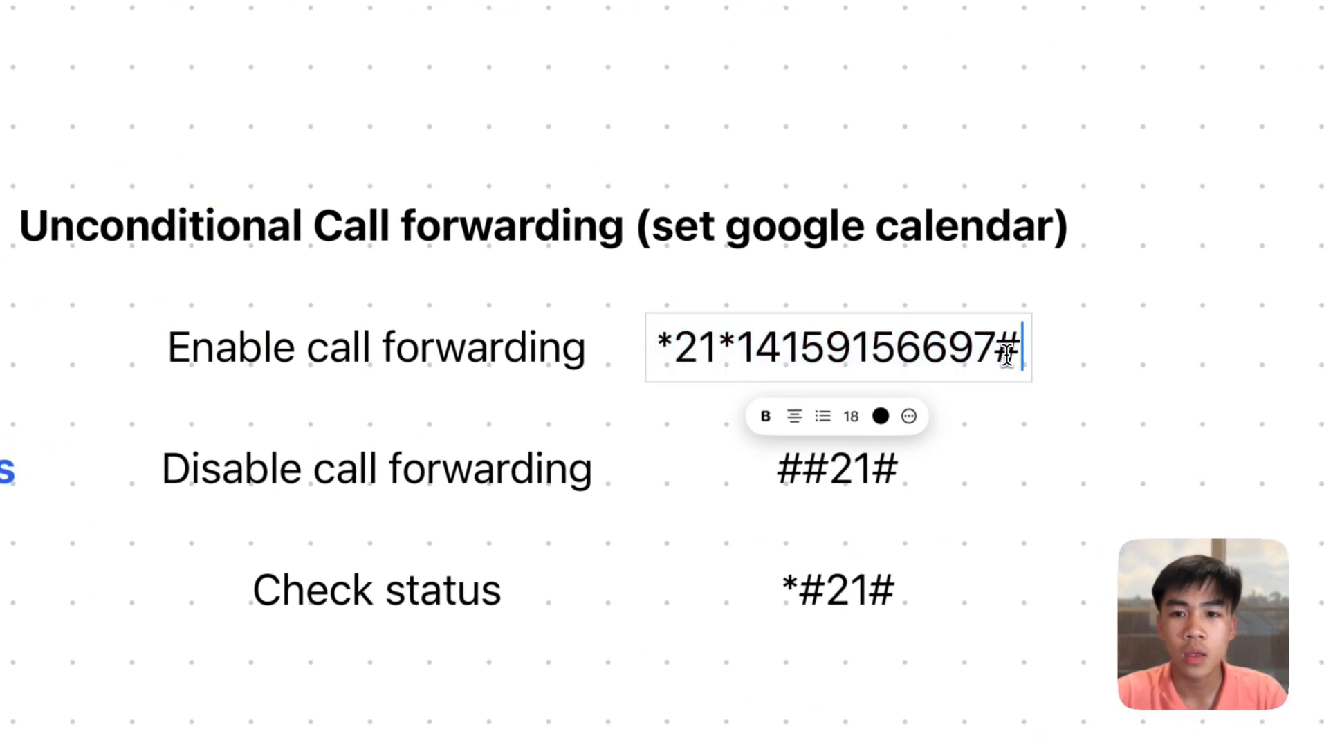
left_click(1094, 377)
left_click(993, 354)
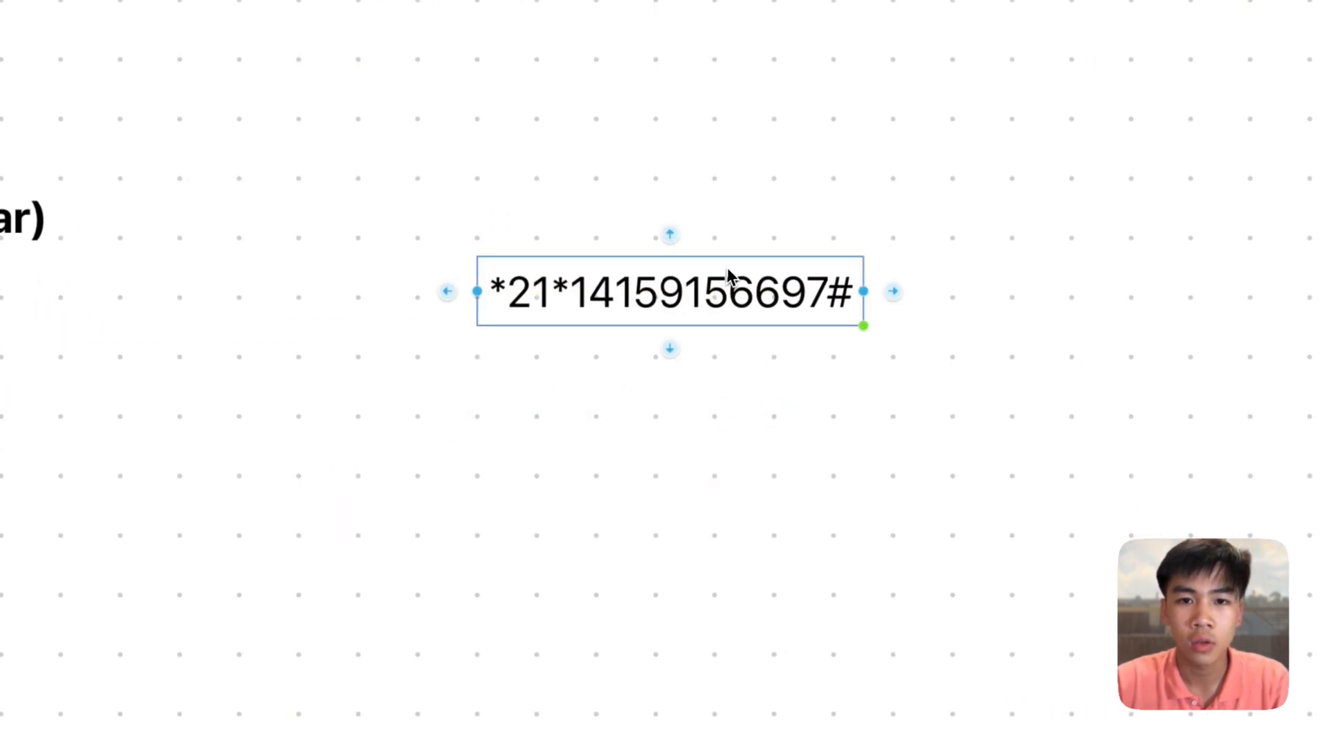
- Replace the copied code's phone digits with <YourAINumber
double_click(722, 294)
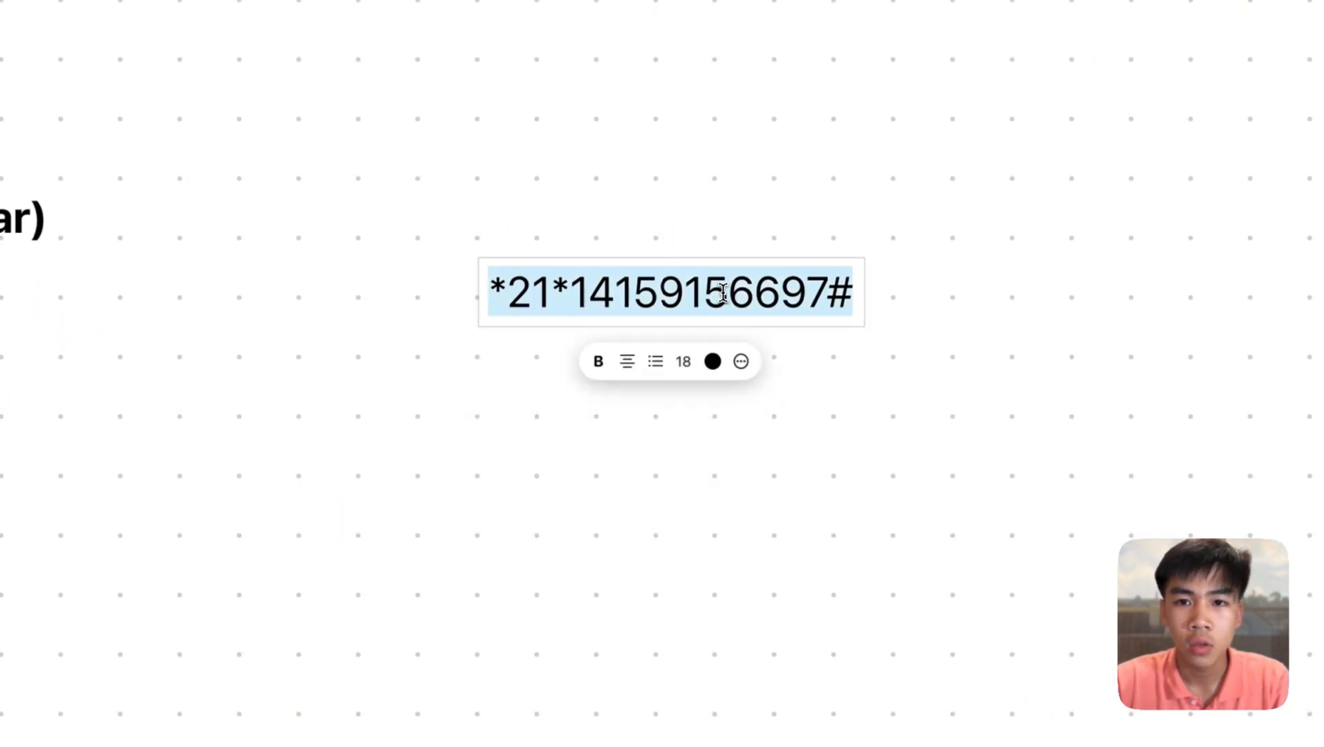
left_click_drag(827, 294, 577, 297)
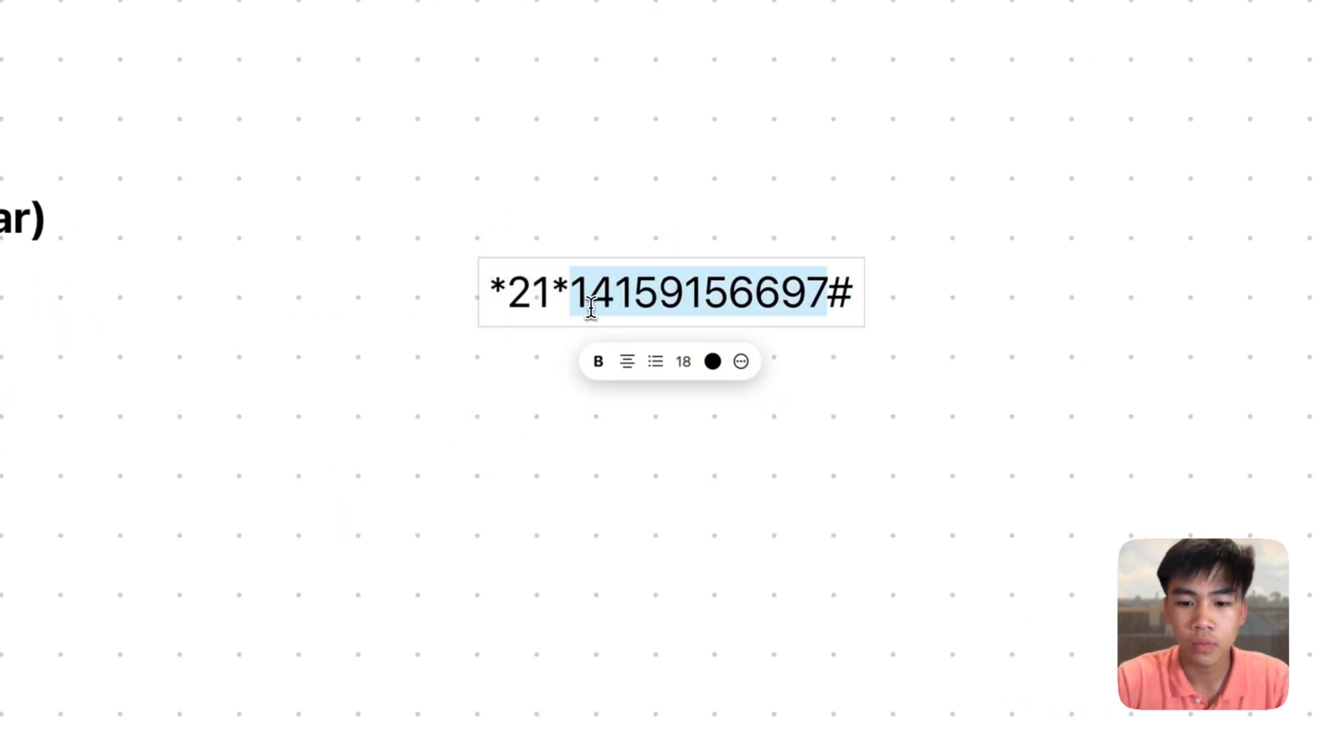
type("<YourAIN#")
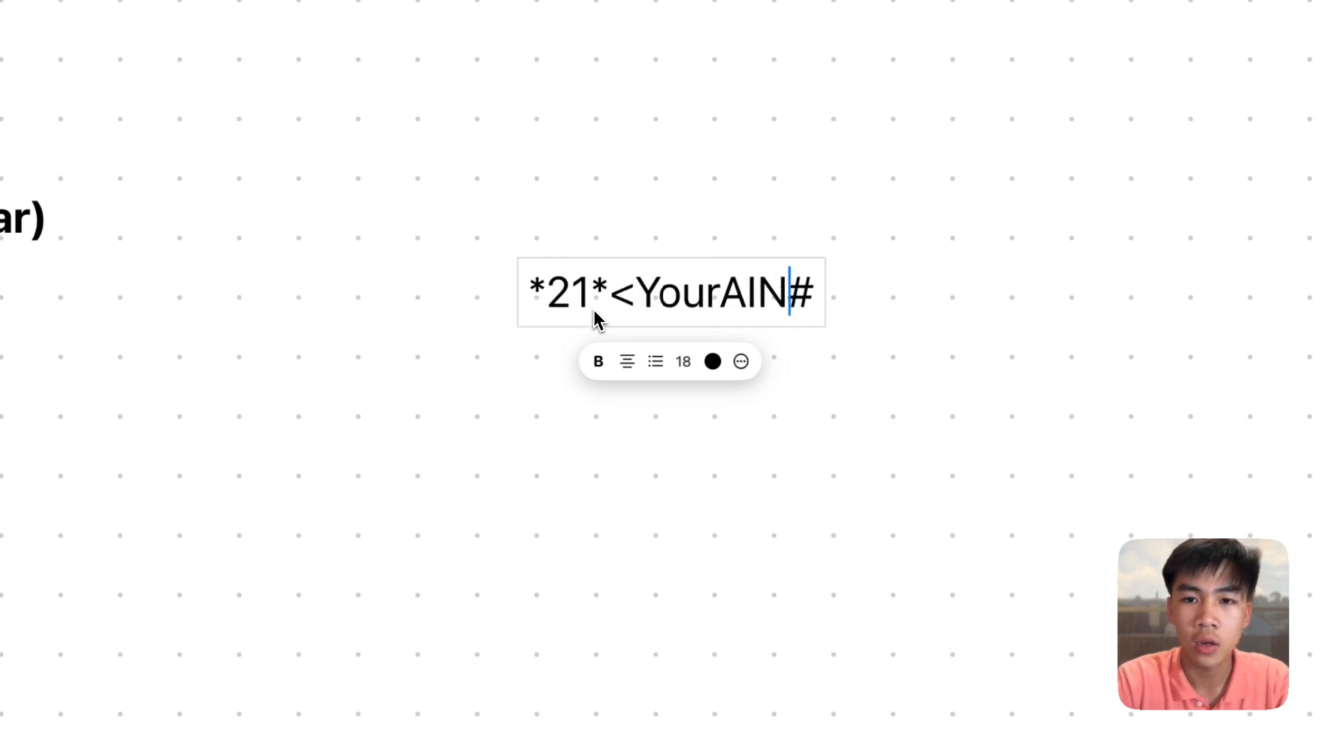
key("BackSpace")
type("Number")
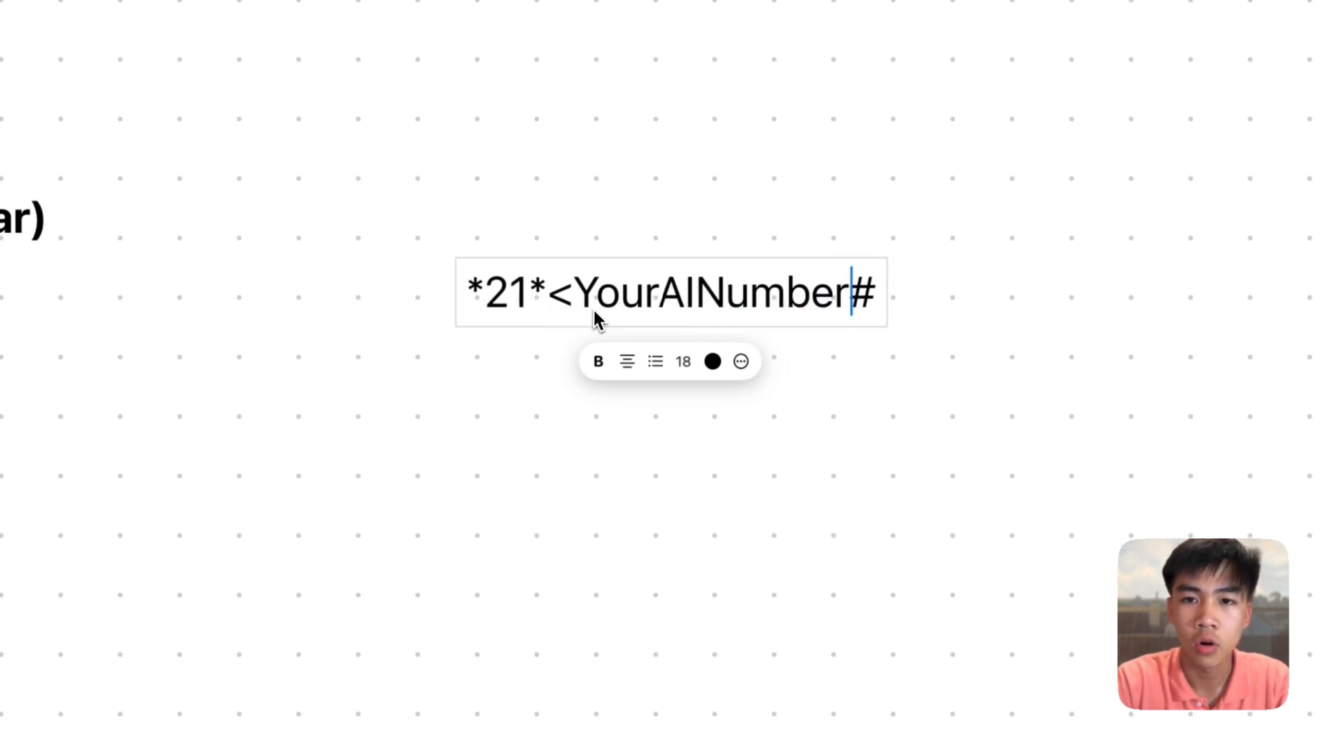
scroll(840, 522, "left", 10)
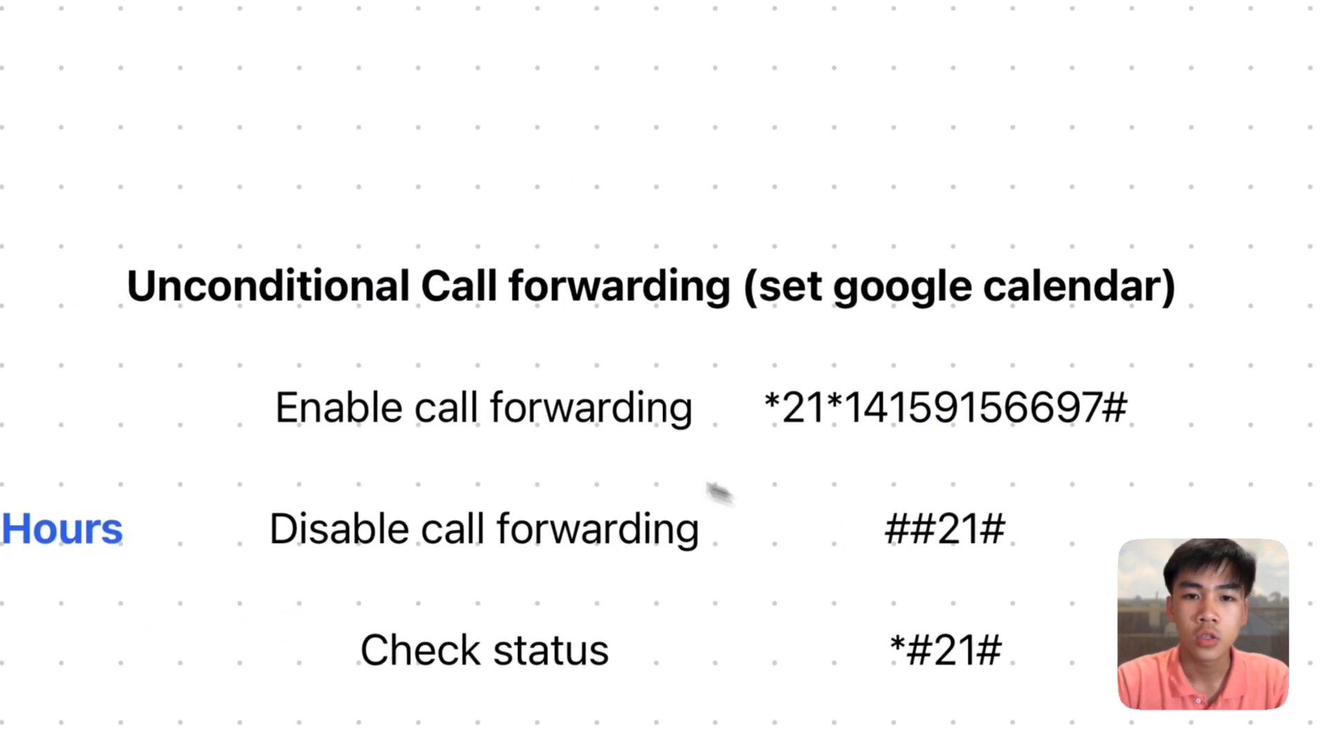
double_click(525, 418)
left_click(606, 174)
scroll(629, 124, "right", 15)
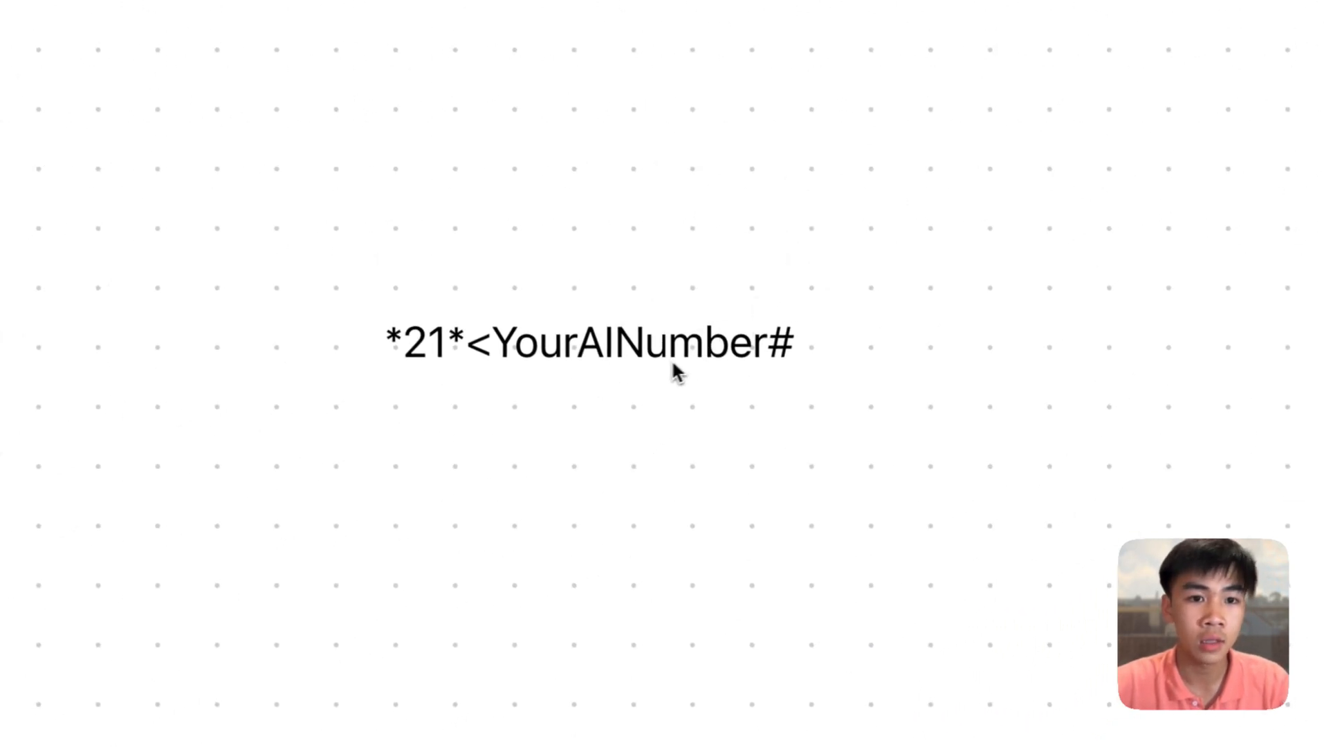
- Add the closing > so the note reads *21*<YourAINumber>#
triple_click(602, 358)
scroll(443, 328, "left", 1)
left_click(438, 306)
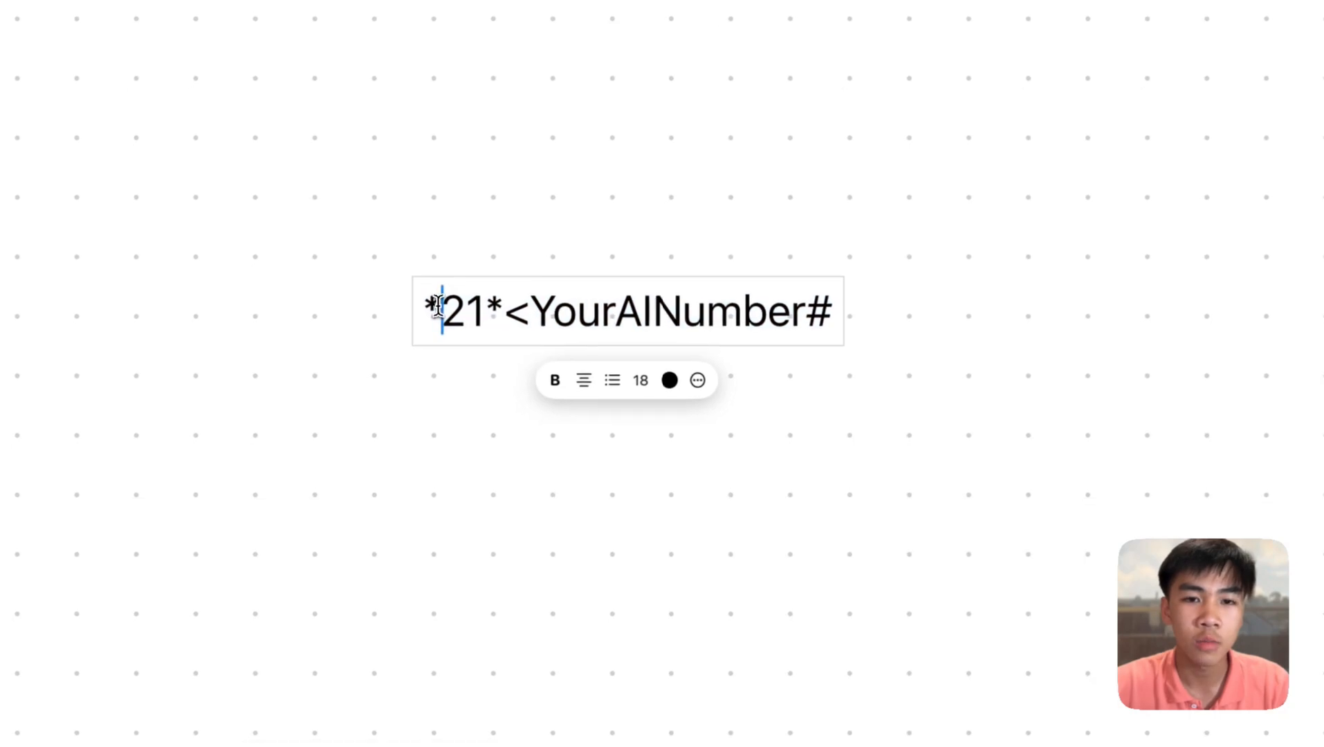
double_click(435, 308)
left_click(463, 309)
double_click(495, 309)
left_click(494, 310)
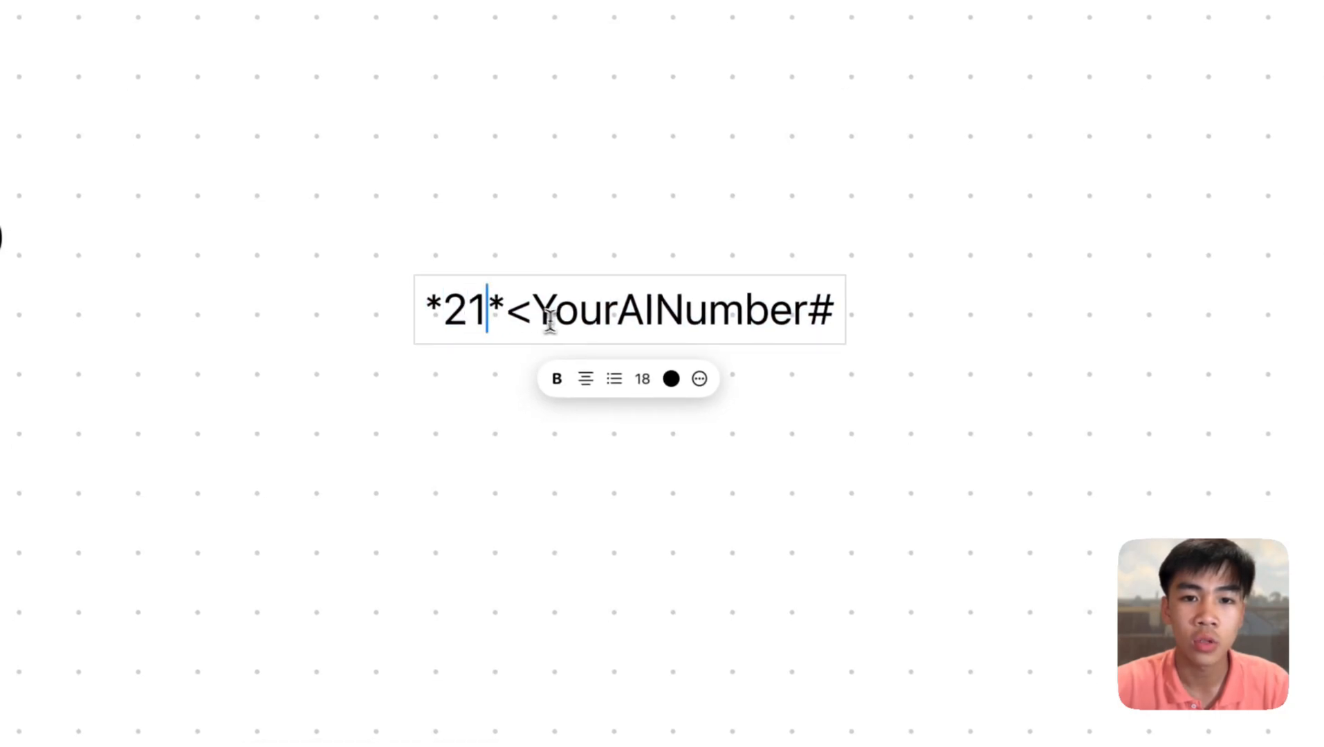
left_click_drag(507, 315, 799, 323)
left_click(807, 322)
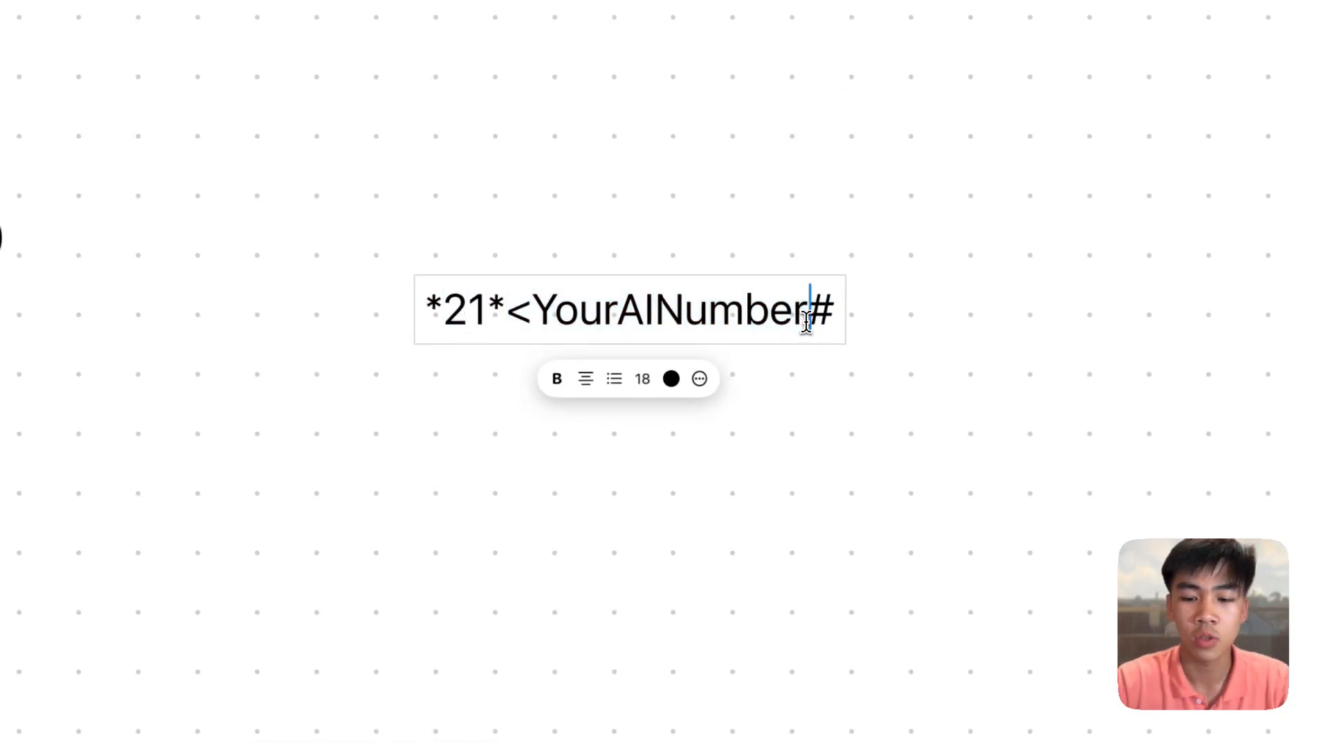
type(">")
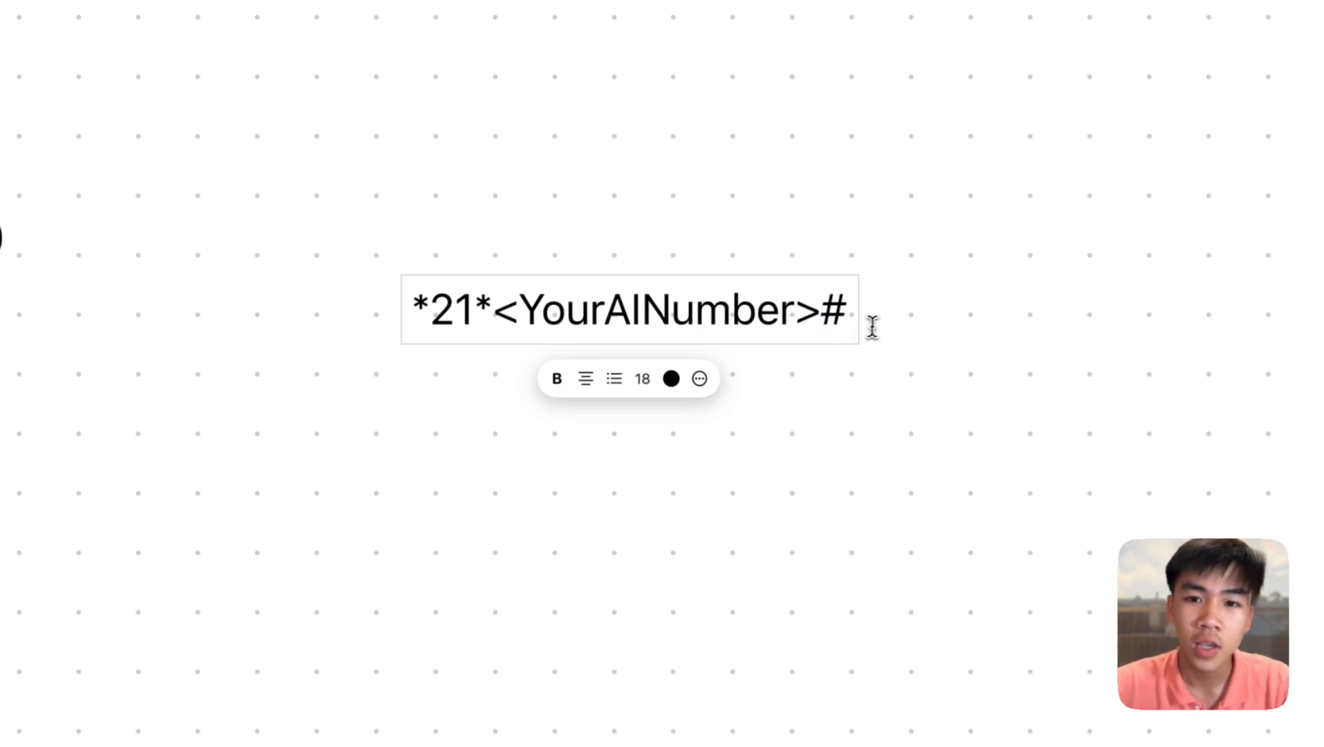
left_click_drag(852, 325, 827, 325)
left_click(1015, 383)
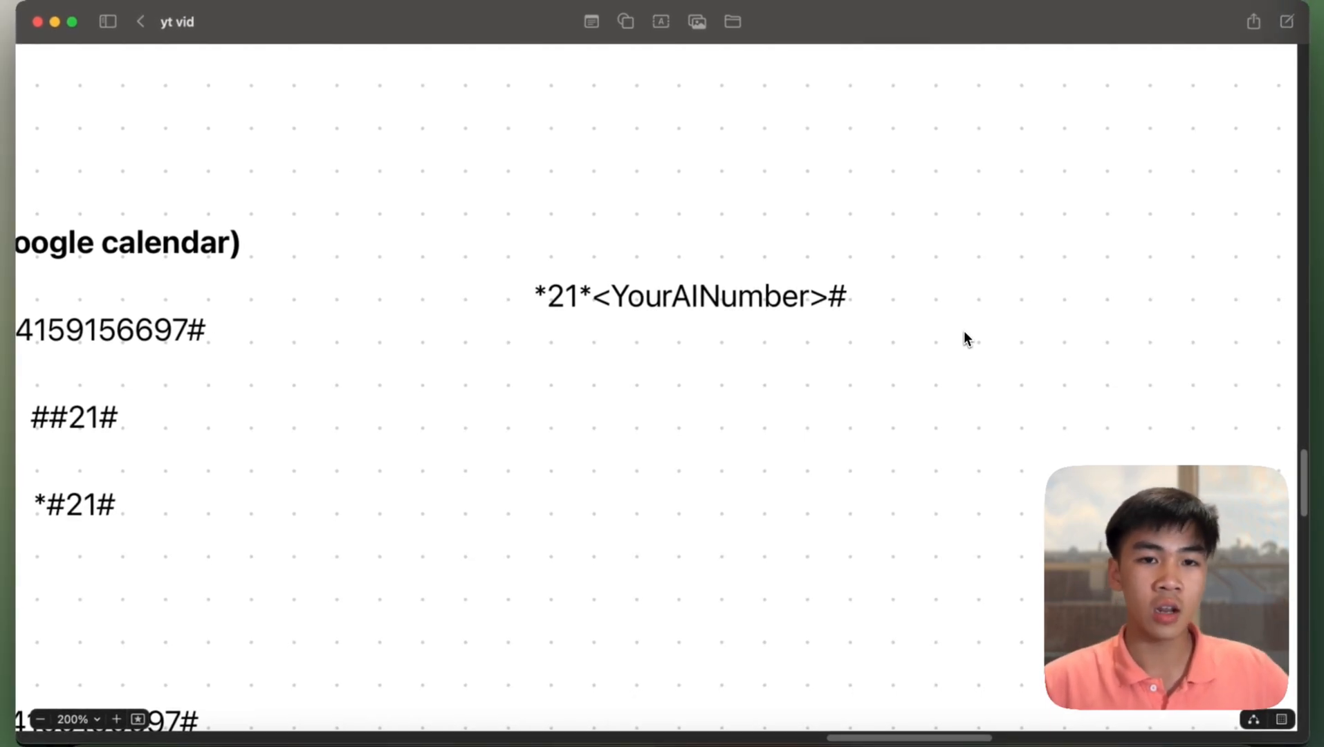
- Select the disable-forwarding code ##21# for editing
scroll(964, 332, "down", 2)
scroll(964, 332, "left", 2)
scroll(967, 339, "down", 2)
scroll(967, 338, "left", 10)
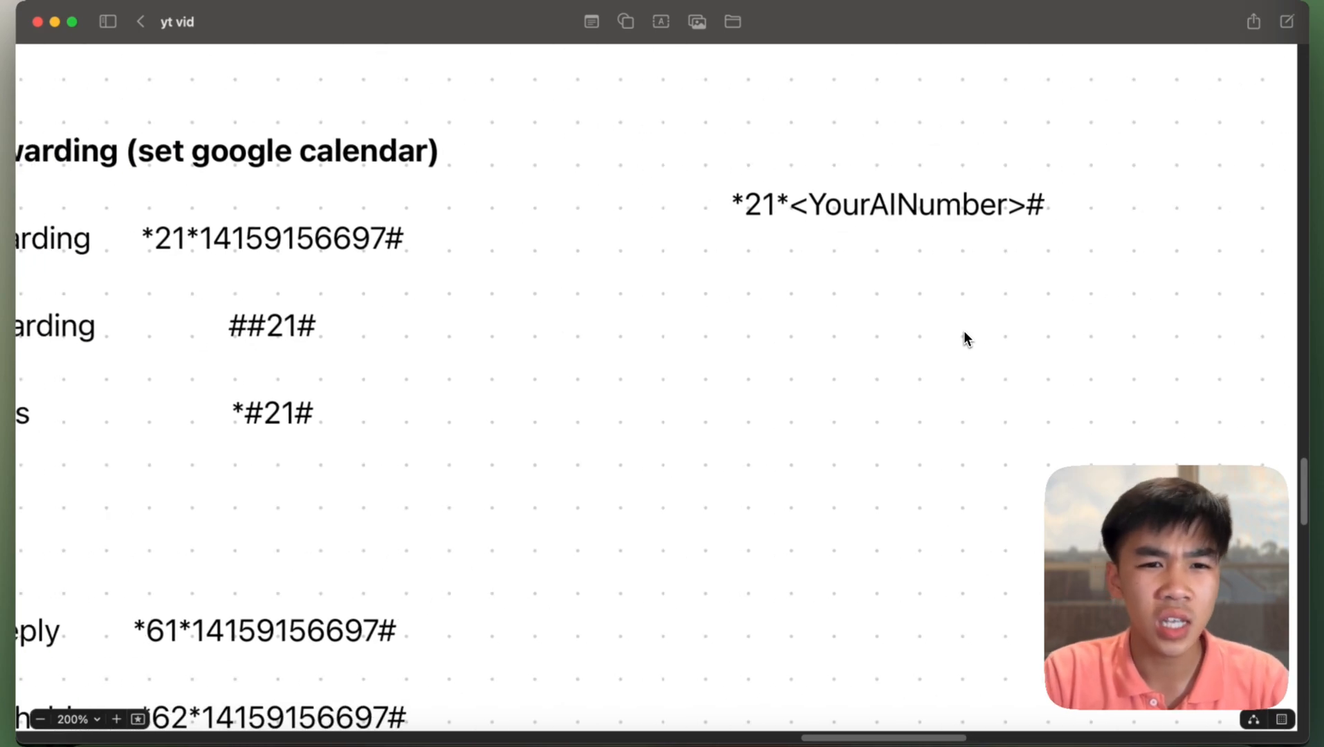
left_click(795, 331)
double_click(798, 334)
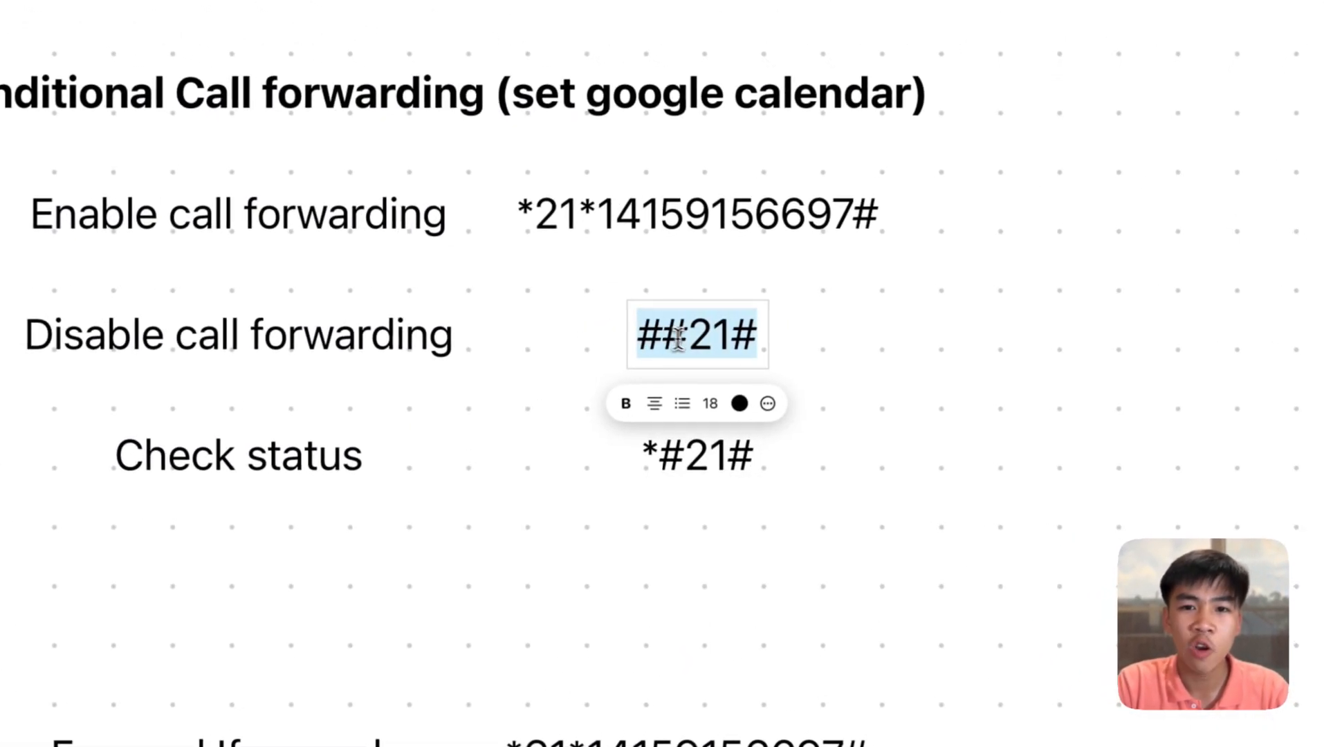